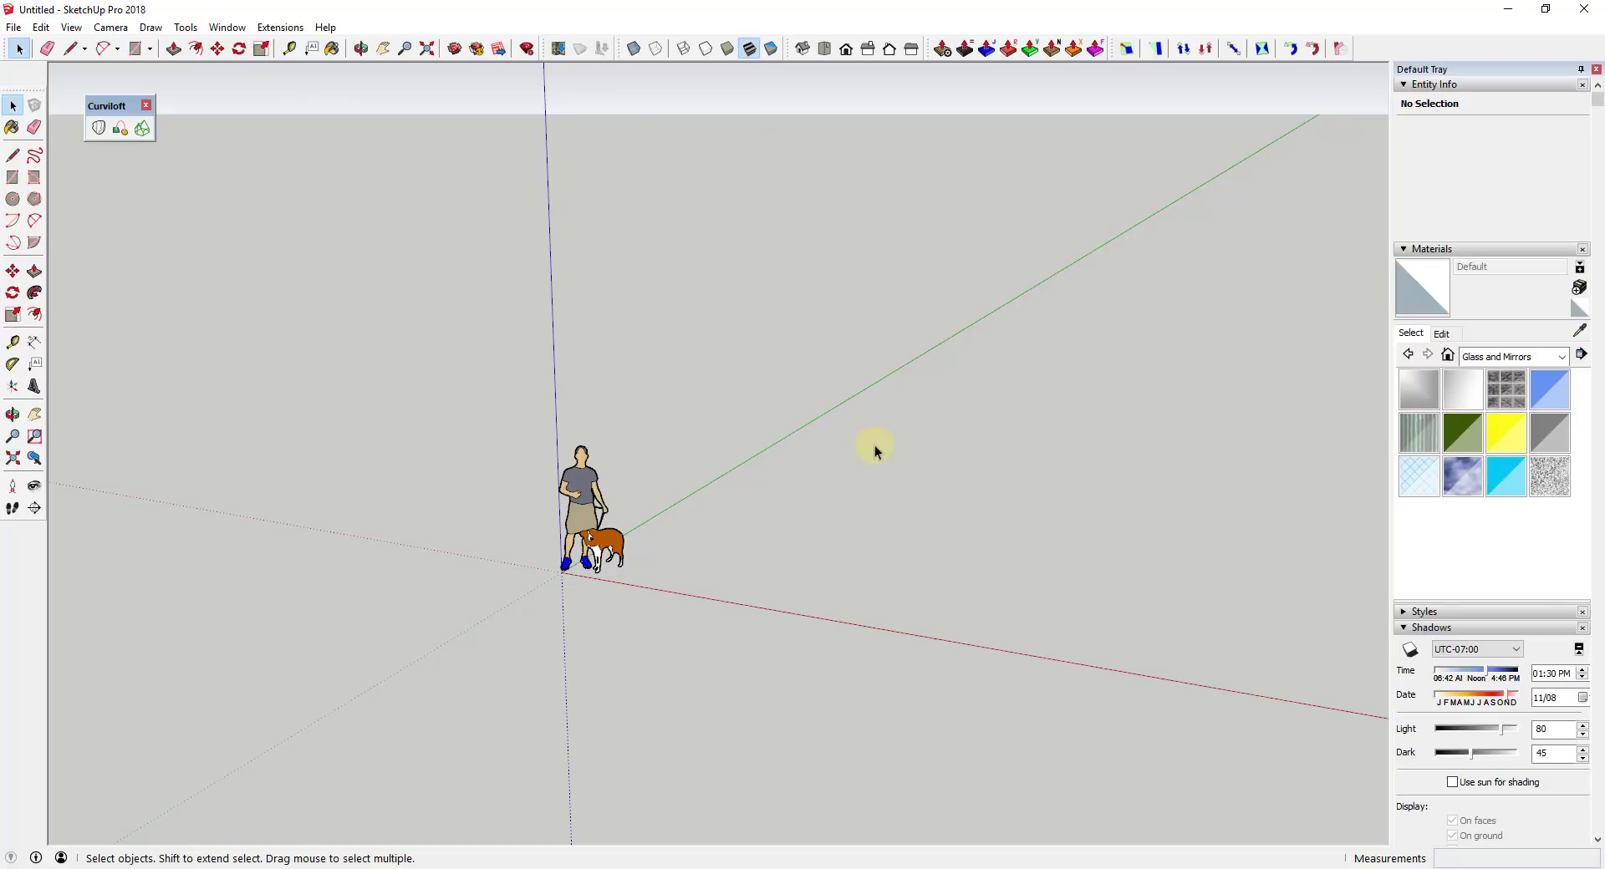
- Draw a rectangle about 13' 3" by 40' 2" on the ground beside the scale figure
{"action": "middle_click_drag", "start_coordinate": [849, 458], "coordinate": [800, 539]}
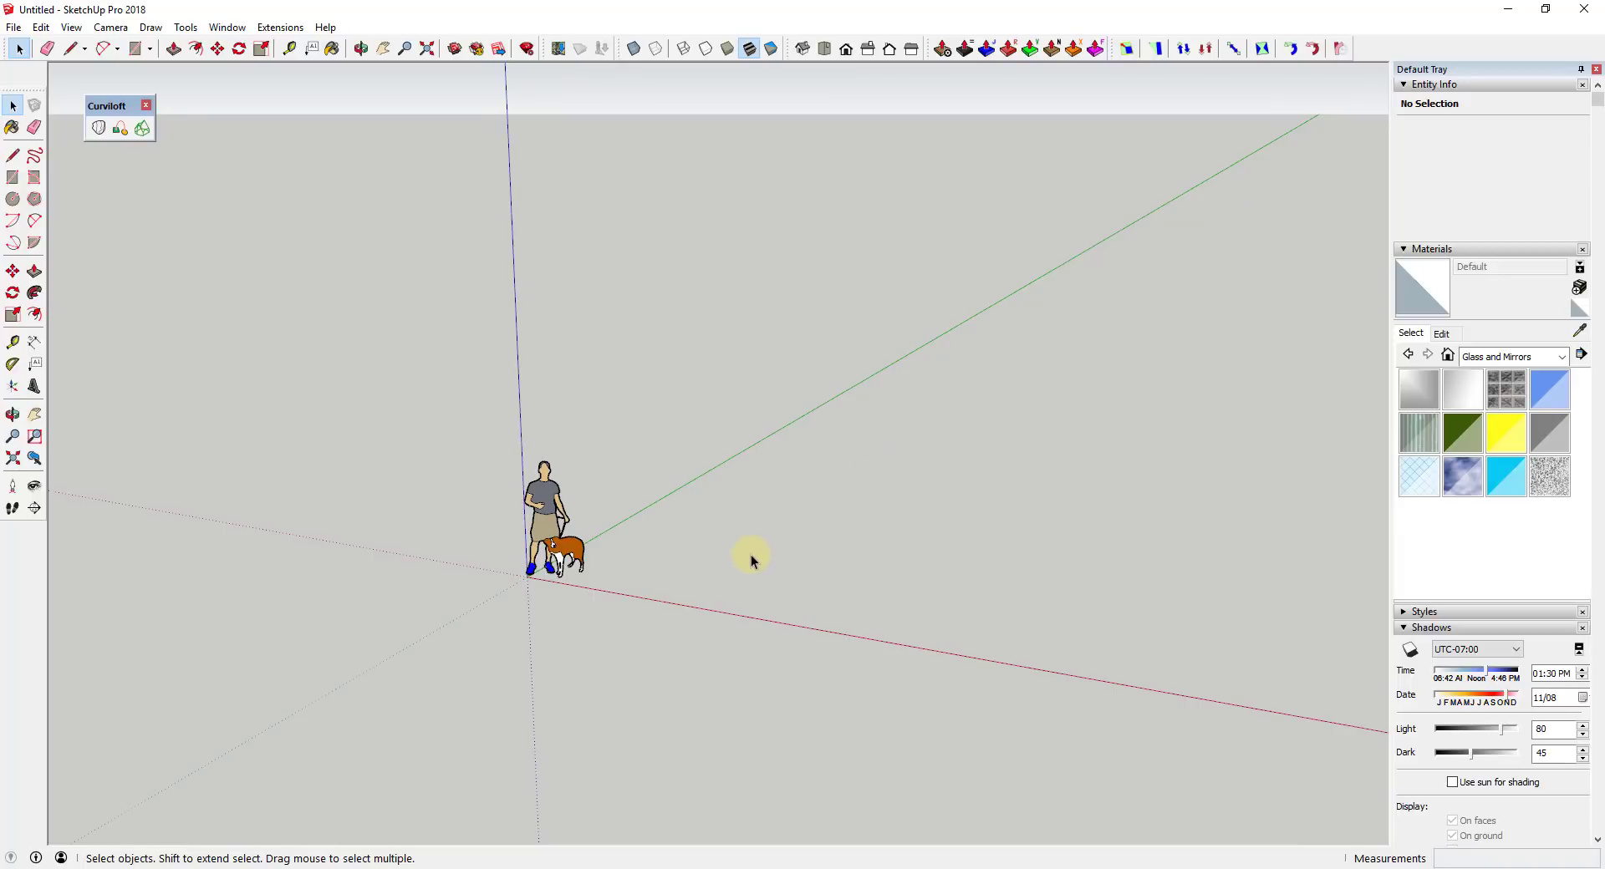
{"action": "key", "text": "r"}
{"action": "left_click", "coordinate": [707, 578]}
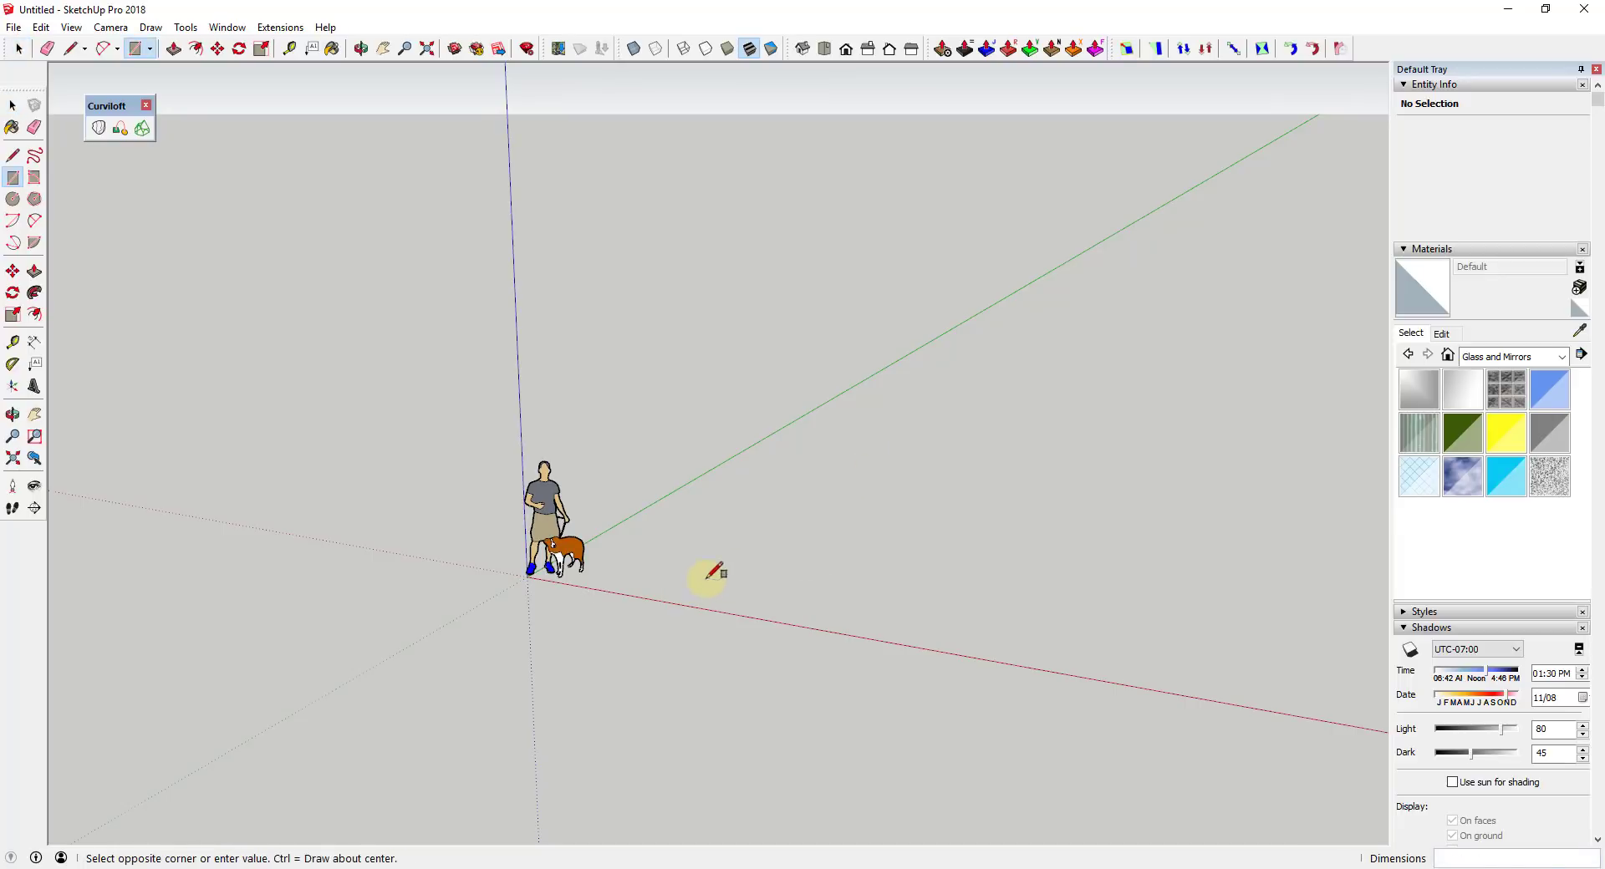
{"action": "left_click", "coordinate": [1086, 431]}
{"action": "key", "text": "space"}
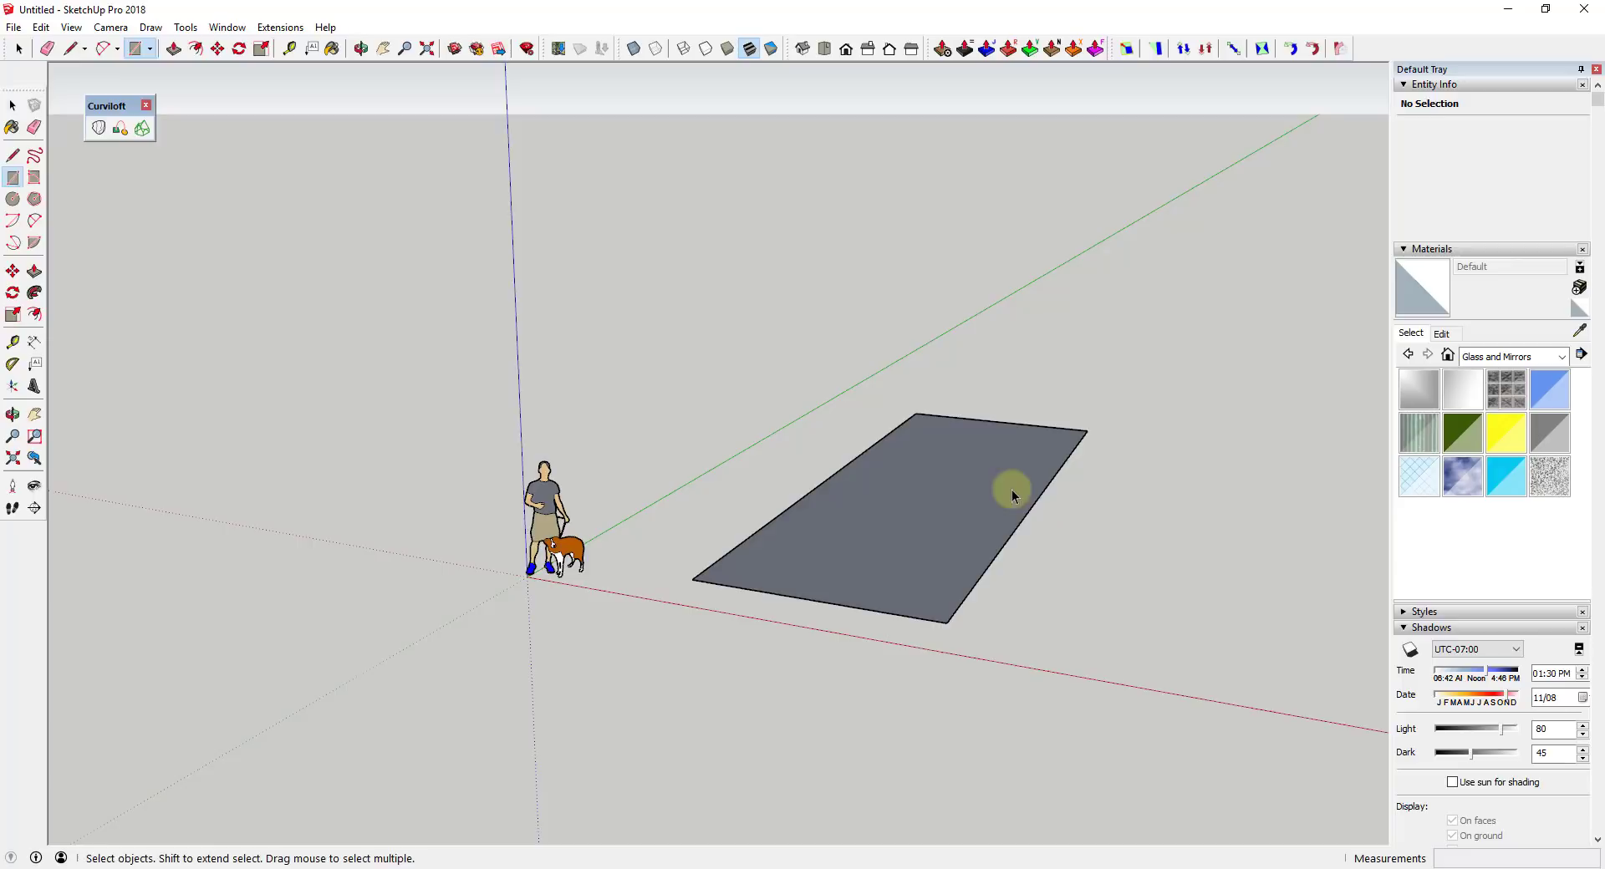
- Try to copy the rectangle's short front edge to its far end as an array divided by 5
{"action": "scroll", "coordinate": [1003, 460], "scroll_direction": "up", "scroll_amount": 3}
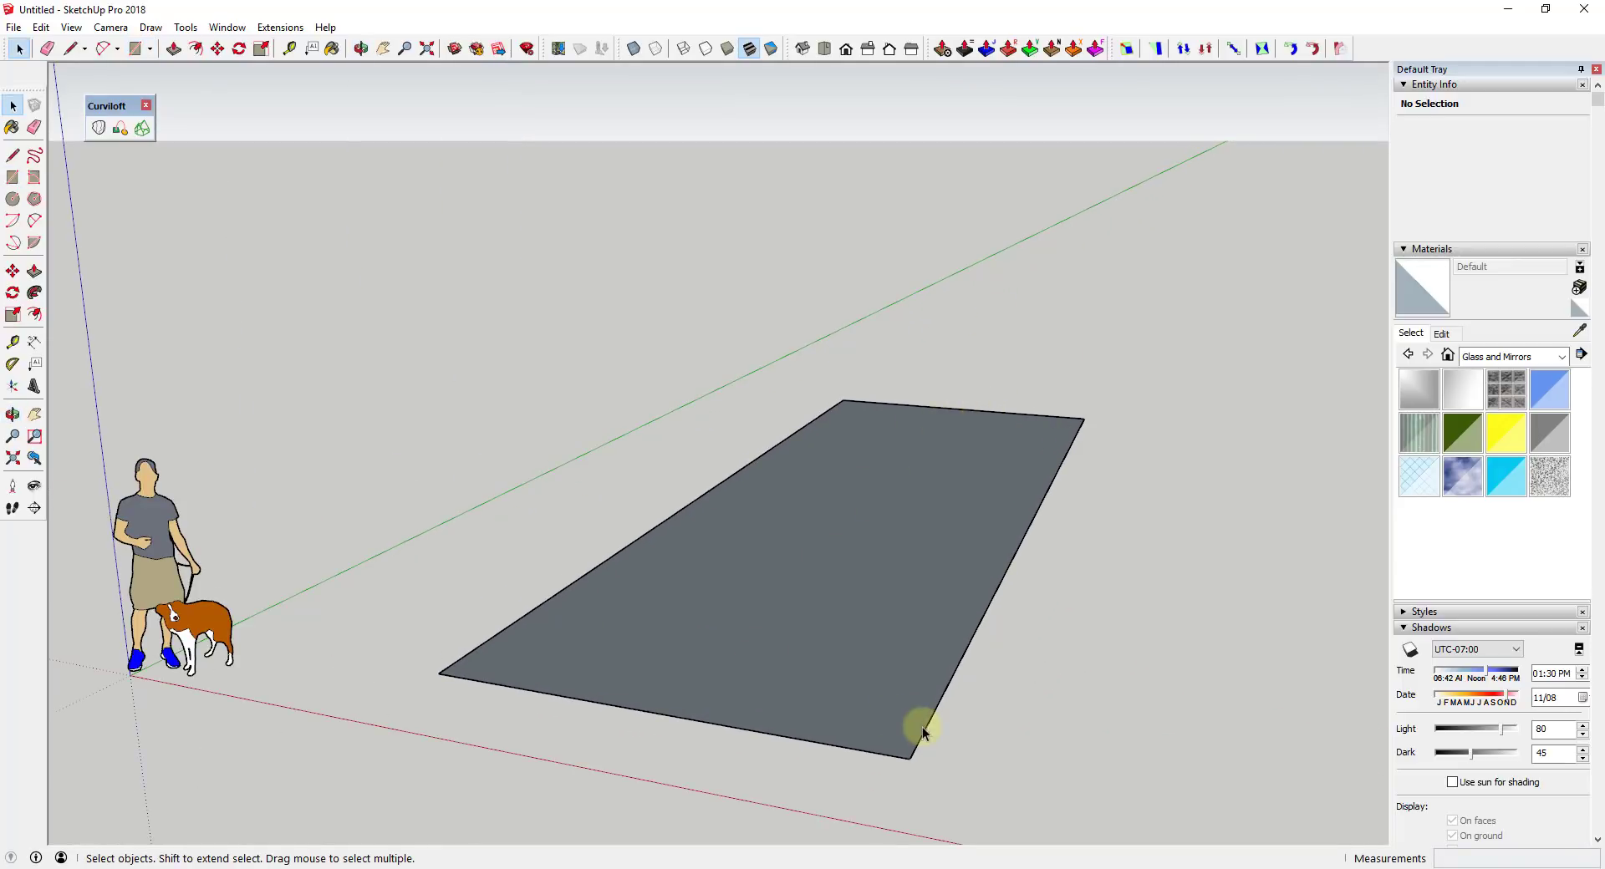
{"action": "left_click", "coordinate": [867, 750]}
{"action": "key", "text": "m"}
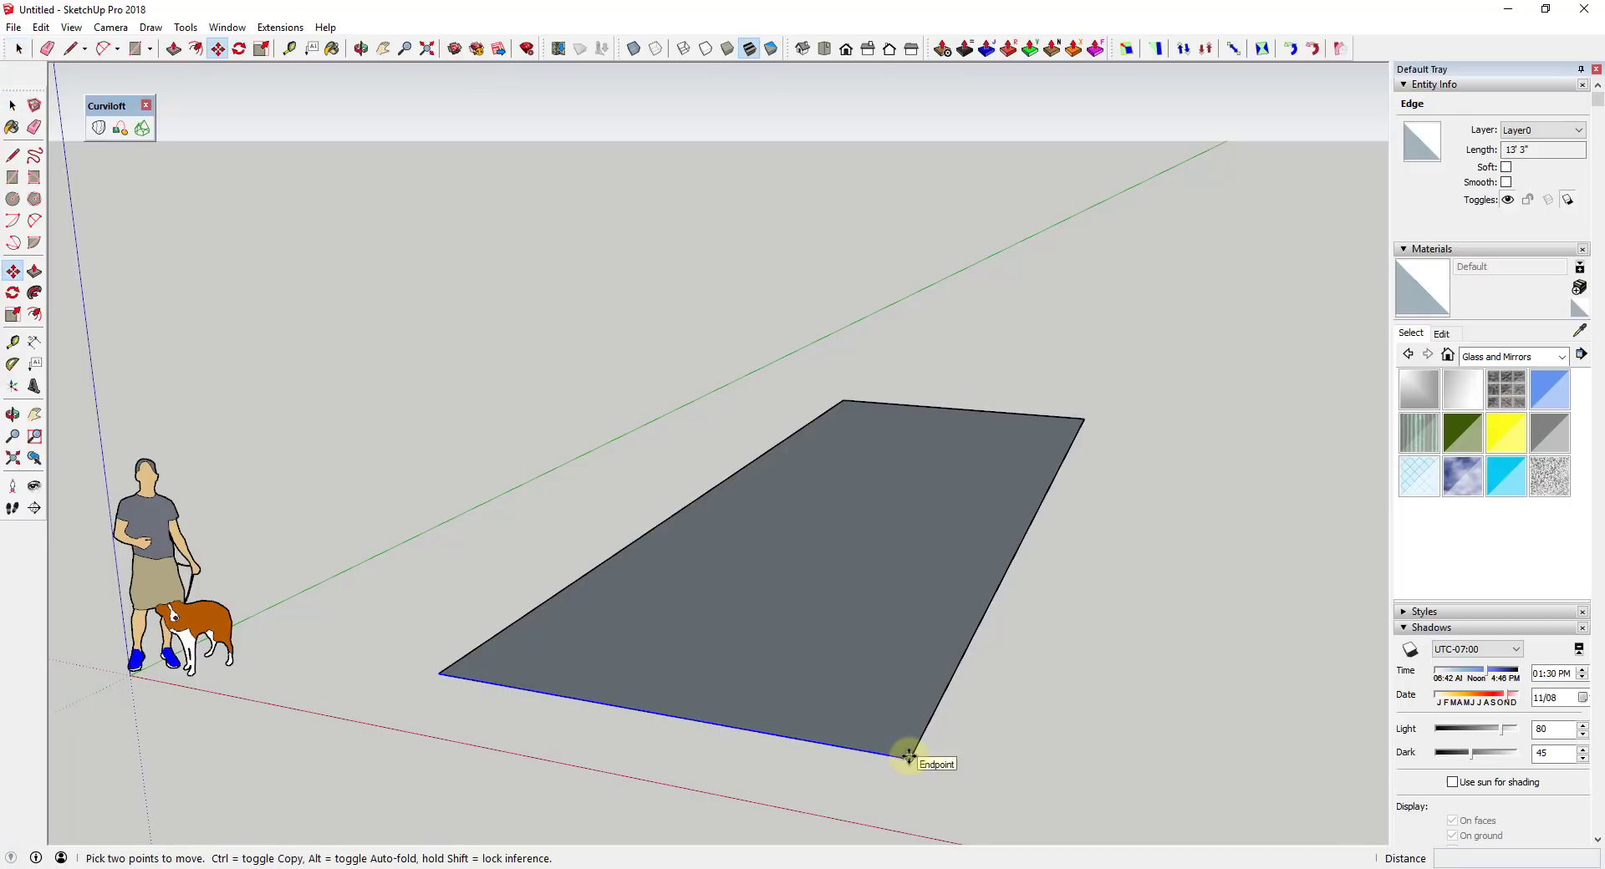
{"action": "key", "text": "ctrl"}
{"action": "left_click", "coordinate": [908, 756]}
{"action": "left_click", "coordinate": [1081, 418]}
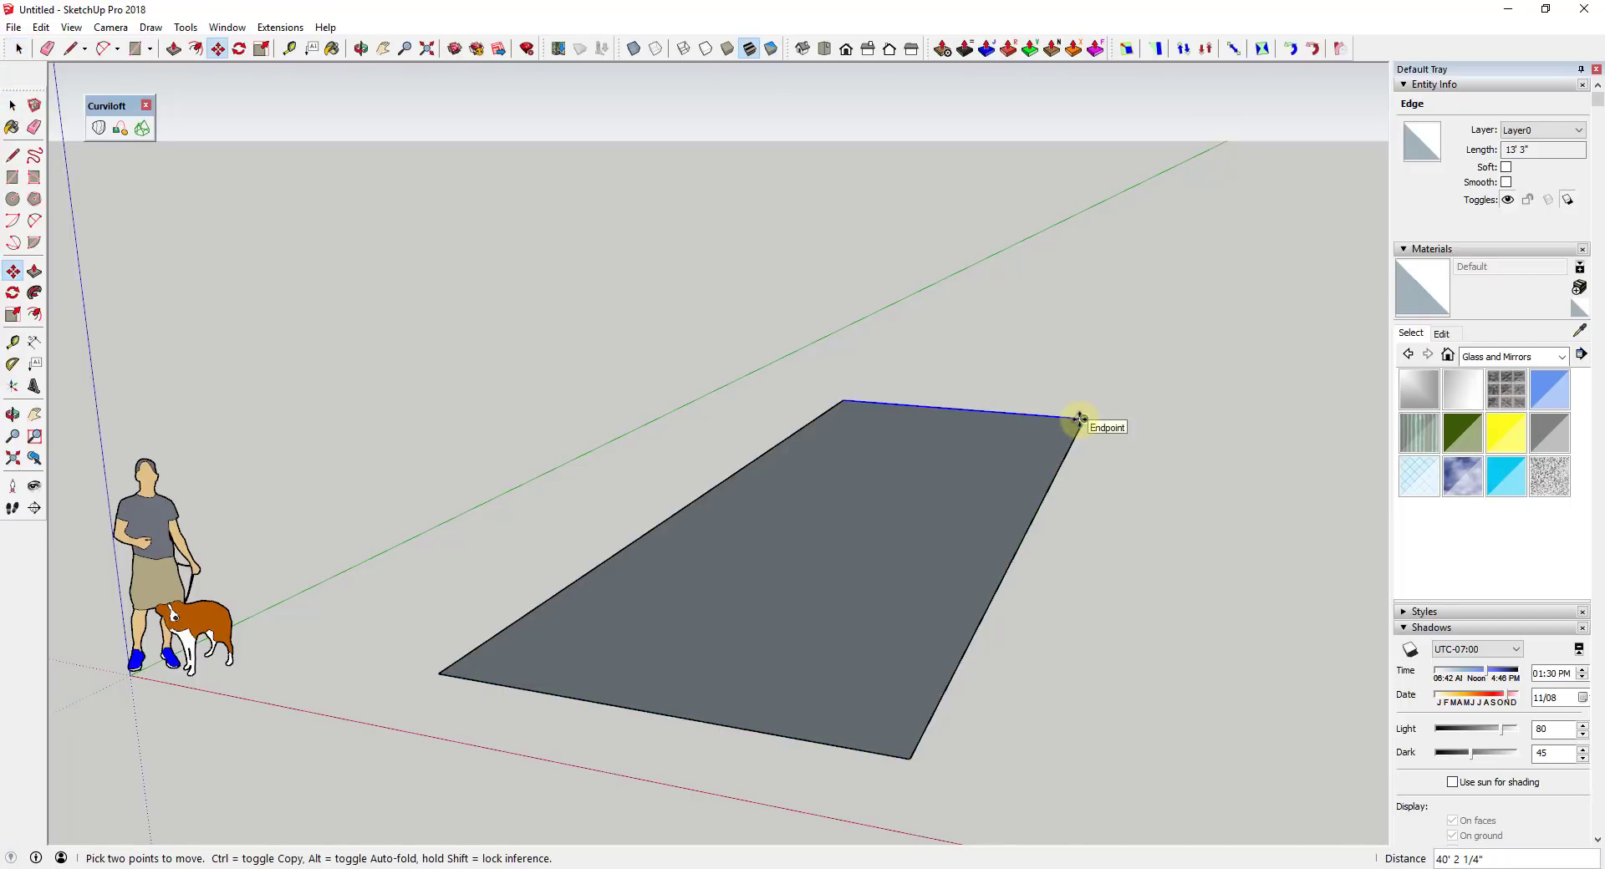
{"action": "type", "text": "/5"}
{"action": "key", "text": "Return"}
{"action": "key", "text": "ctrl+z"}
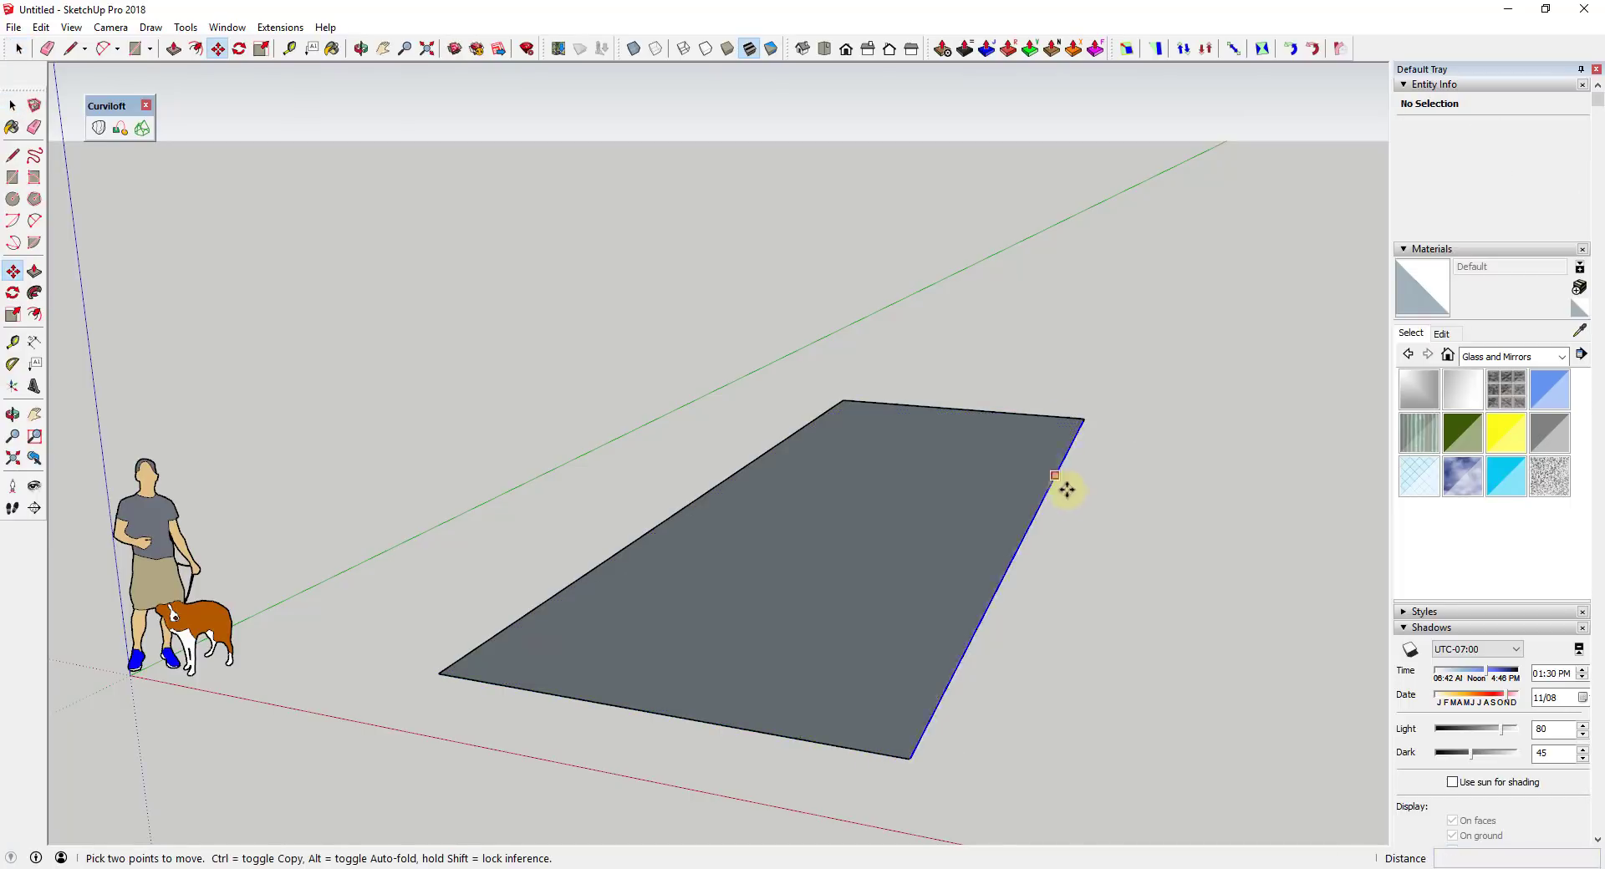
- Erase the rectangle's two short edges so that only its two long parallel edges remain
{"action": "key", "text": "space"}
{"action": "scroll", "coordinate": [1067, 490], "scroll_direction": "down", "scroll_amount": 3}
{"action": "key", "text": "e"}
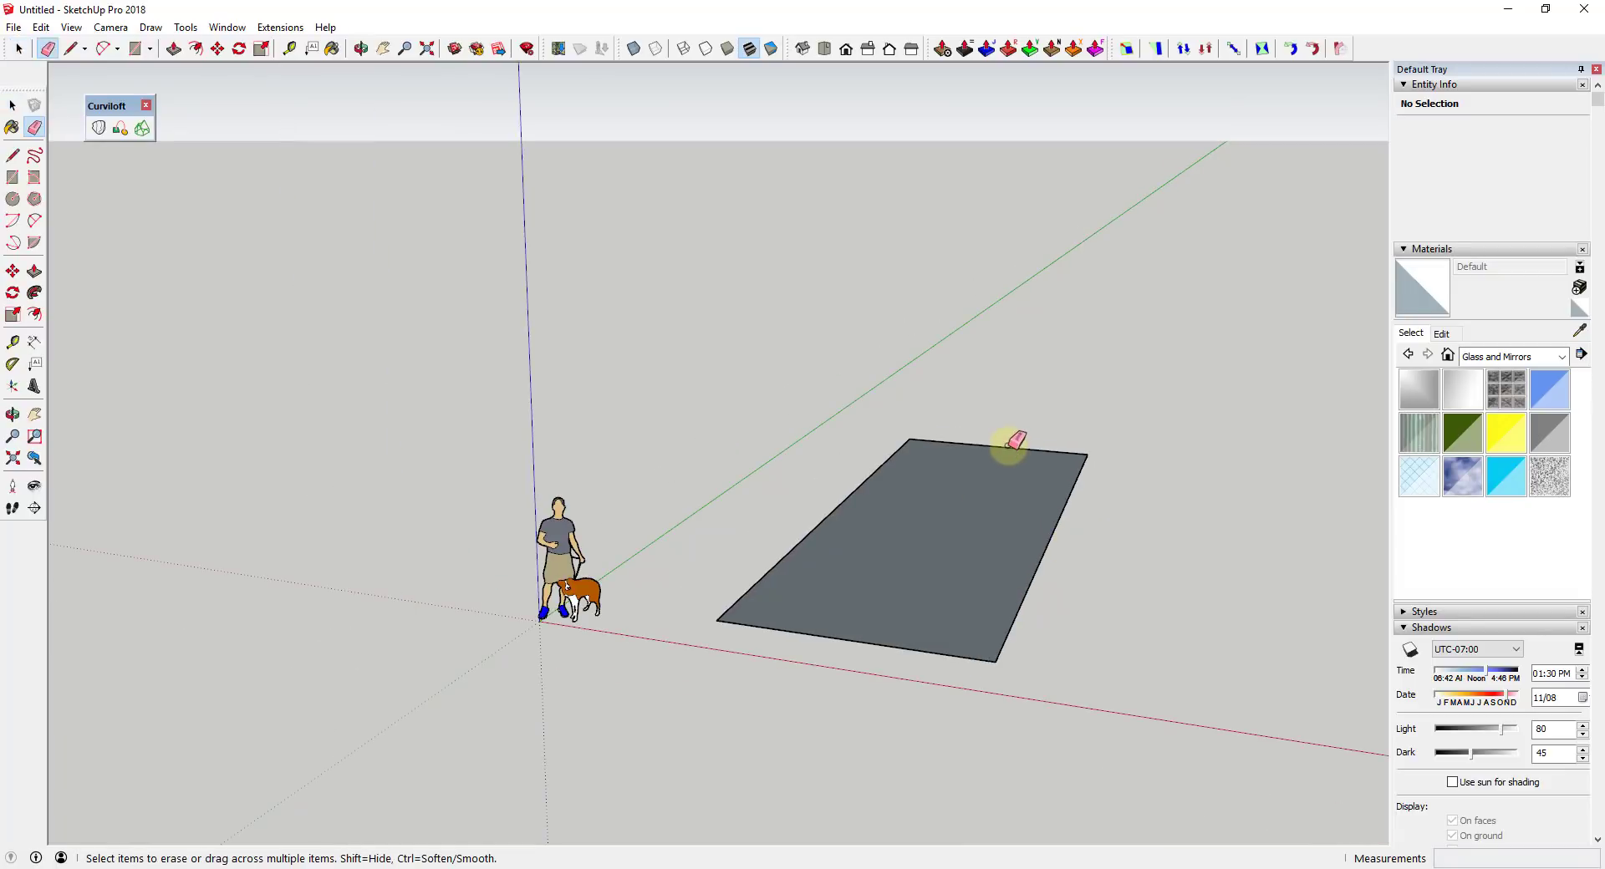
{"action": "mouse_move", "coordinate": [1007, 447]}
{"action": "left_mouse_down"}
{"action": "mouse_move", "coordinate": [935, 512]}
{"action": "mouse_move", "coordinate": [840, 664]}
{"action": "left_mouse_up"}
{"action": "key", "text": "space"}
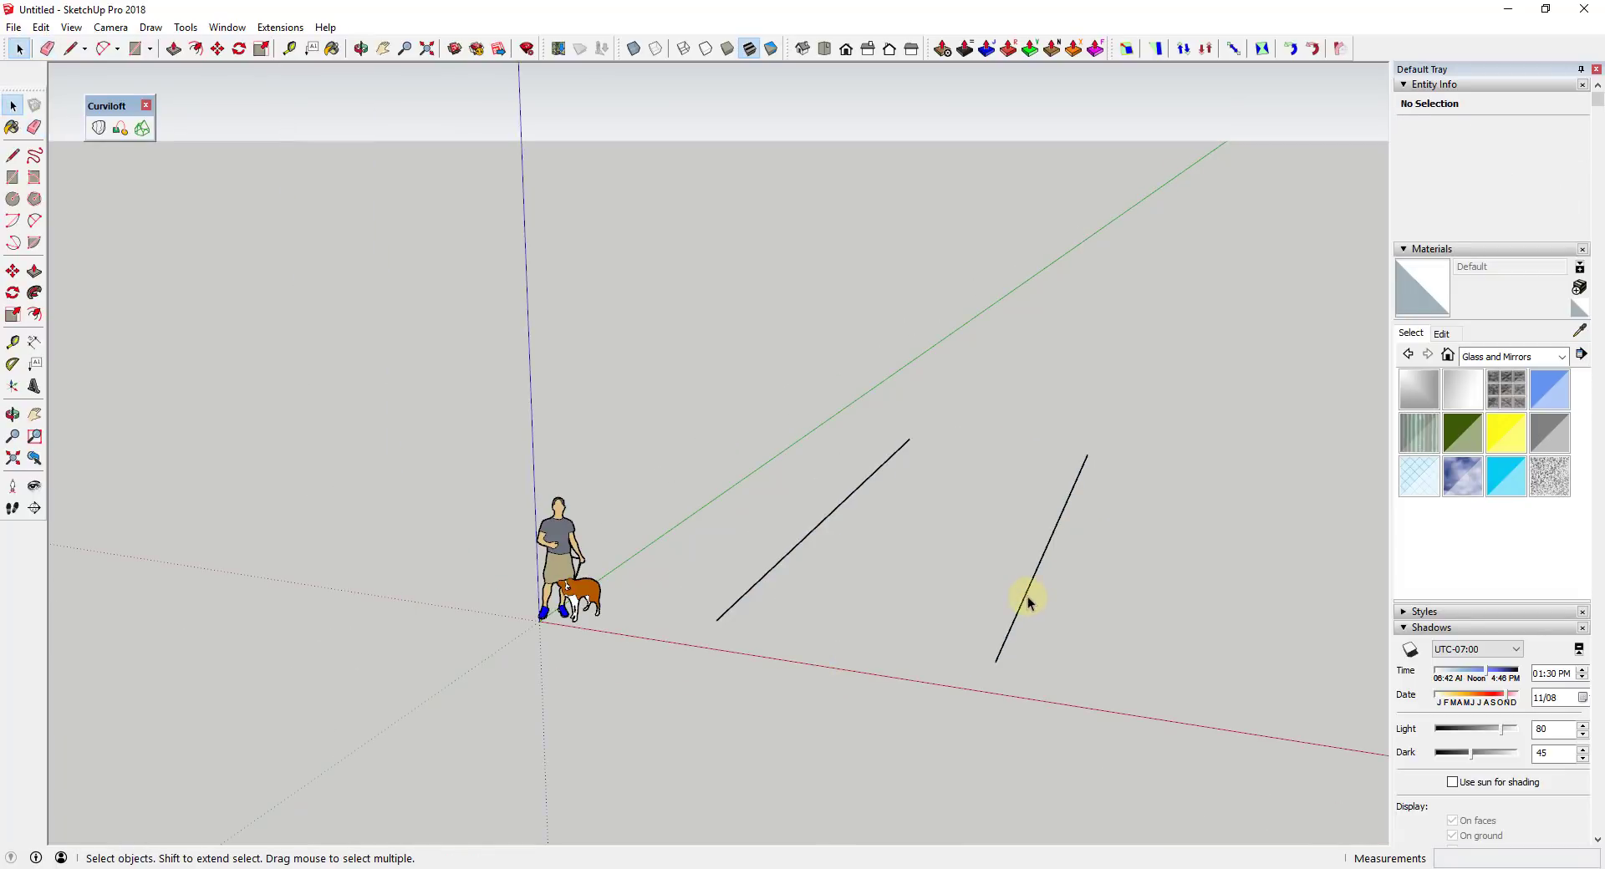
- Divide the line farther from the scale figure into 10 equal segments and check individual segments by selecting them
{"action": "right_click", "coordinate": [1025, 597]}
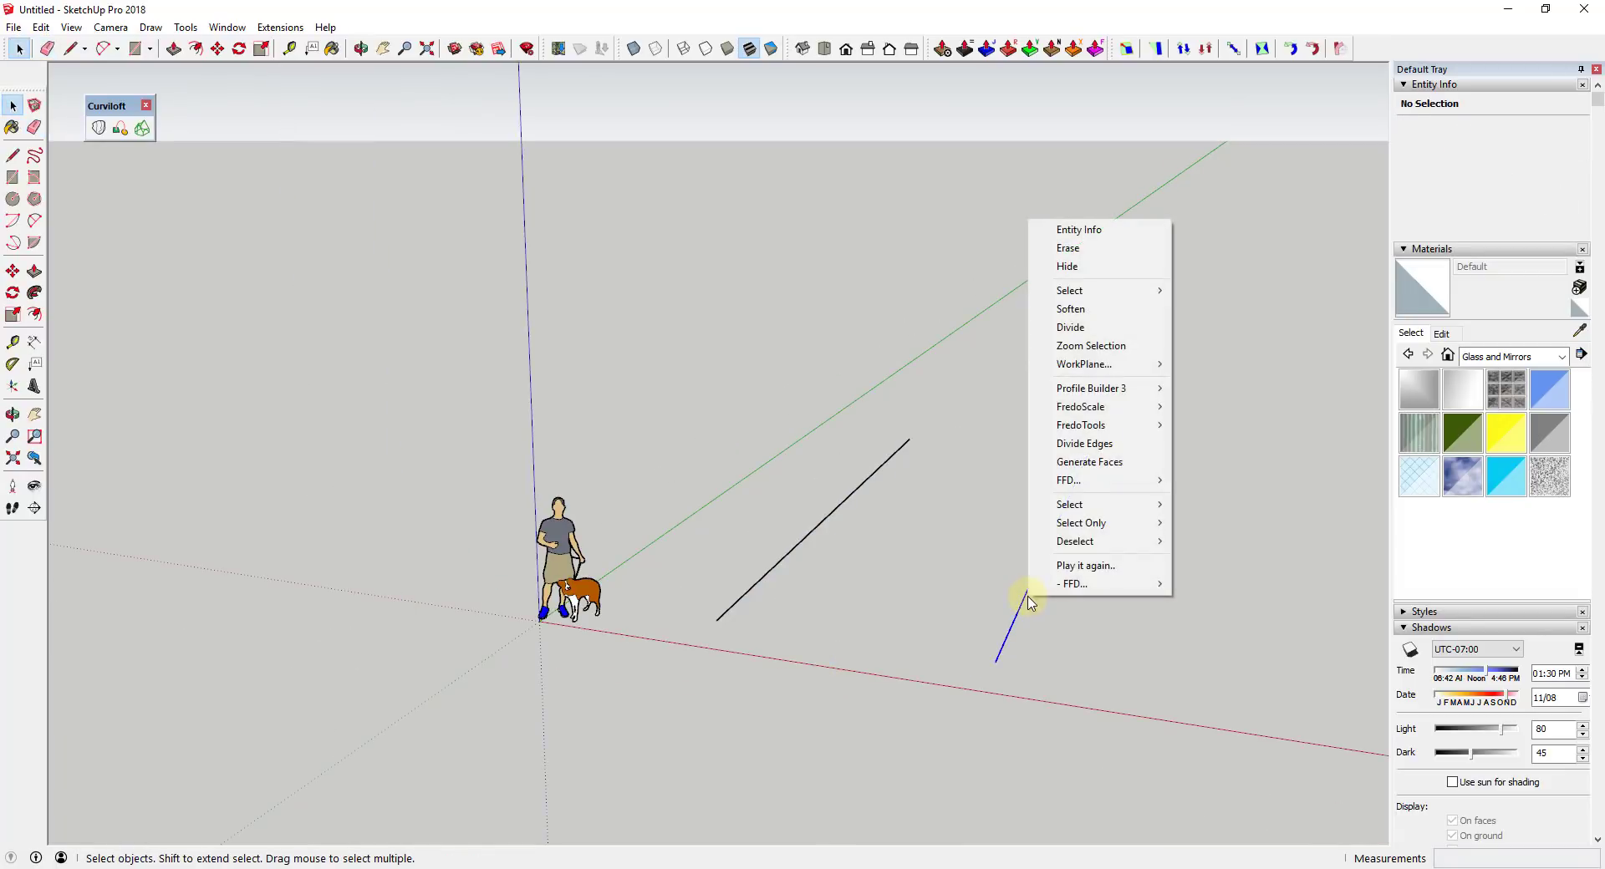
{"action": "left_click", "coordinate": [1094, 329]}
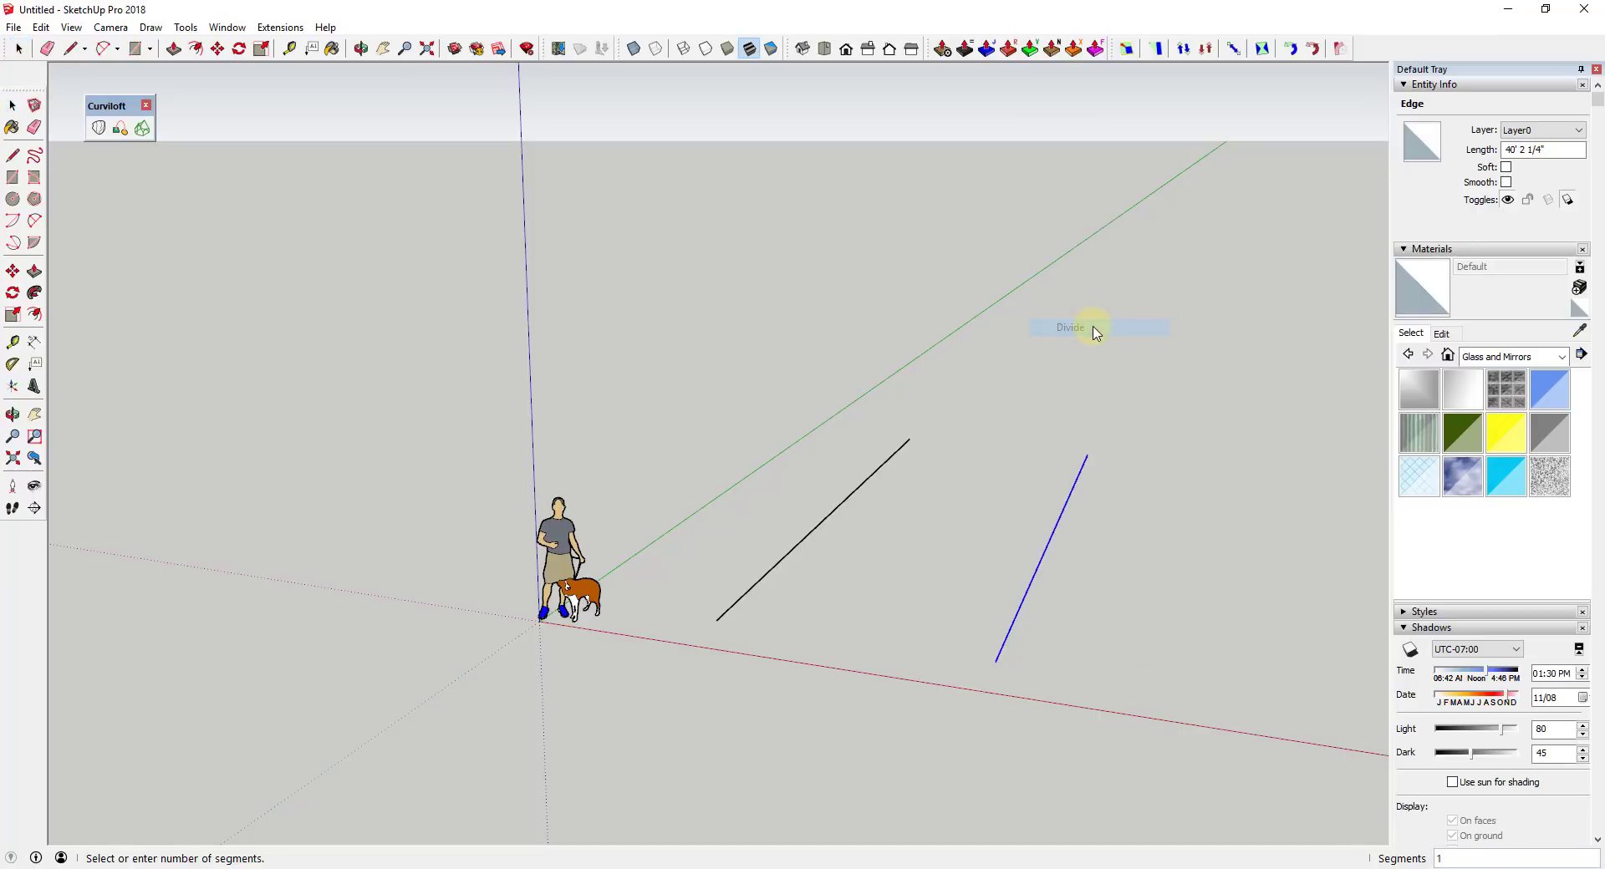
{"action": "left_click", "coordinate": [1089, 497]}
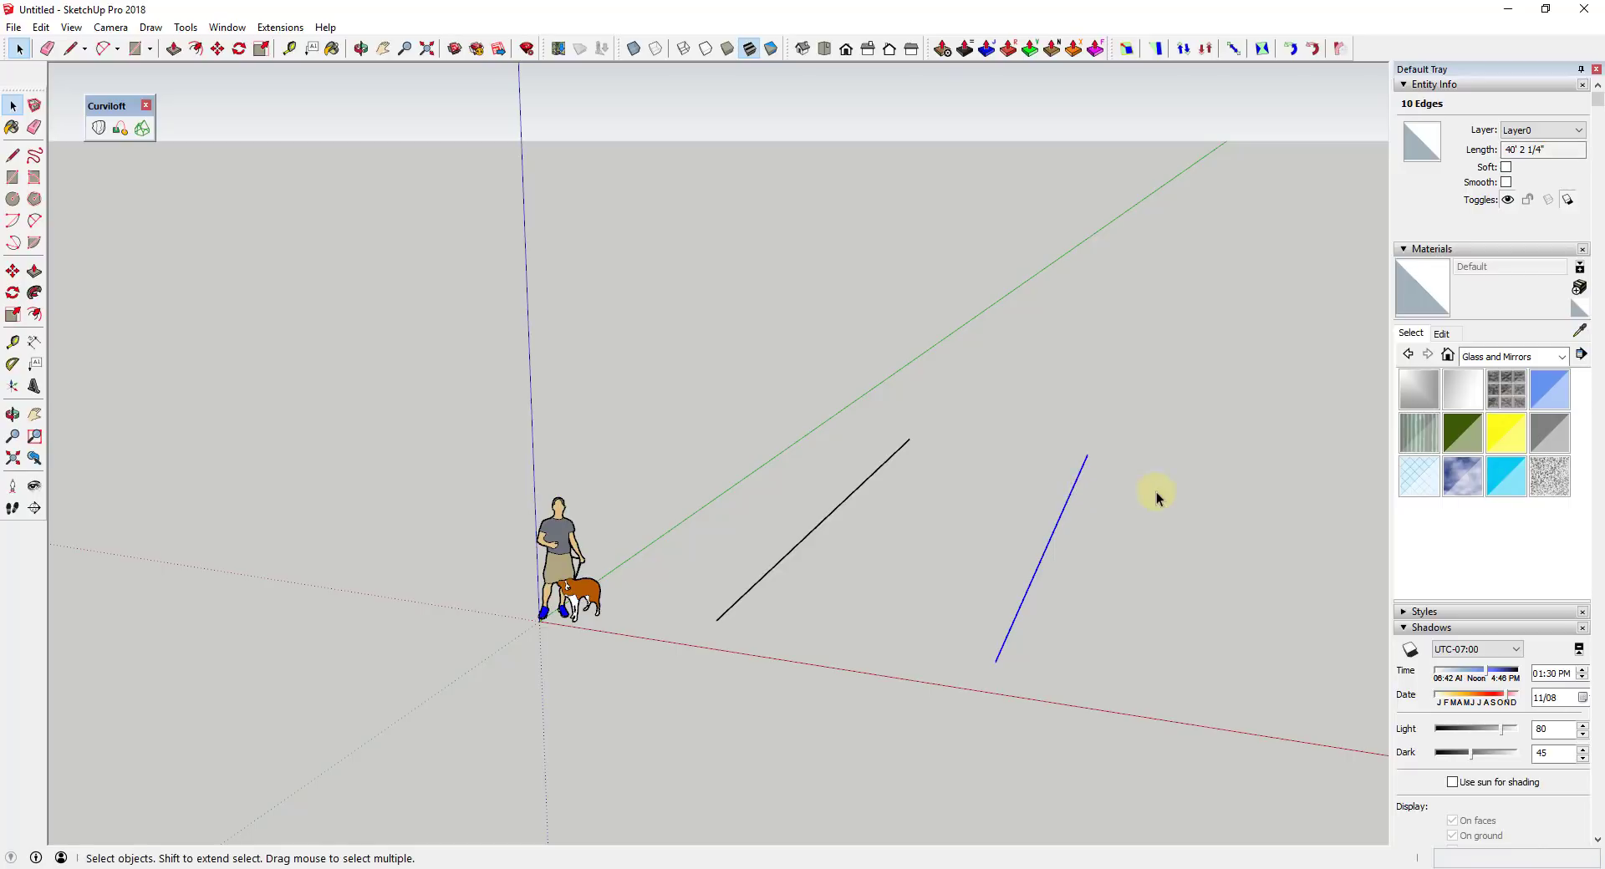
{"action": "middle_click_drag", "start_coordinate": [1114, 517], "coordinate": [974, 669]}
{"action": "left_click", "coordinate": [960, 663]}
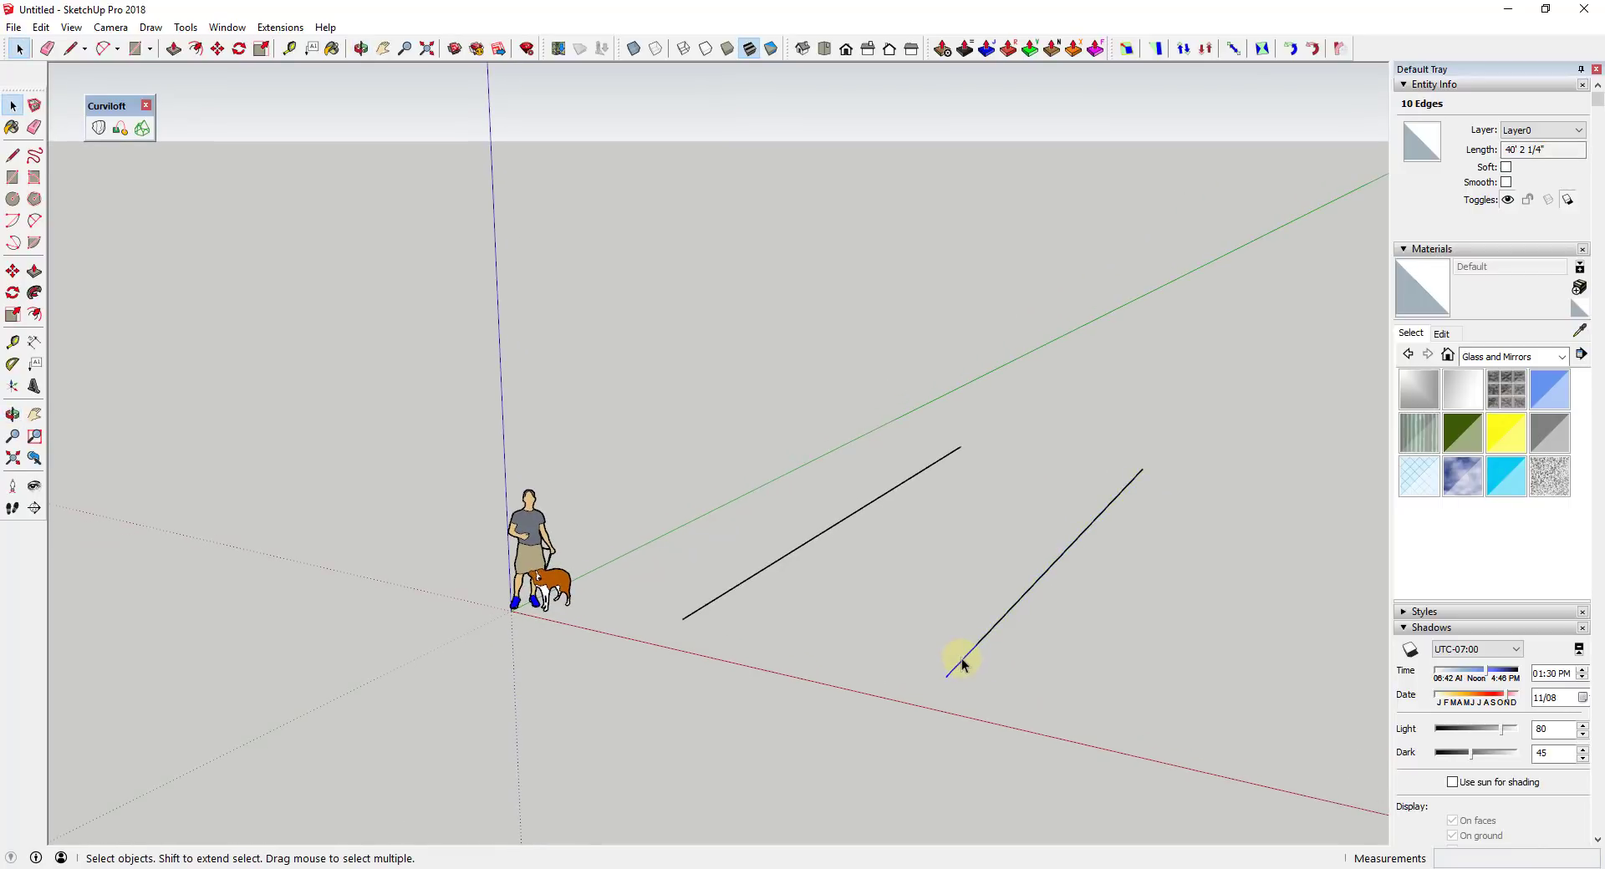
{"action": "left_click", "coordinate": [991, 645]}
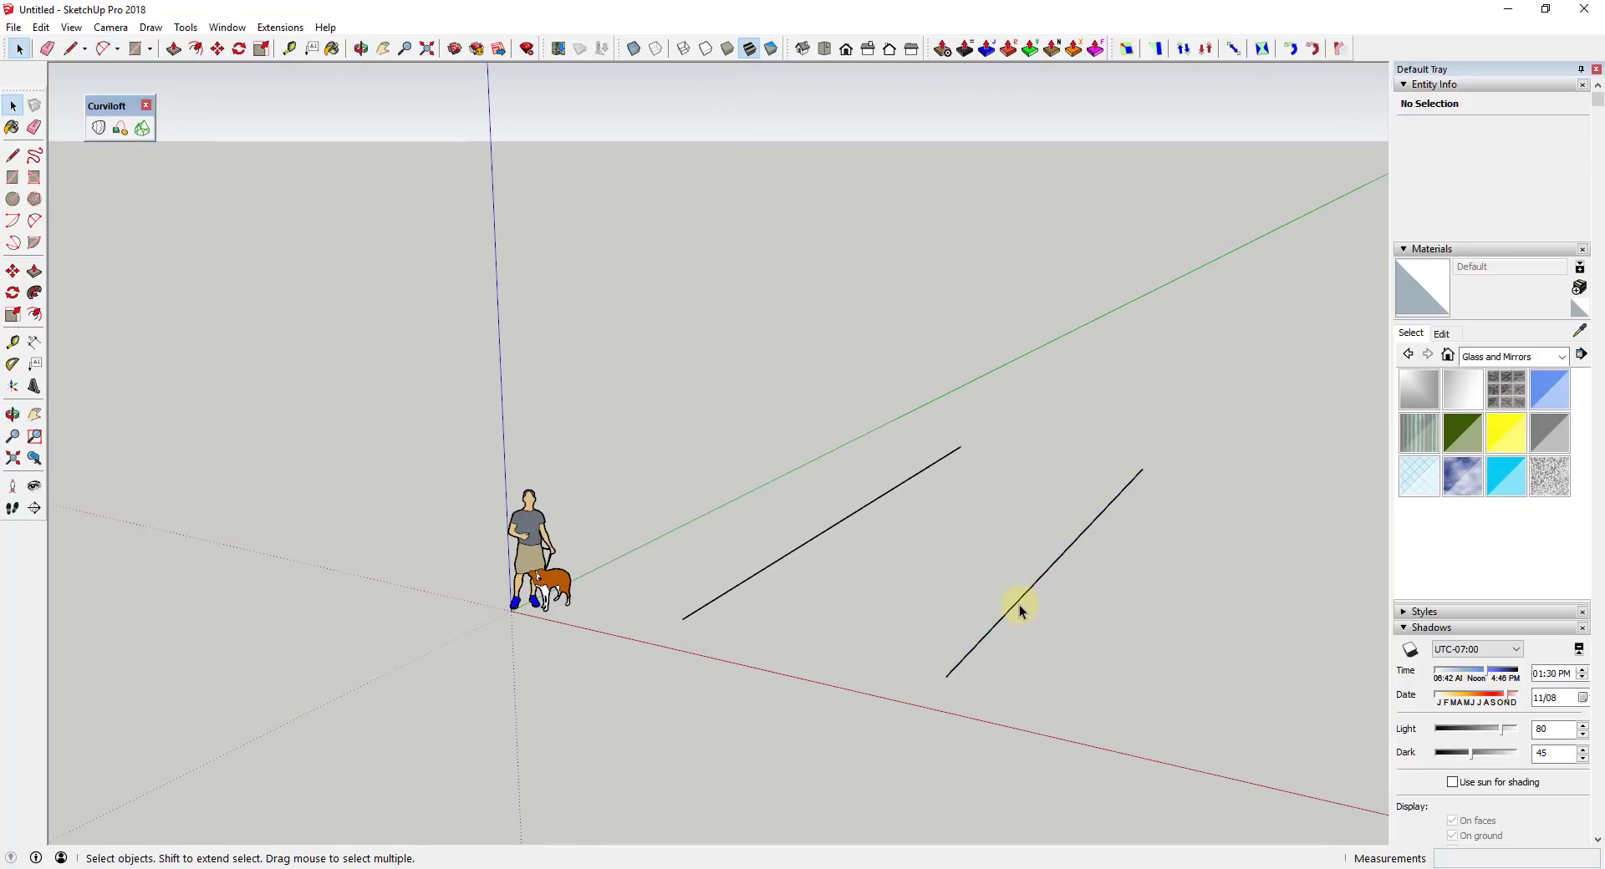
{"action": "left_click", "coordinate": [1063, 561]}
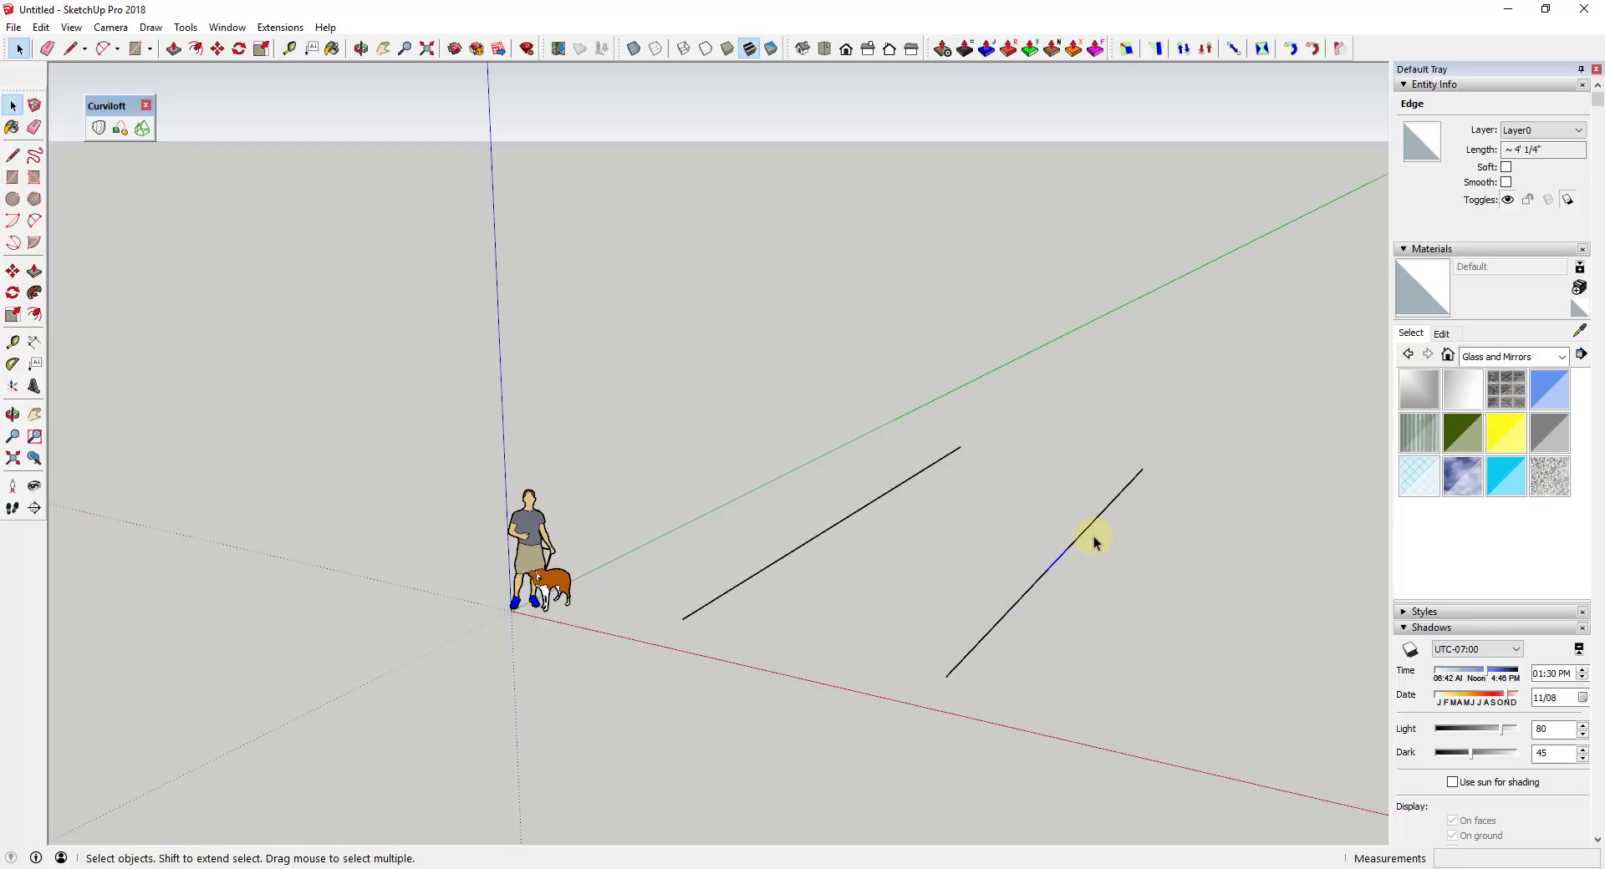
- Preview a Curviloft Loft by Spline surface between the two parallel lines
{"action": "left_click_drag", "start_coordinate": [548, 365], "coordinate": [1156, 727]}
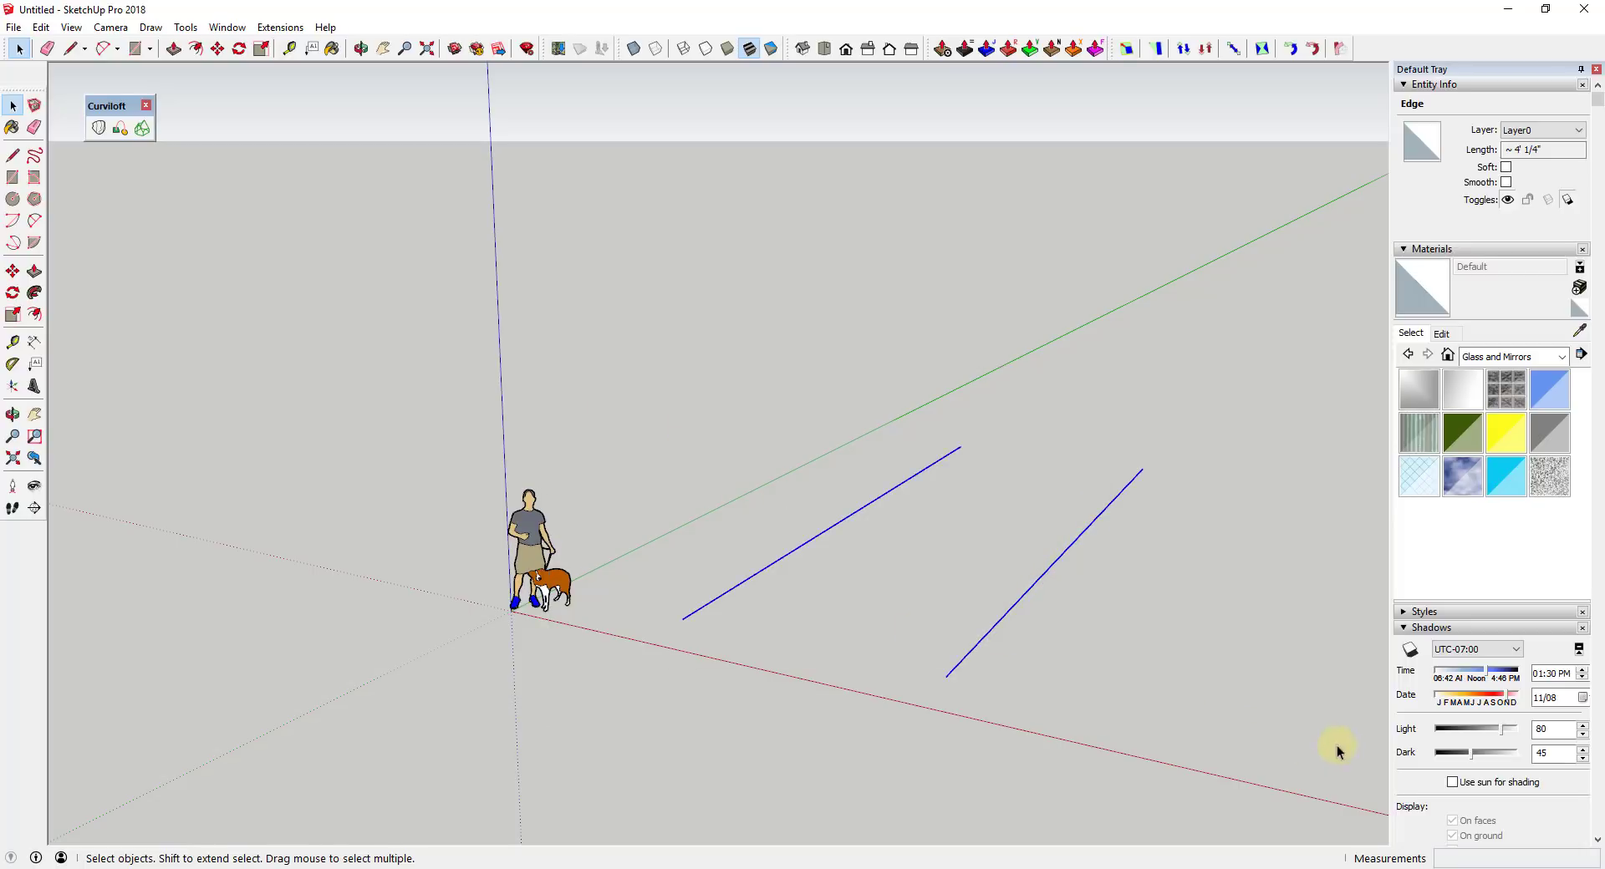
{"action": "left_click", "coordinate": [97, 129]}
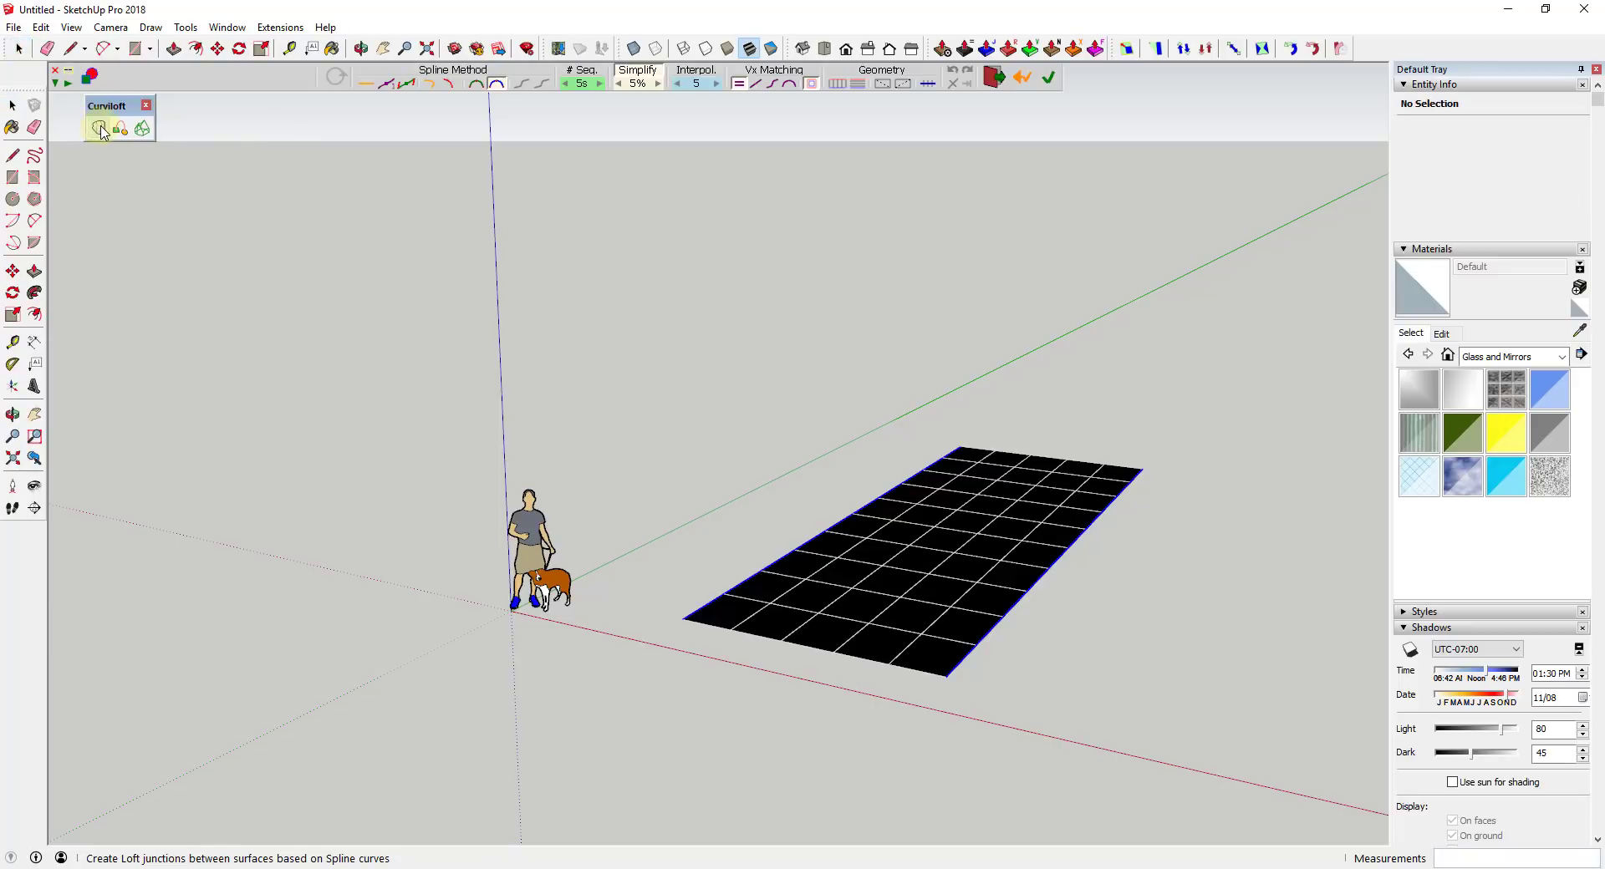
{"action": "left_click", "coordinate": [843, 542]}
{"action": "middle_click_drag", "start_coordinate": [842, 542], "coordinate": [945, 638]}
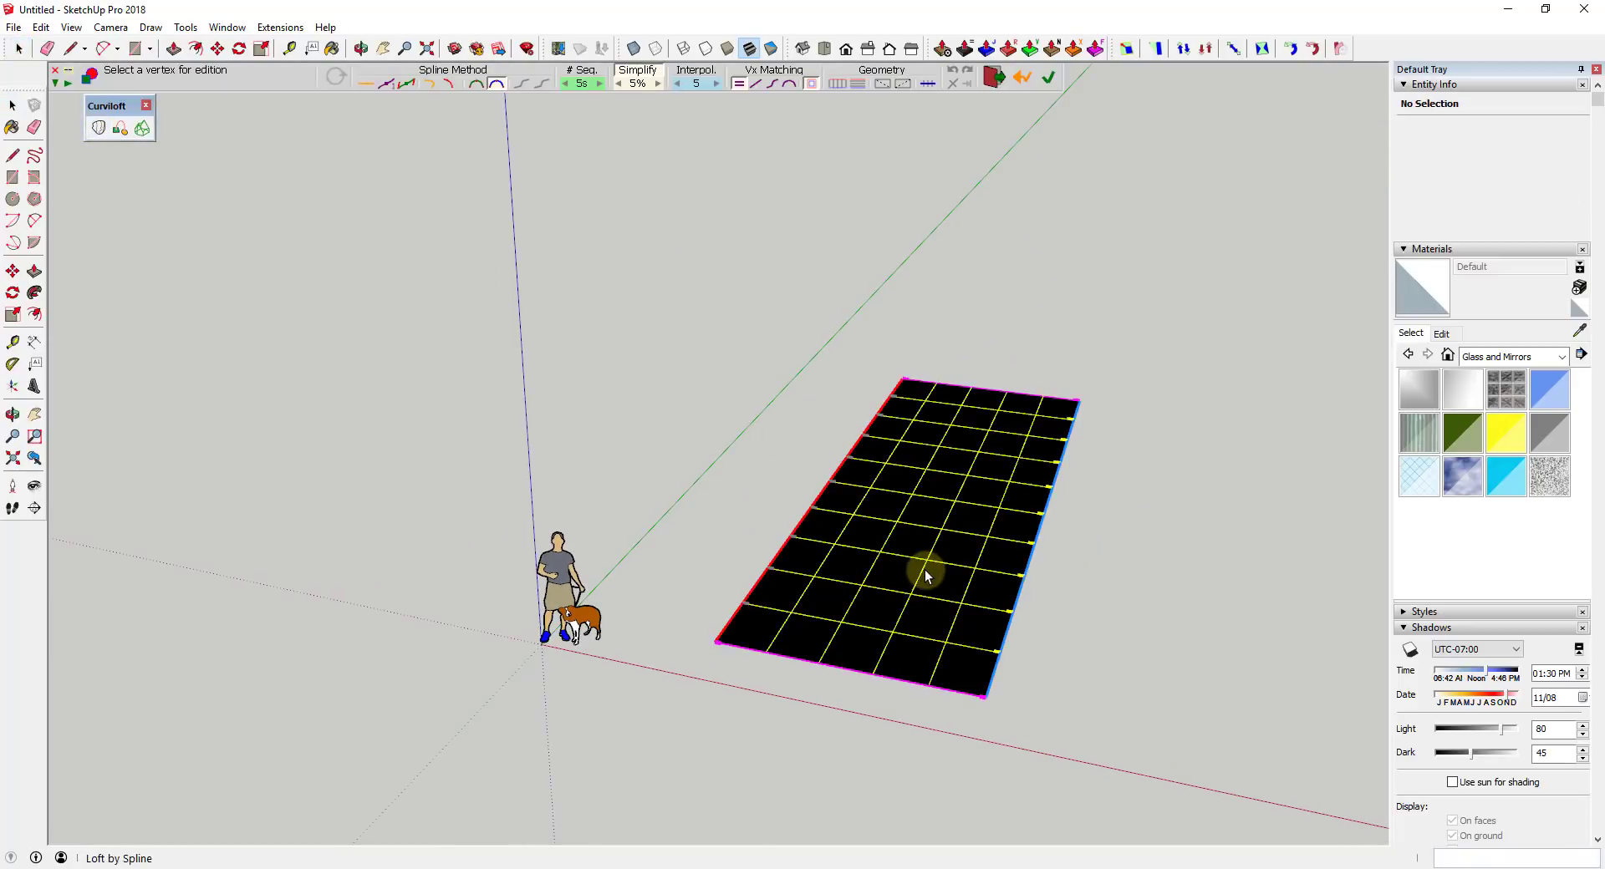
{"action": "left_click", "coordinate": [1013, 684]}
{"action": "scroll", "coordinate": [970, 652], "scroll_direction": "up", "scroll_amount": 2}
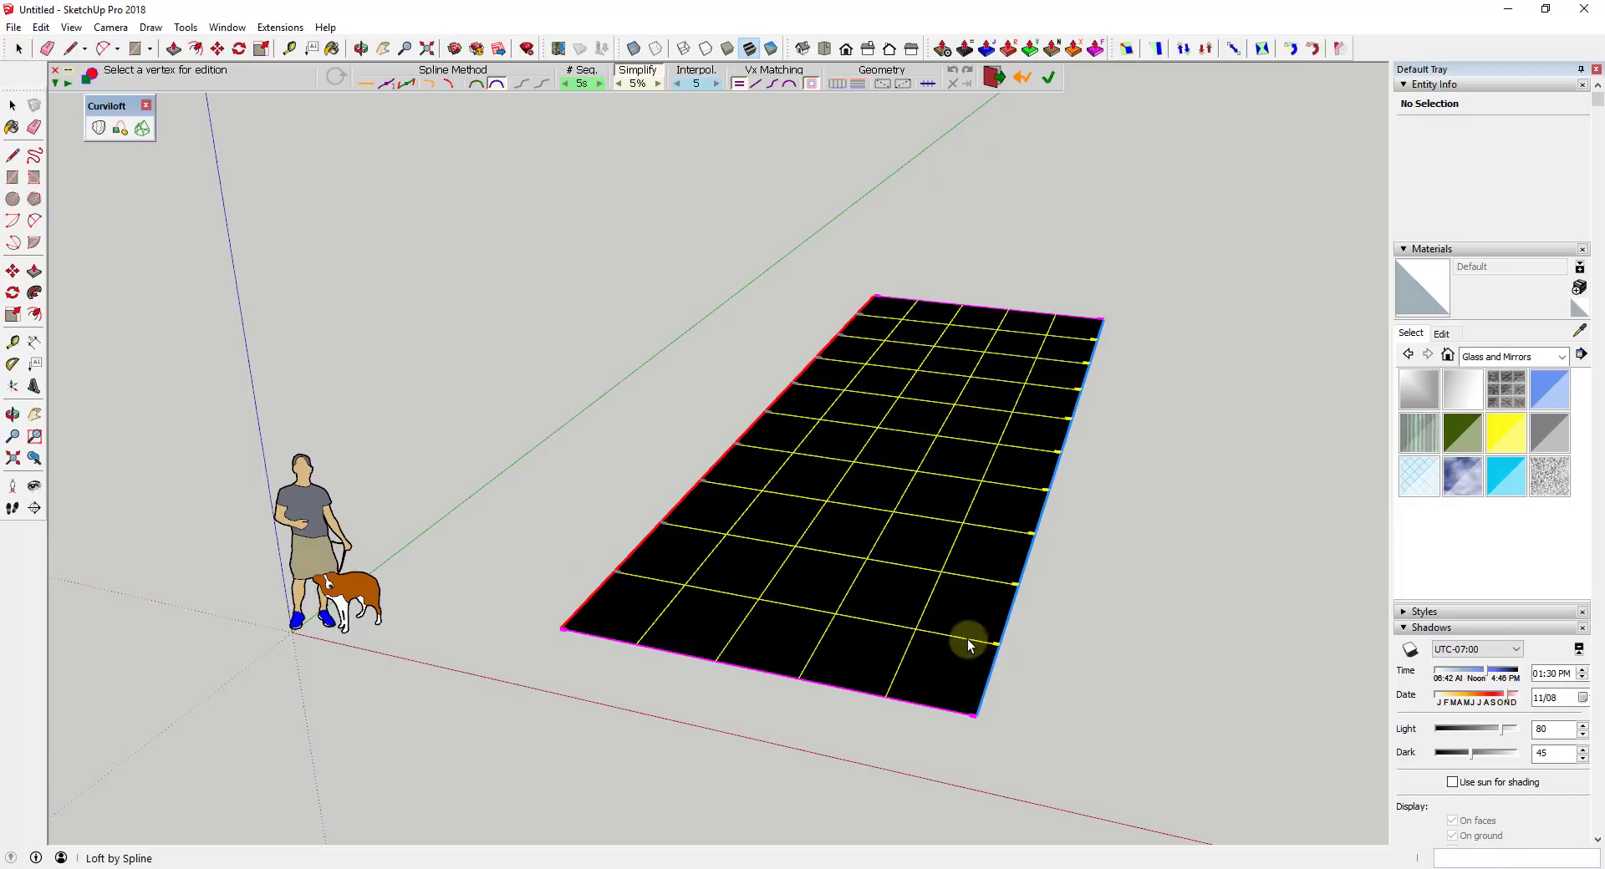
{"action": "left_click", "coordinate": [136, 139]}
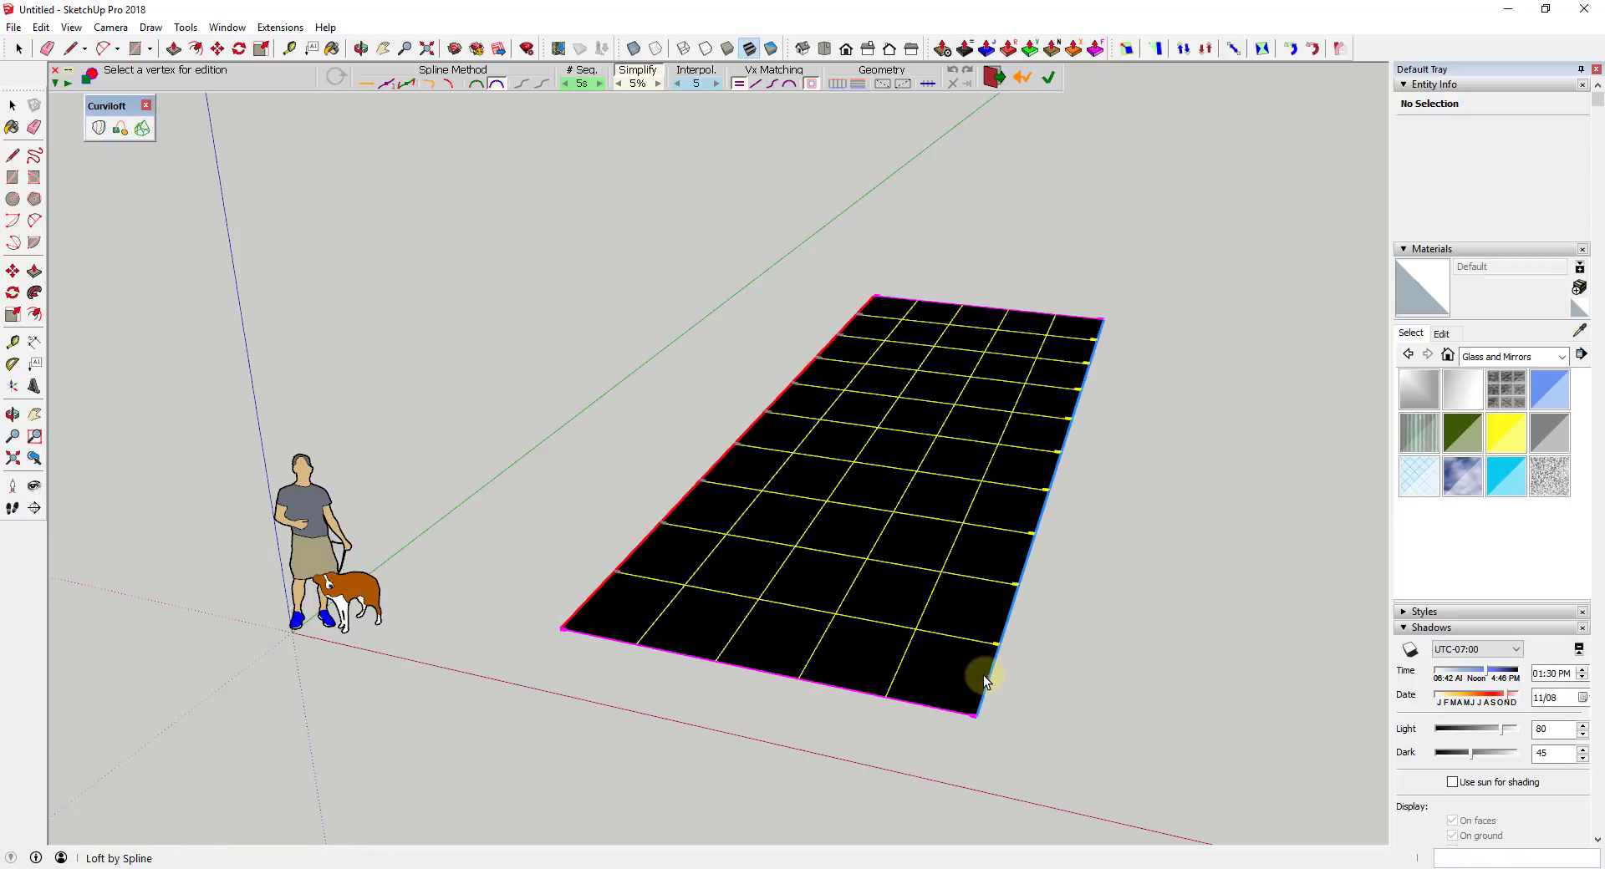
{"action": "left_click", "coordinate": [1042, 687]}
{"action": "left_click", "coordinate": [889, 437]}
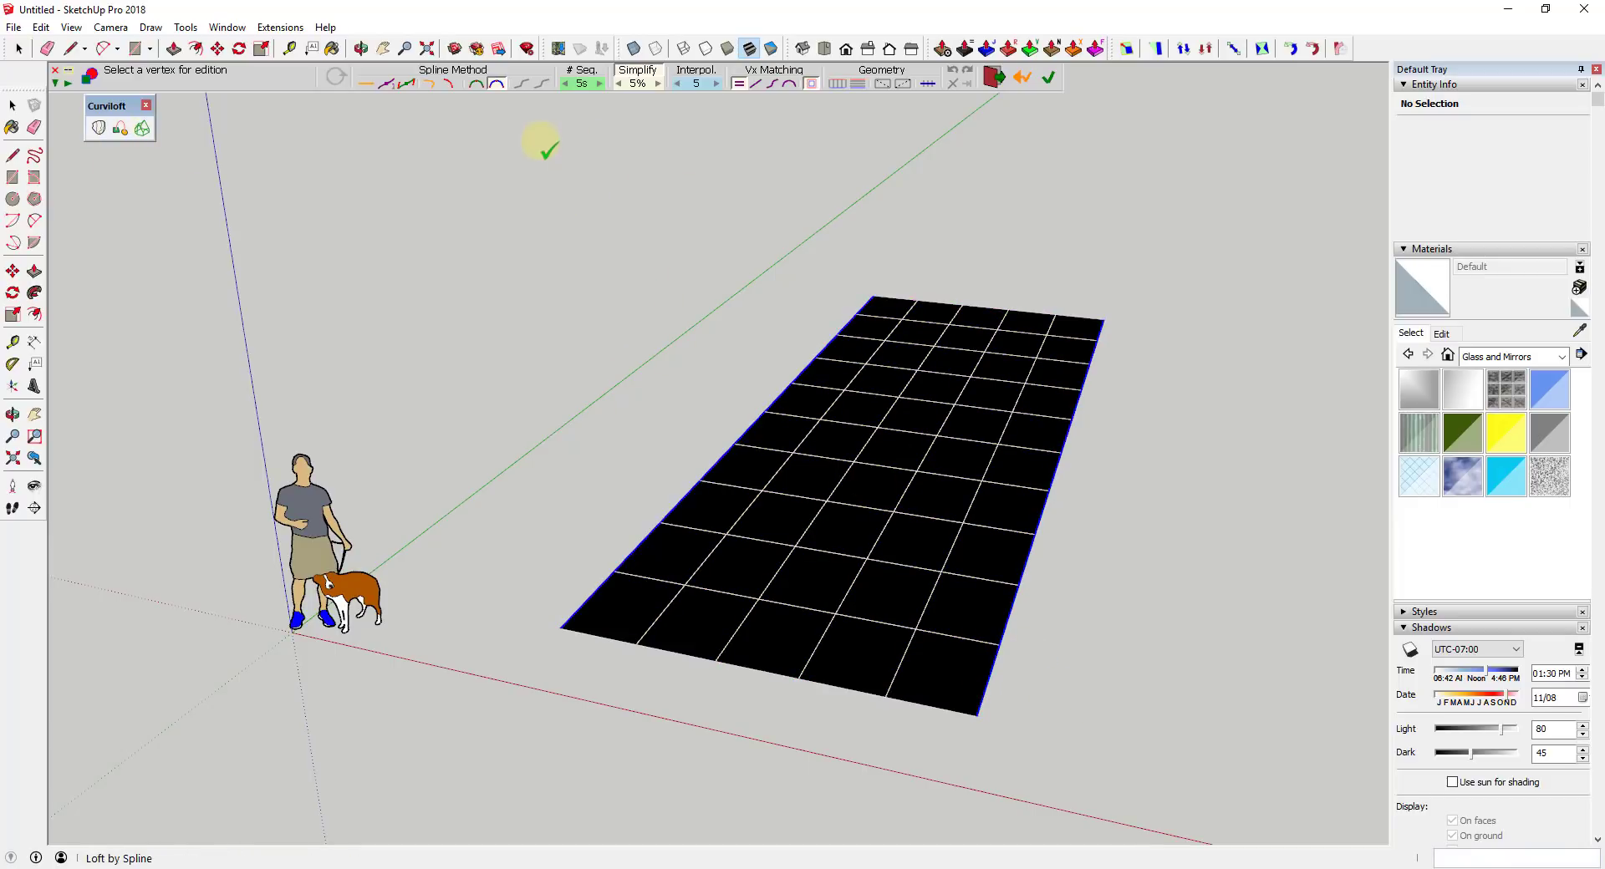
- Set the loft preview's number of segments to 2 and exit the loft without generating the surface
{"action": "left_click", "coordinate": [601, 83]}
{"action": "left_click", "coordinate": [564, 84]}
{"action": "left_click", "coordinate": [600, 83]}
{"action": "left_click", "coordinate": [564, 83]}
{"action": "left_click", "coordinate": [582, 84]}
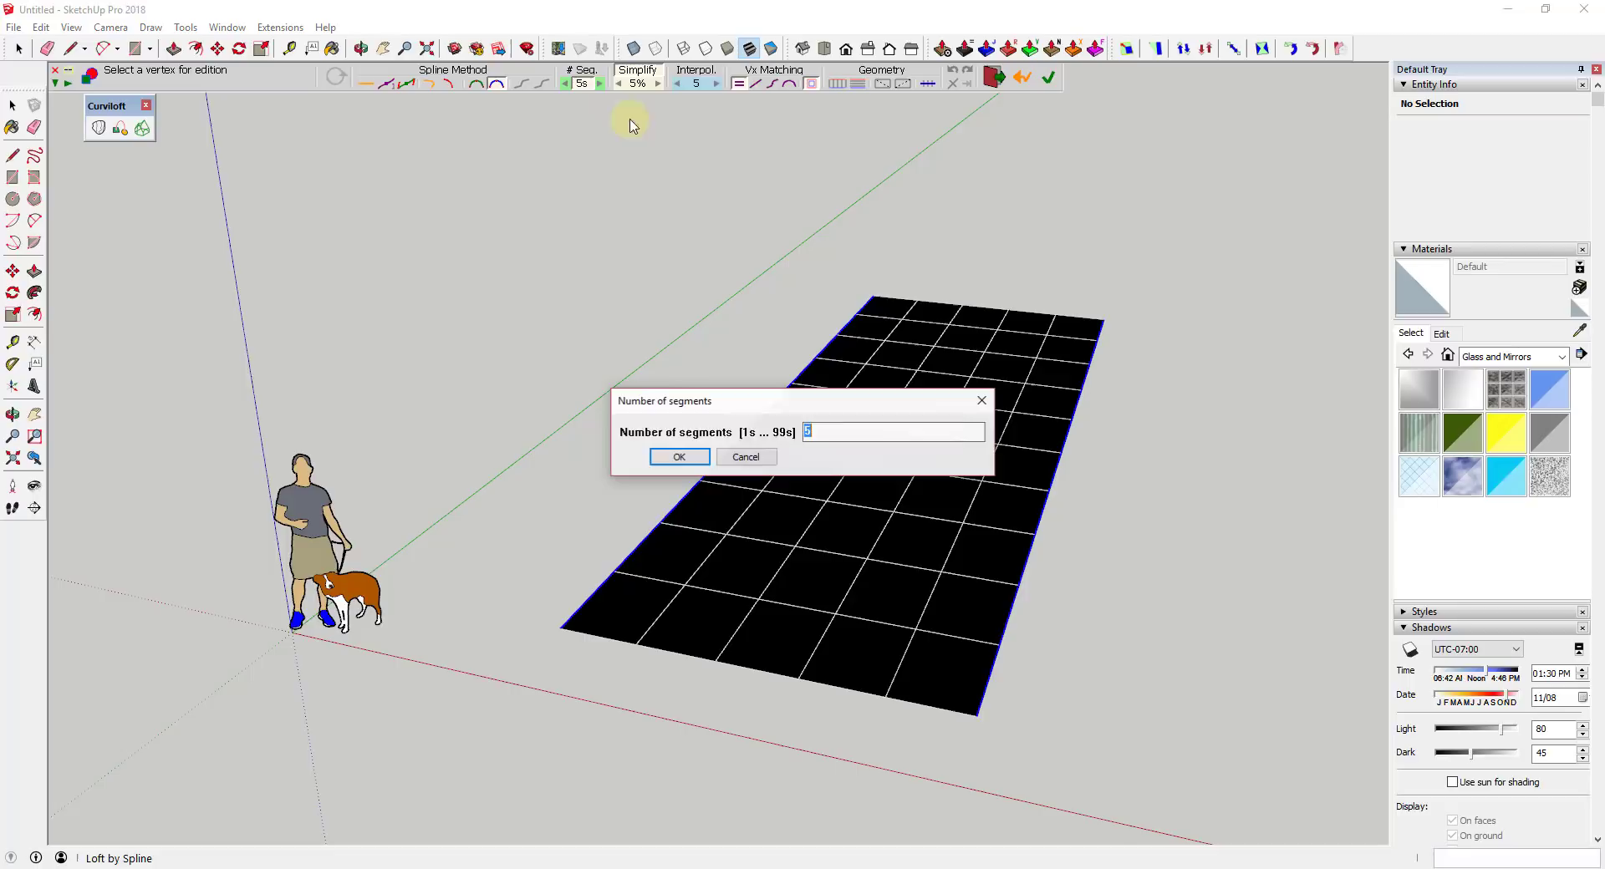
{"action": "type", "text": "2"}
{"action": "key", "text": "Return"}
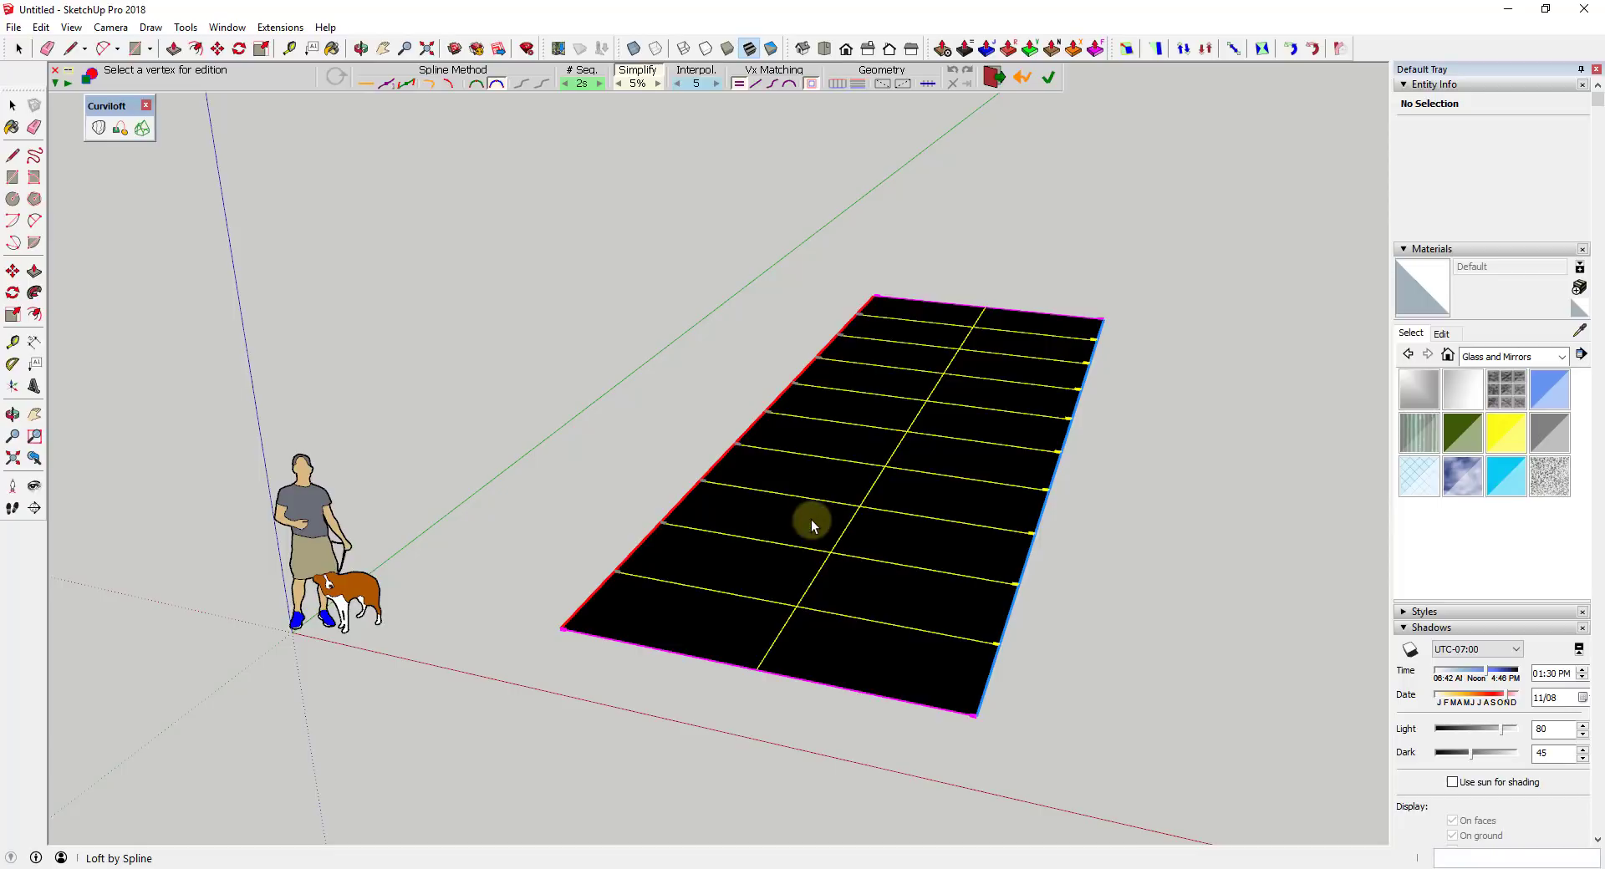
{"action": "scroll", "coordinate": [642, 471], "scroll_direction": "down", "scroll_amount": 3}
{"action": "mouse_move", "coordinate": [917, 539]}
{"action": "middle_mouse_down"}
{"action": "mouse_move", "coordinate": [925, 520]}
{"action": "mouse_move", "coordinate": [942, 530]}
{"action": "middle_mouse_up"}
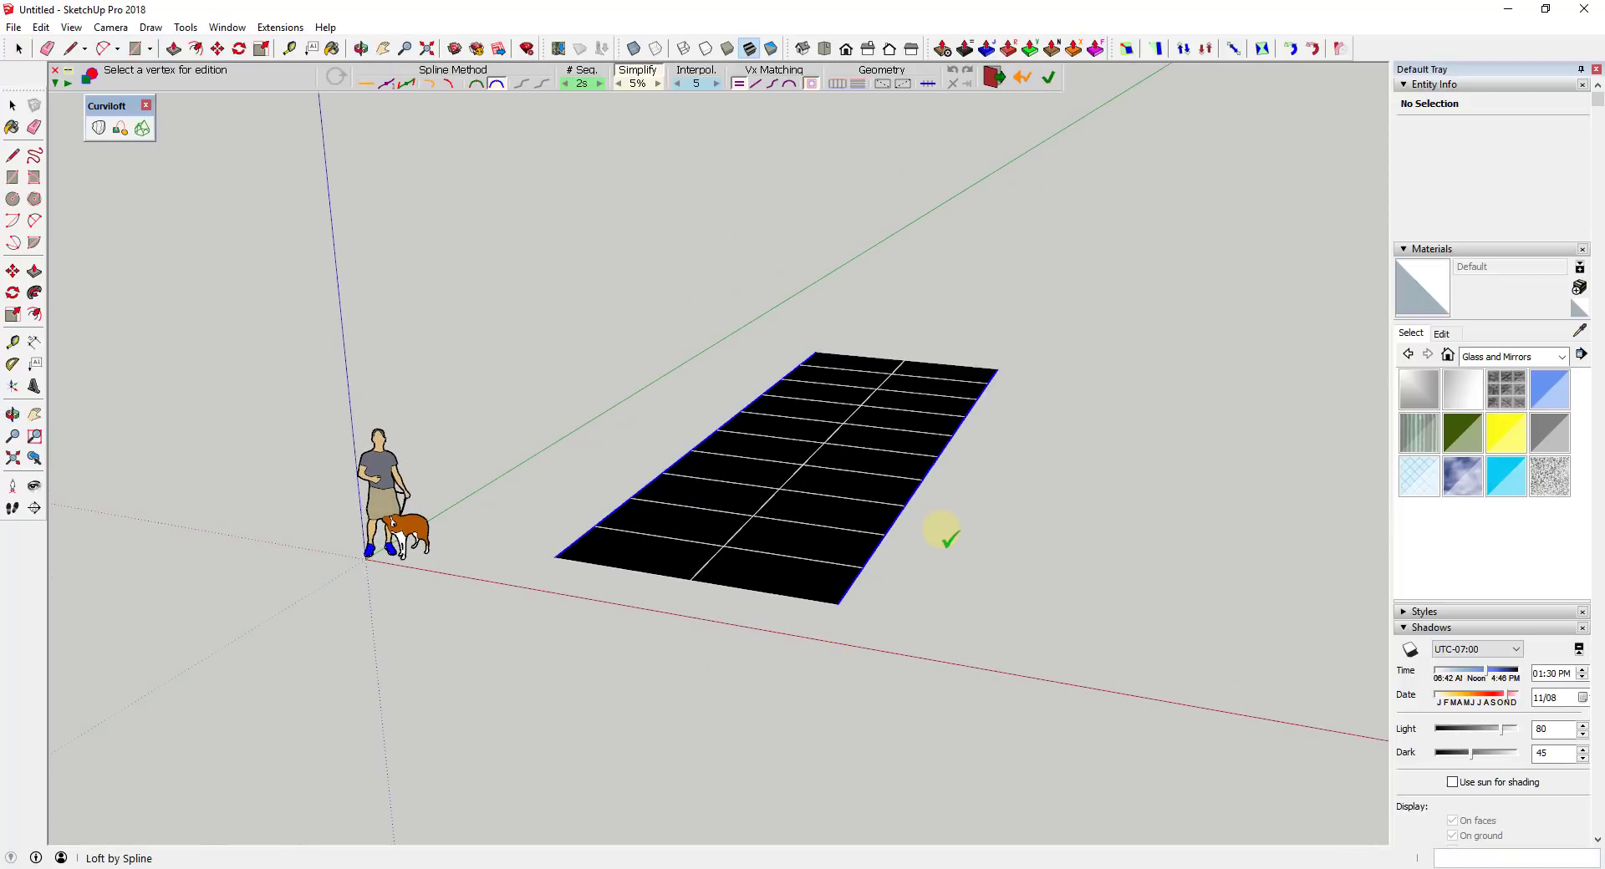
{"action": "scroll", "coordinate": [961, 539], "scroll_direction": "down", "scroll_amount": 2}
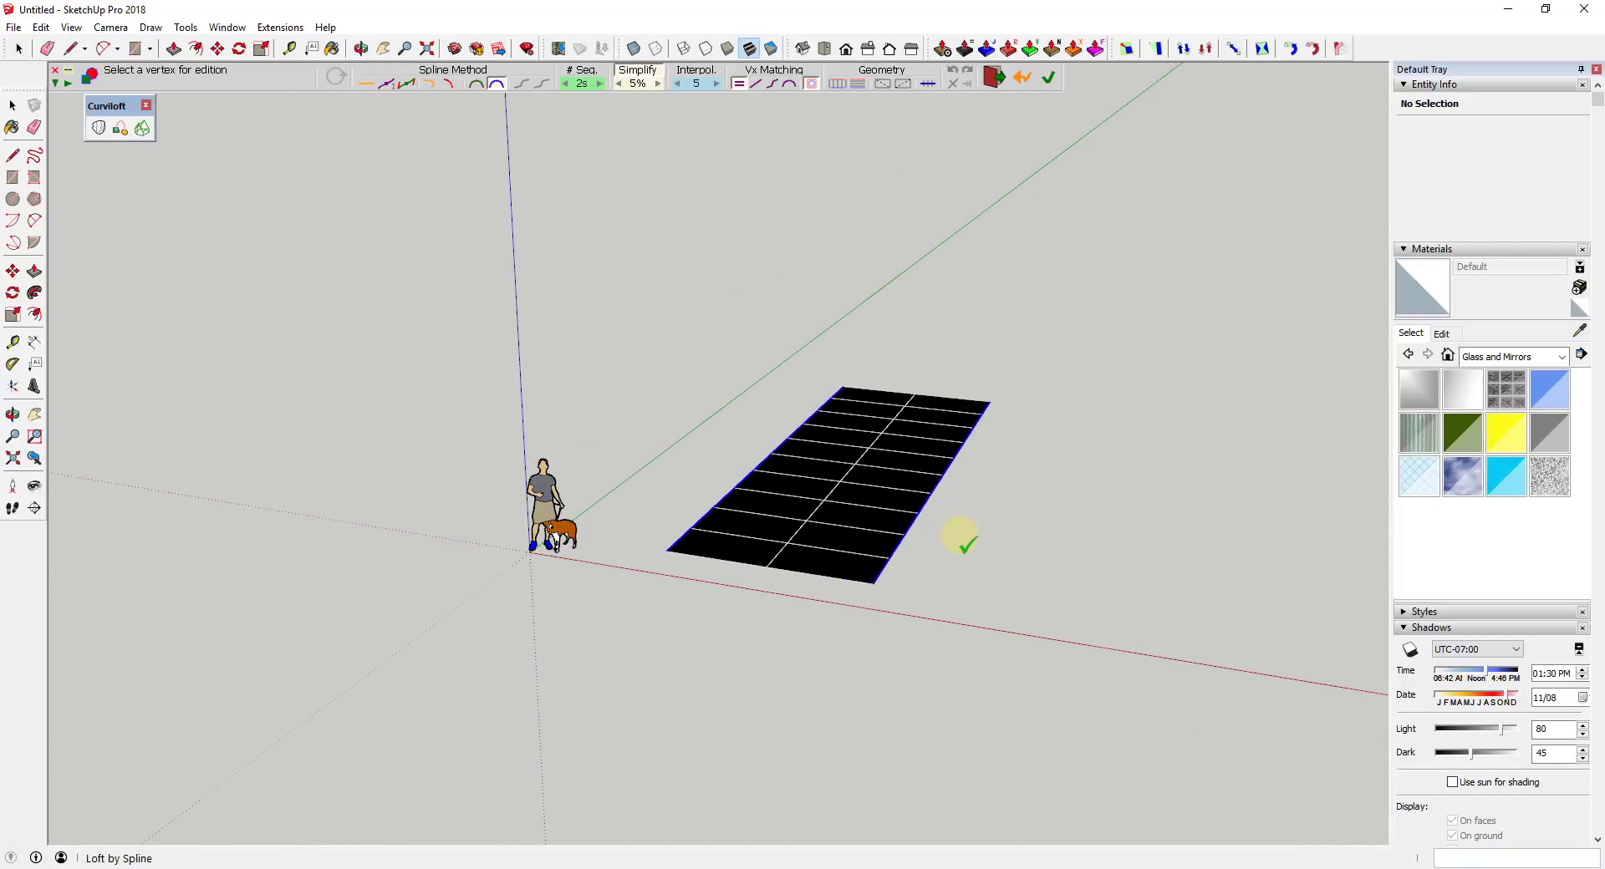
{"action": "key", "text": "space"}
{"action": "left_click", "coordinate": [962, 535]}
{"action": "scroll", "coordinate": [914, 506], "scroll_direction": "down", "scroll_amount": 2}
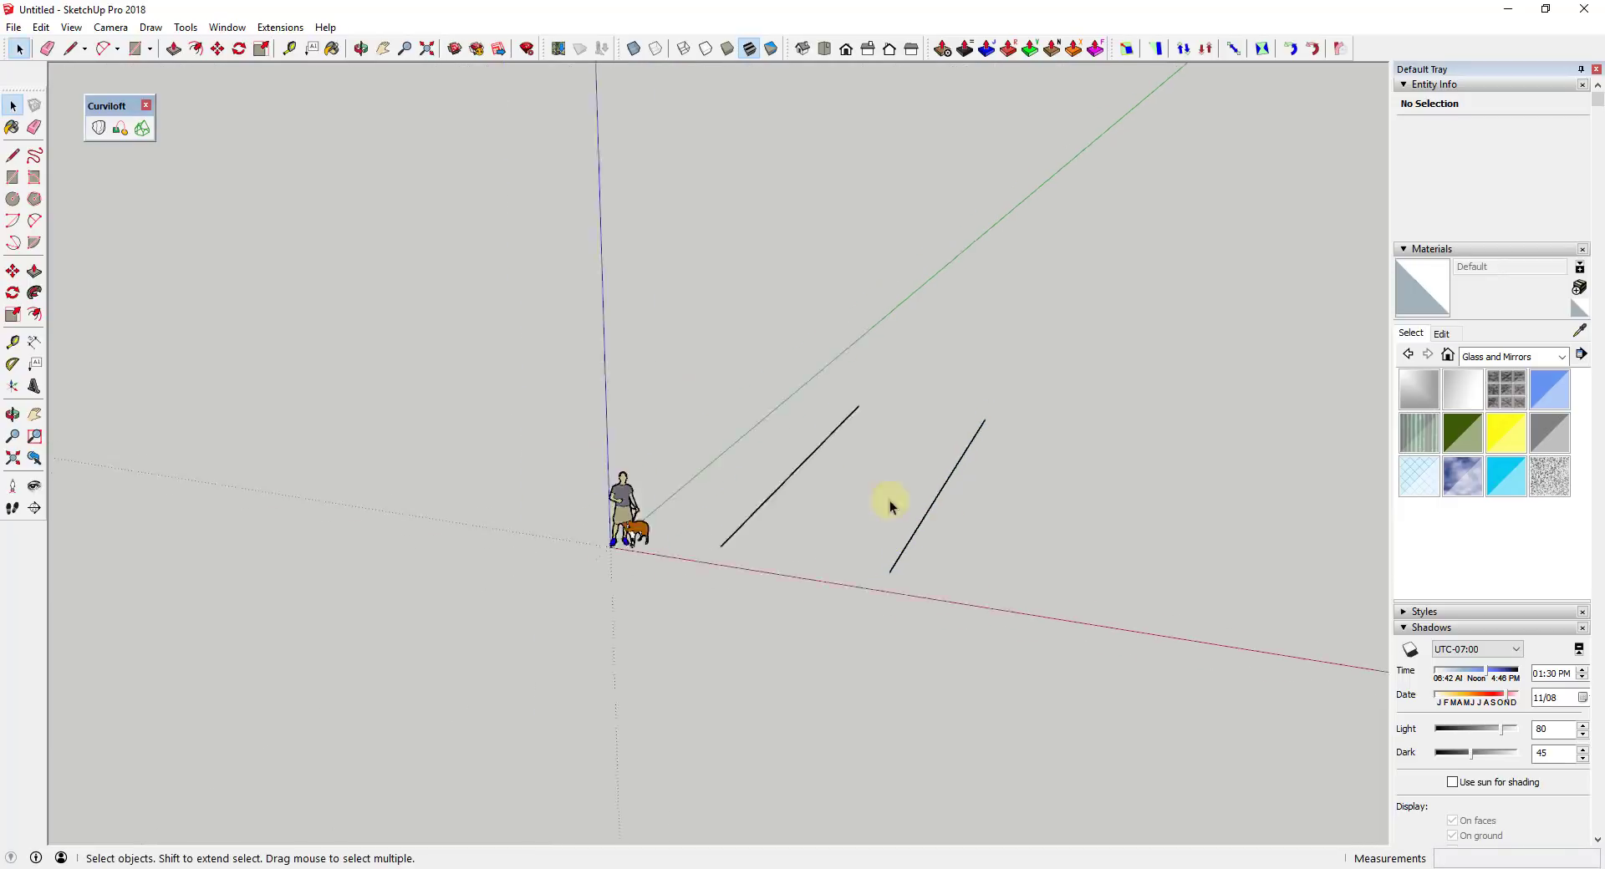
- Copy both parallel lines along the red axis, placing the duplicate pair well clear of the originals
{"action": "left_click_drag", "start_coordinate": [729, 374], "coordinate": [1131, 657]}
{"action": "middle_click_drag", "start_coordinate": [1131, 657], "coordinate": [1001, 618]}
{"action": "key", "text": "m"}
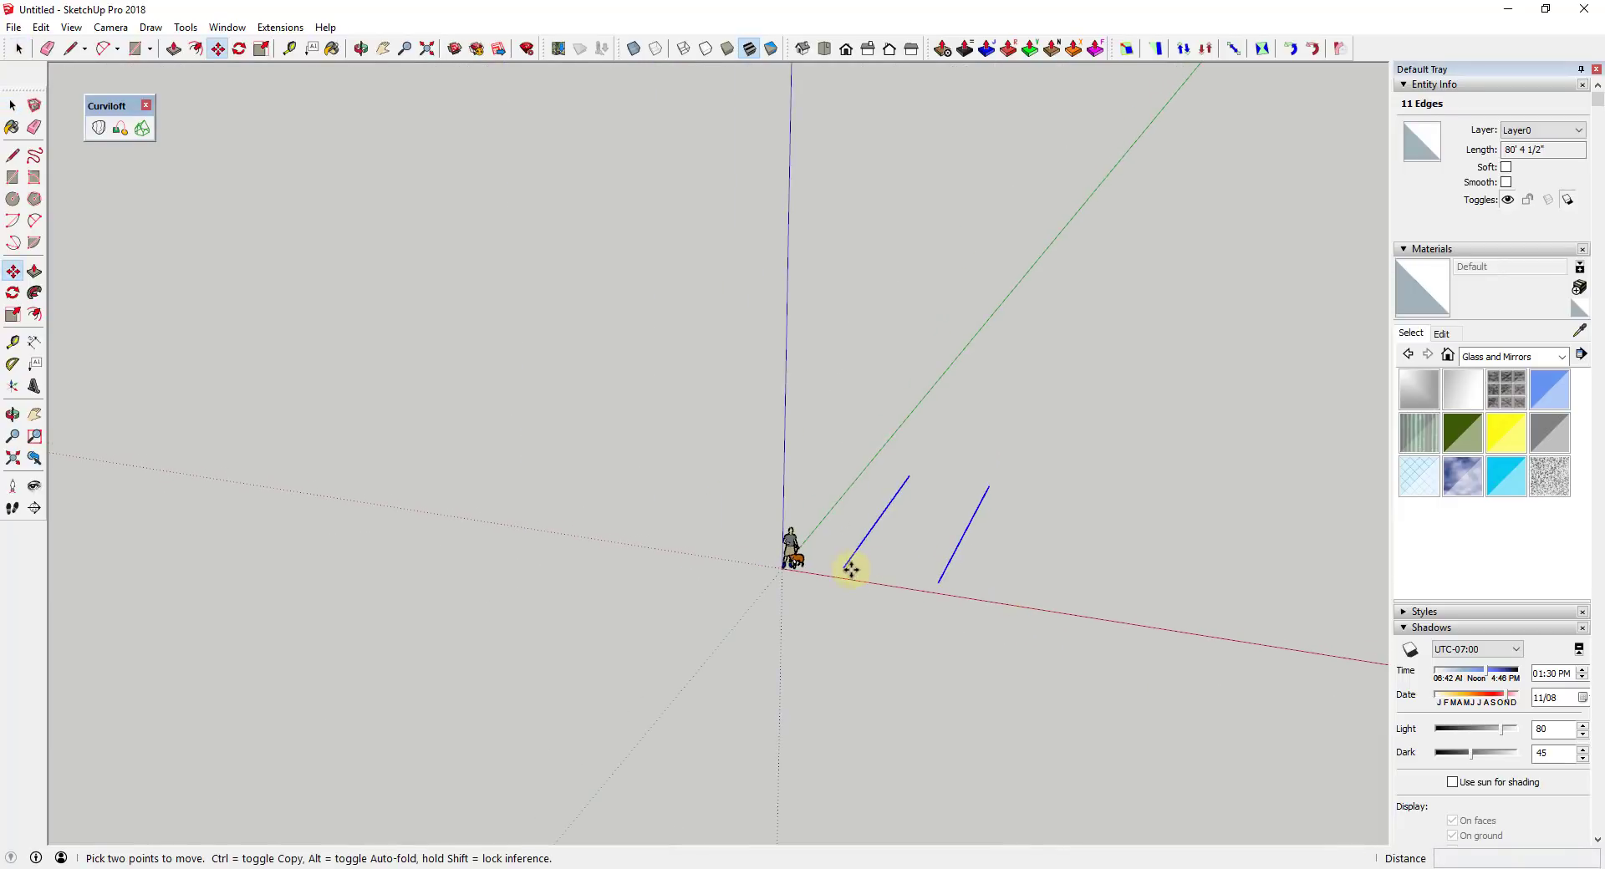
{"action": "left_click", "coordinate": [847, 566]}
{"action": "key", "text": "ctrl"}
{"action": "left_click", "coordinate": [1250, 641]}
{"action": "key", "text": "space"}
{"action": "scroll", "coordinate": [950, 555], "scroll_direction": "up", "scroll_amount": 4}
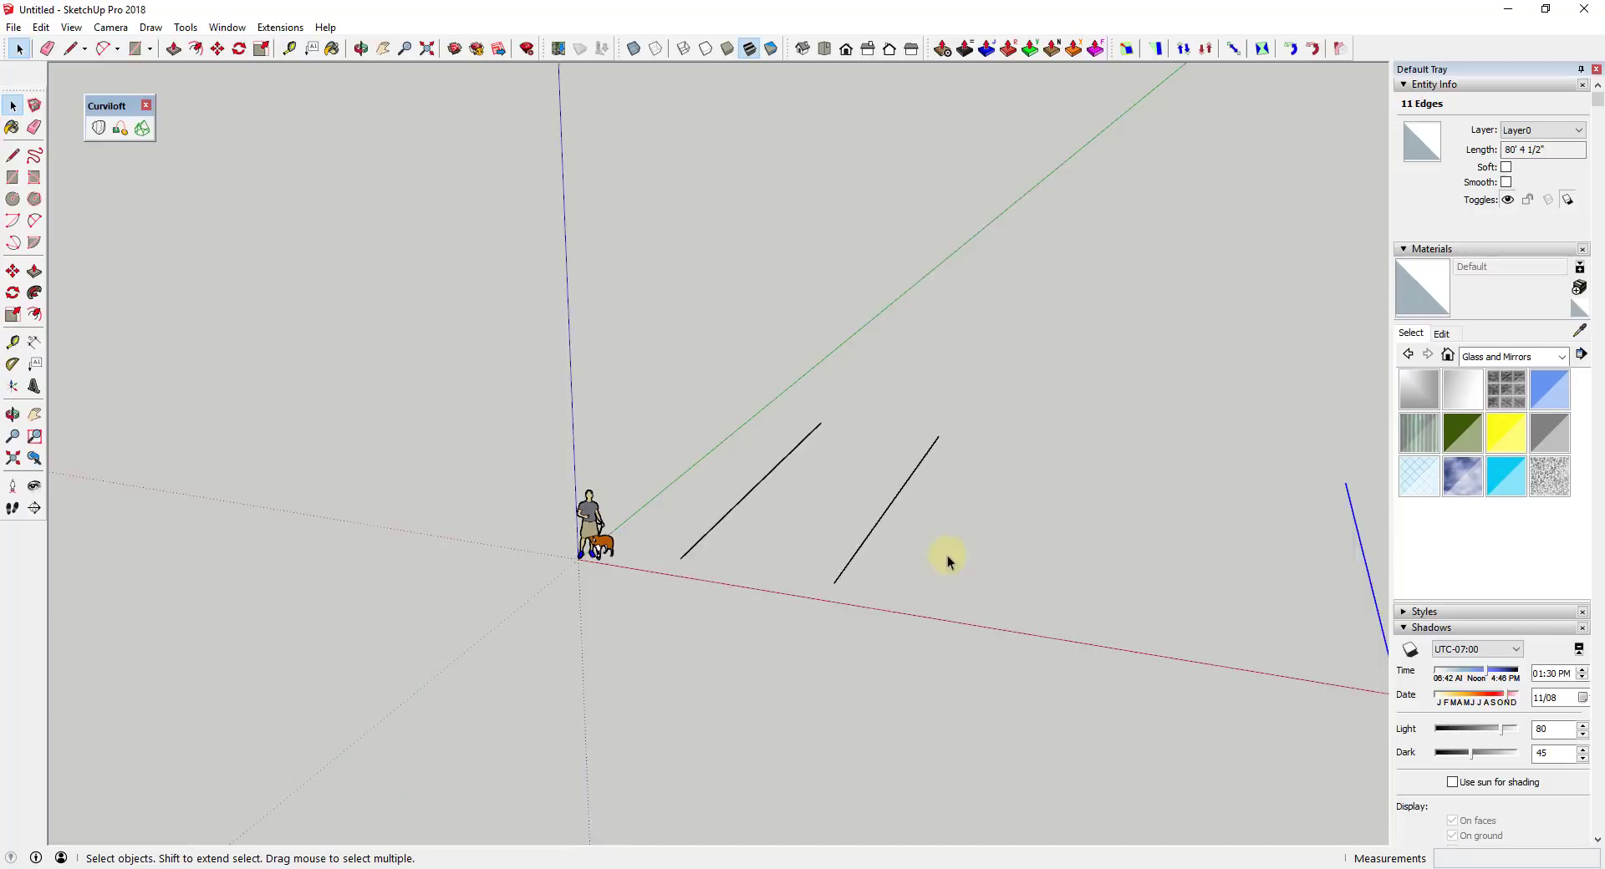
- Generate a Loft by Spline surface with 5 segments between the two original lines
{"action": "scroll", "coordinate": [769, 535], "scroll_direction": "up", "scroll_amount": 1}
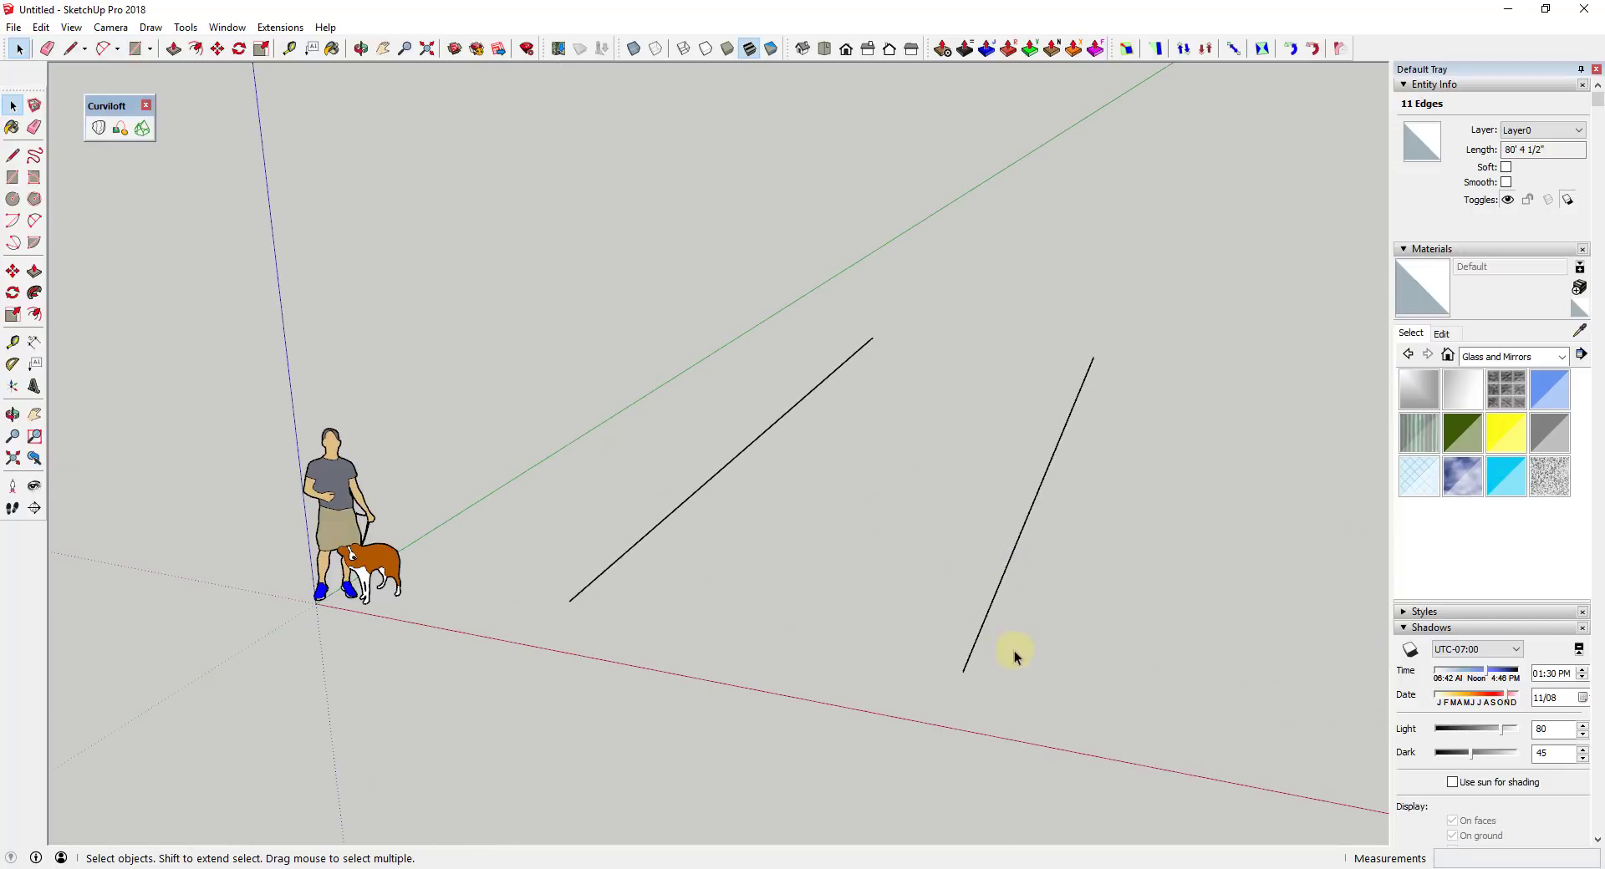
{"action": "left_click_drag", "start_coordinate": [540, 273], "coordinate": [1207, 752]}
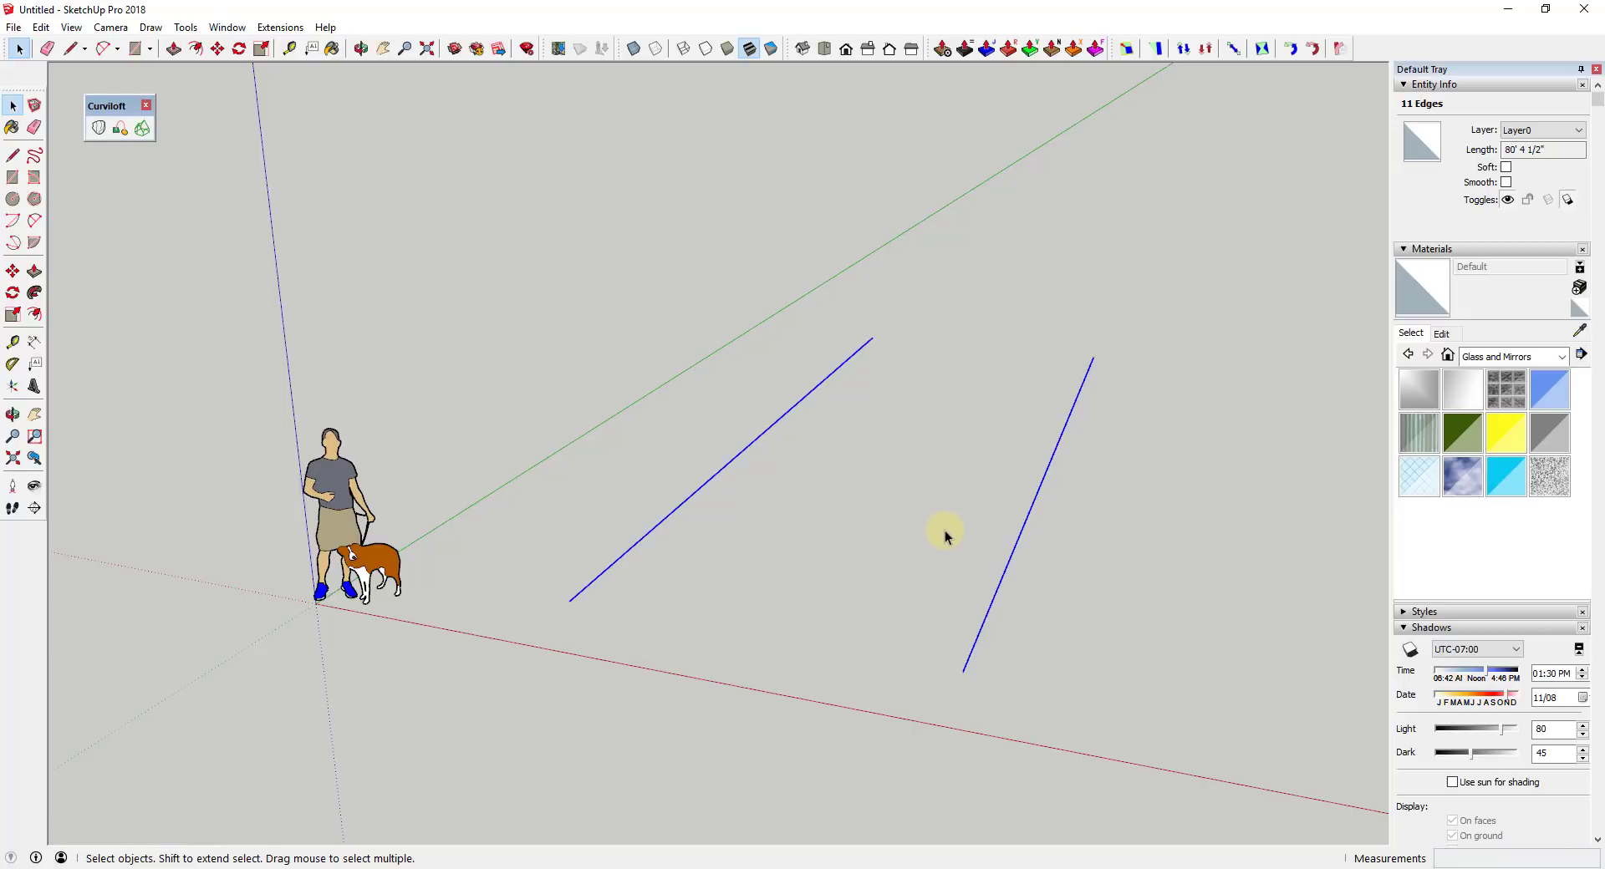
{"action": "middle_click_drag", "start_coordinate": [946, 531], "coordinate": [917, 530]}
{"action": "scroll", "coordinate": [916, 530], "scroll_direction": "down", "scroll_amount": 3}
{"action": "scroll", "coordinate": [856, 574], "scroll_direction": "up", "scroll_amount": 5}
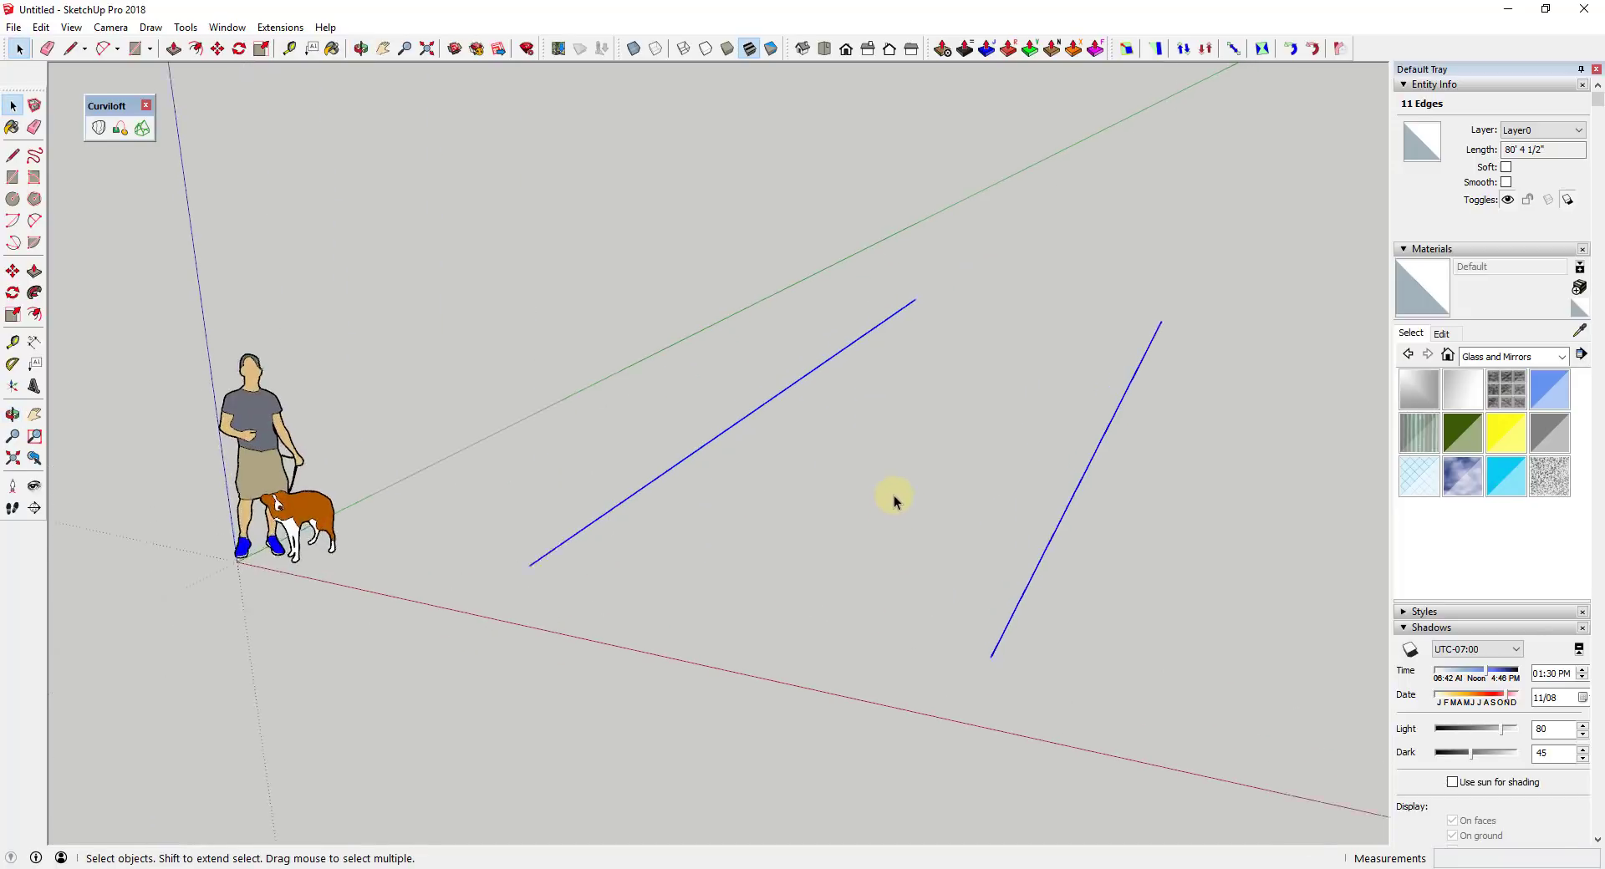
{"action": "scroll", "coordinate": [860, 445], "scroll_direction": "down", "scroll_amount": 3}
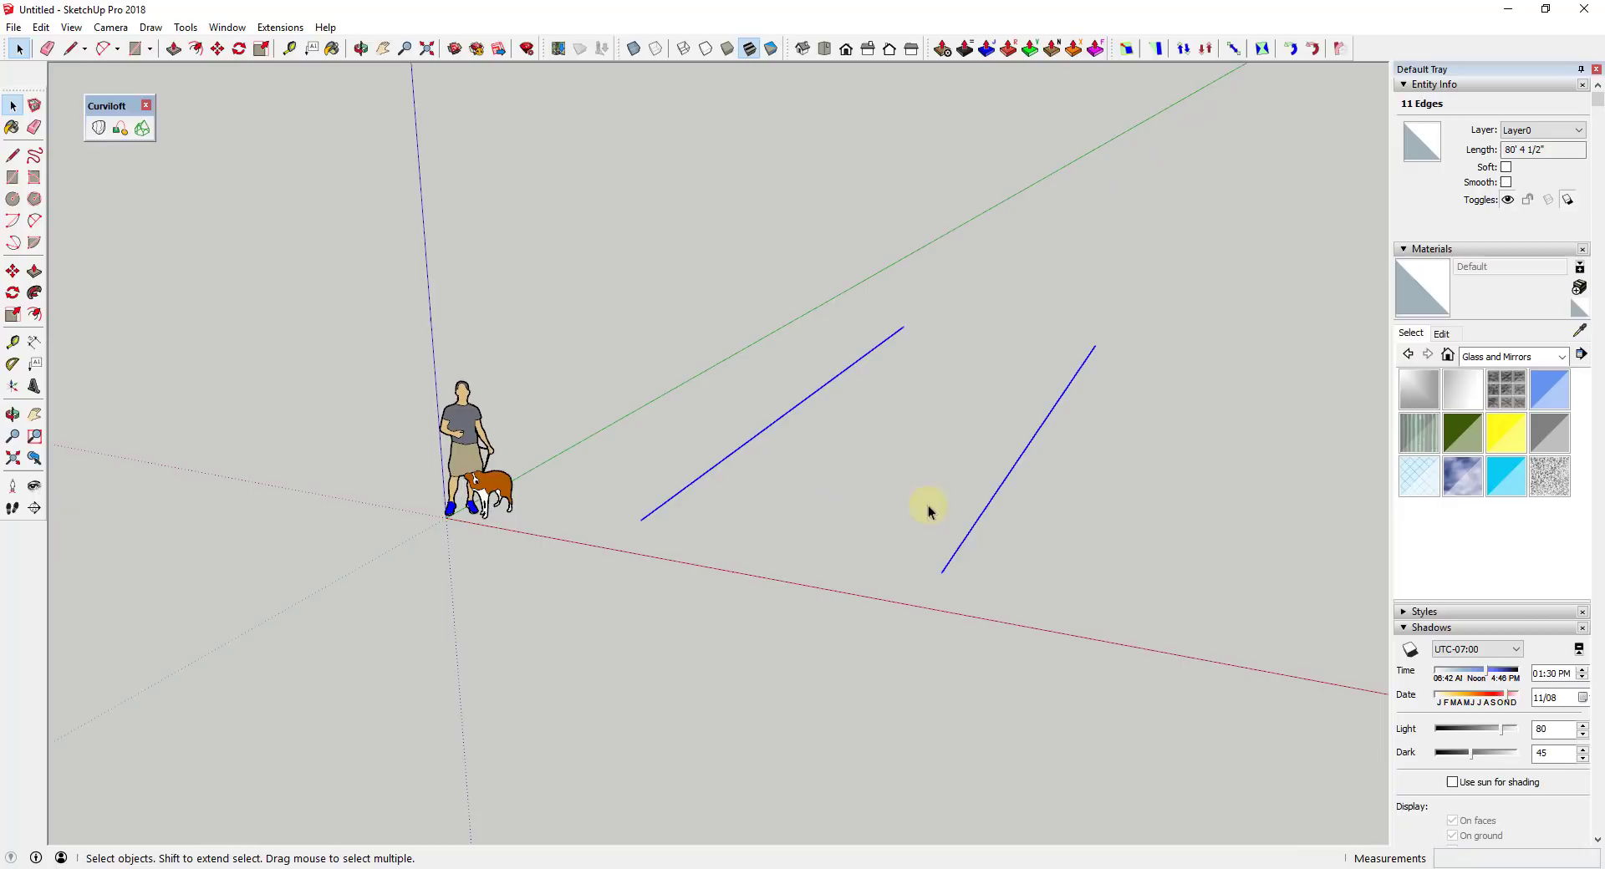
{"action": "left_click_drag", "start_coordinate": [604, 261], "coordinate": [1236, 637]}
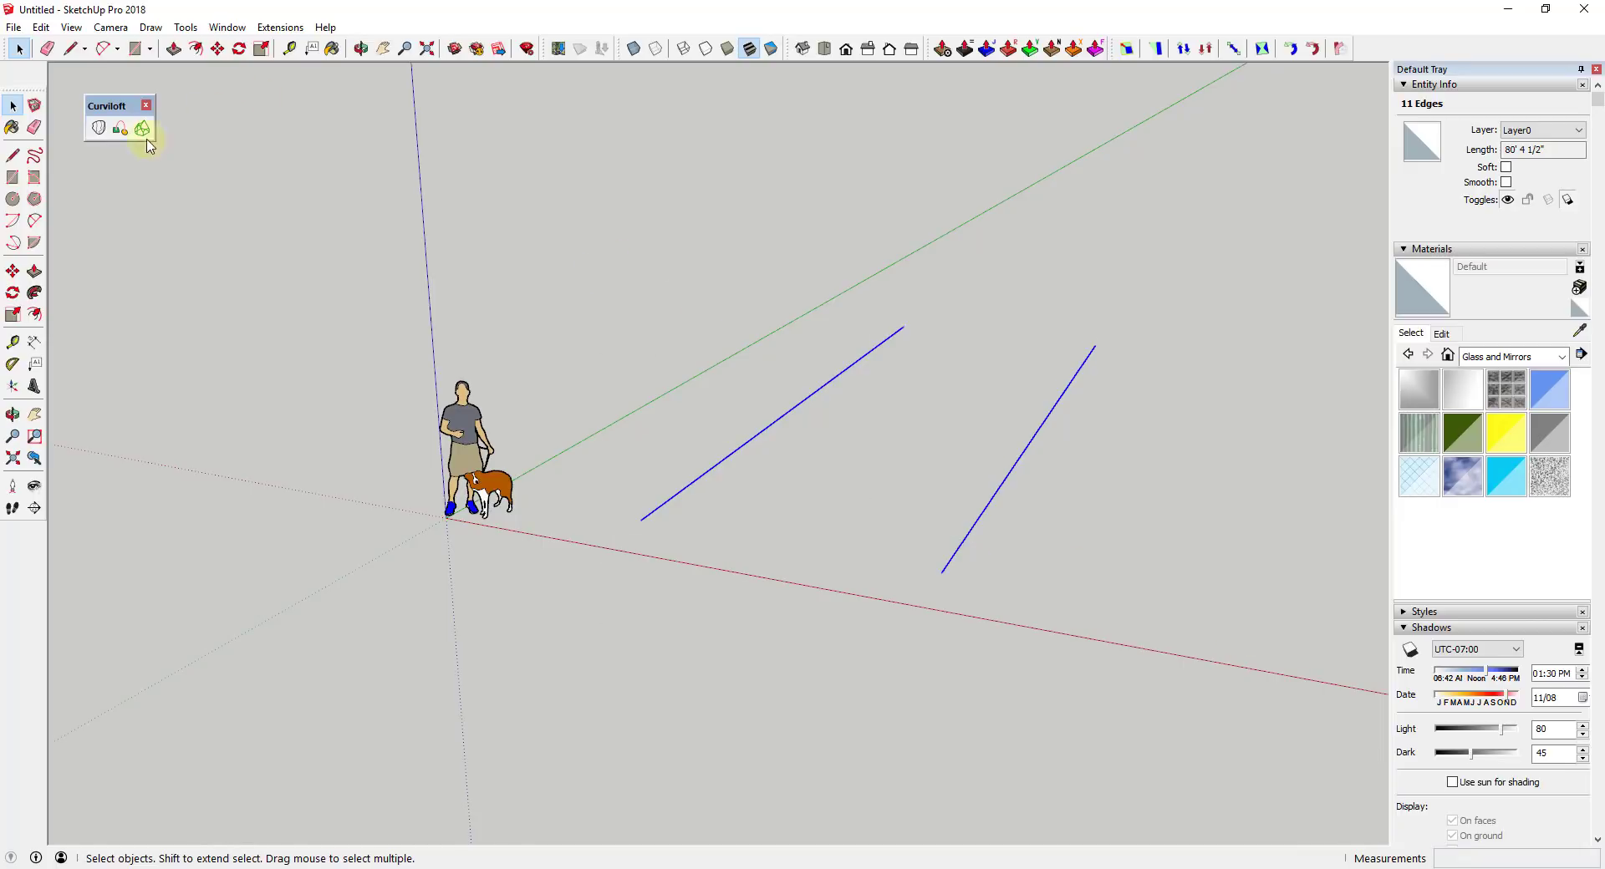
{"action": "left_click", "coordinate": [99, 128]}
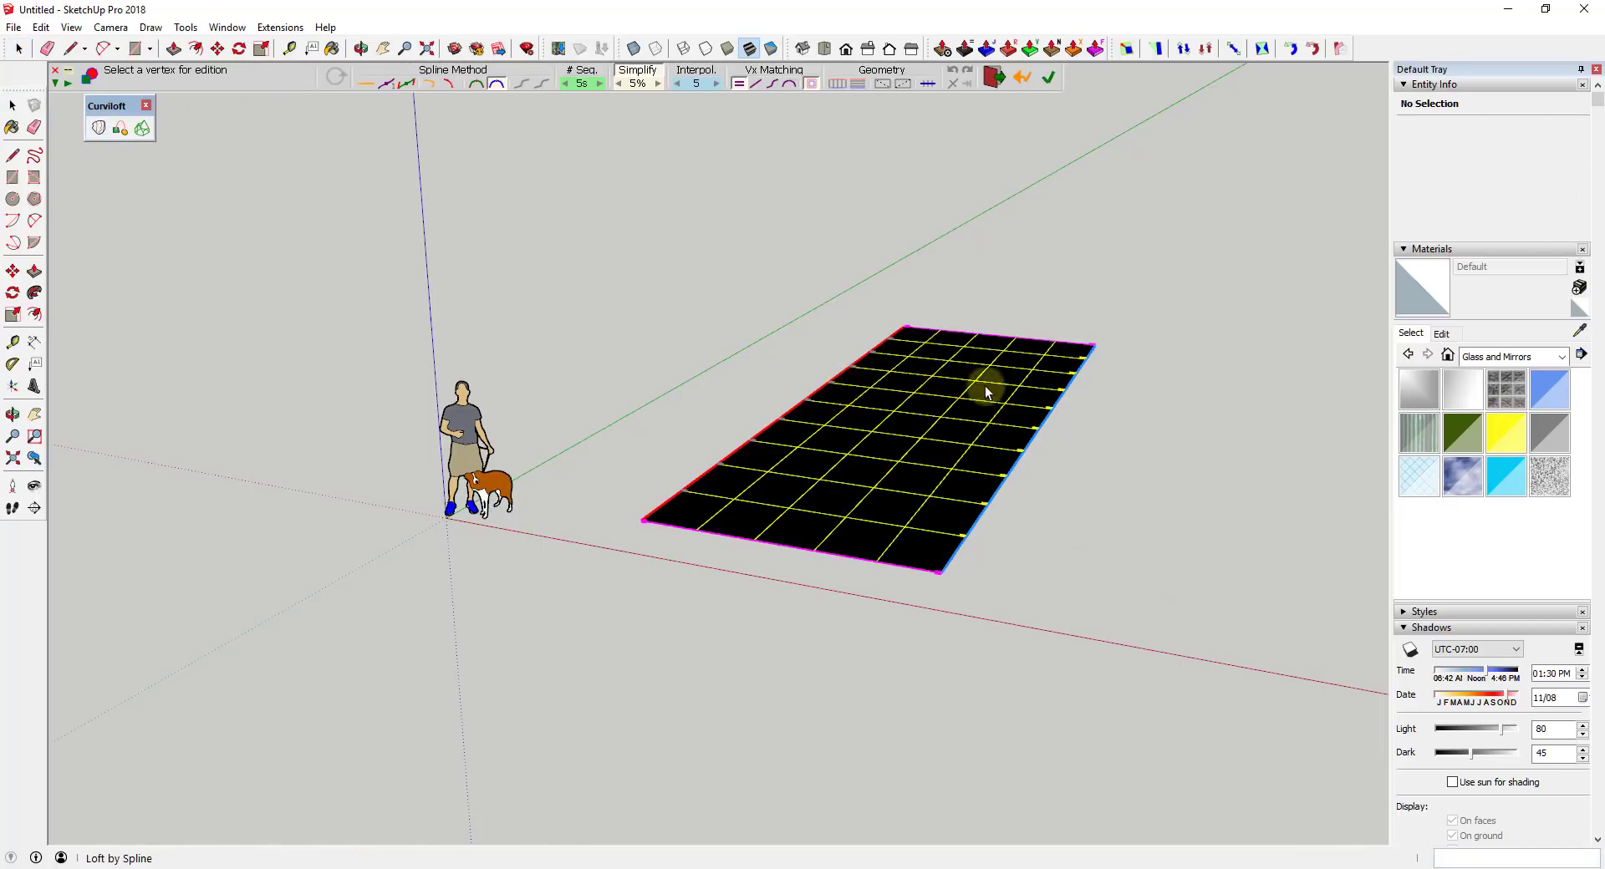
{"action": "middle_click_drag", "start_coordinate": [1166, 439], "coordinate": [1169, 456]}
{"action": "scroll", "coordinate": [1168, 457], "scroll_direction": "up", "scroll_amount": 3}
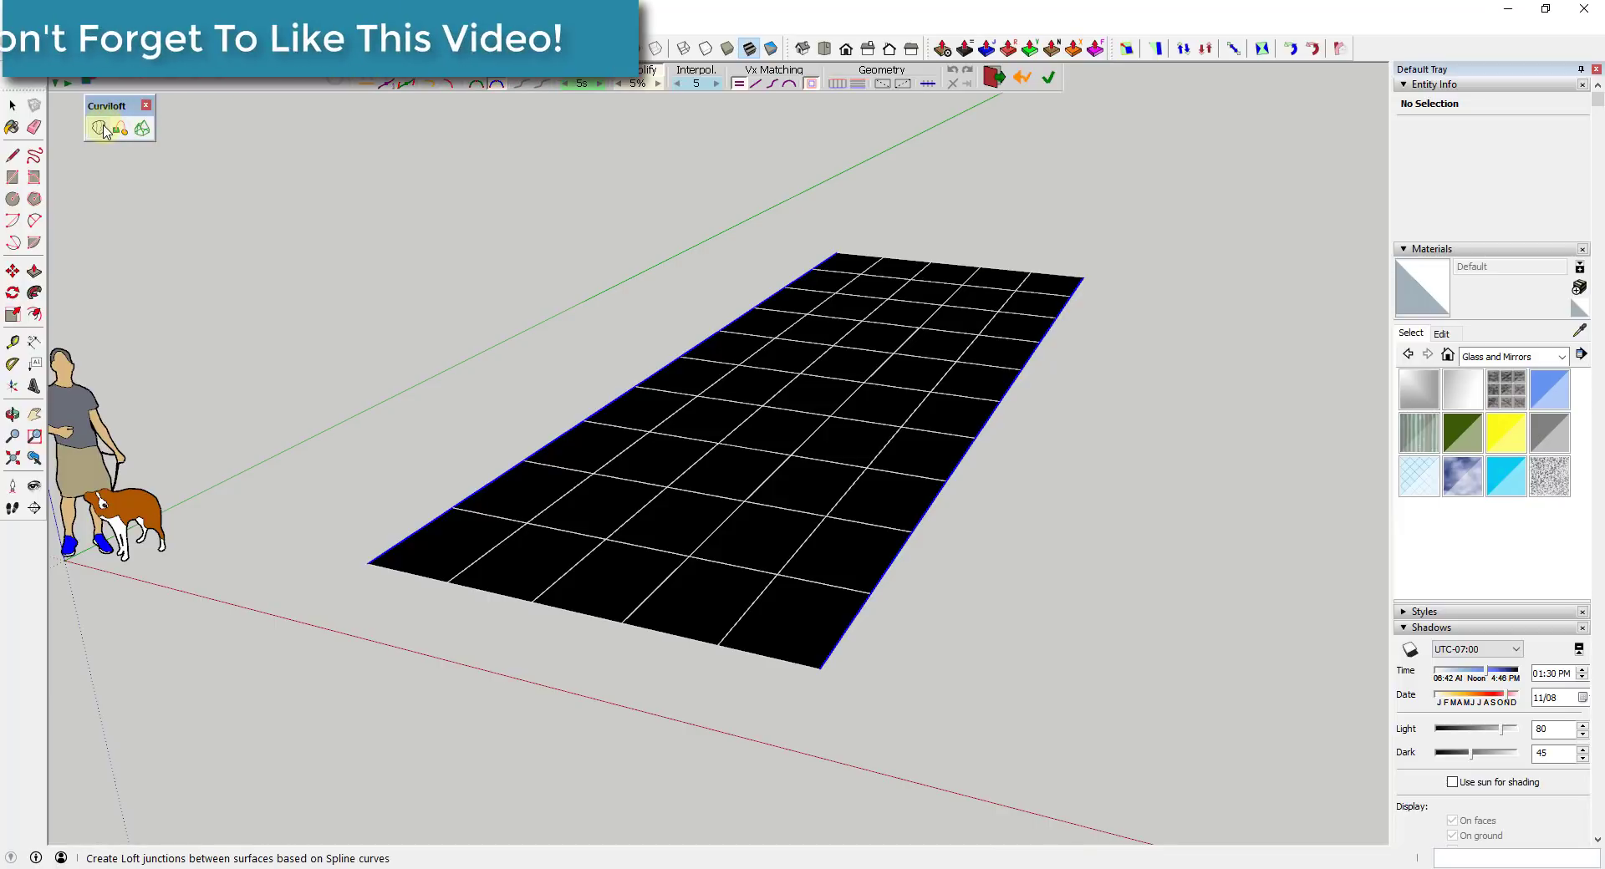
{"action": "left_click", "coordinate": [953, 549]}
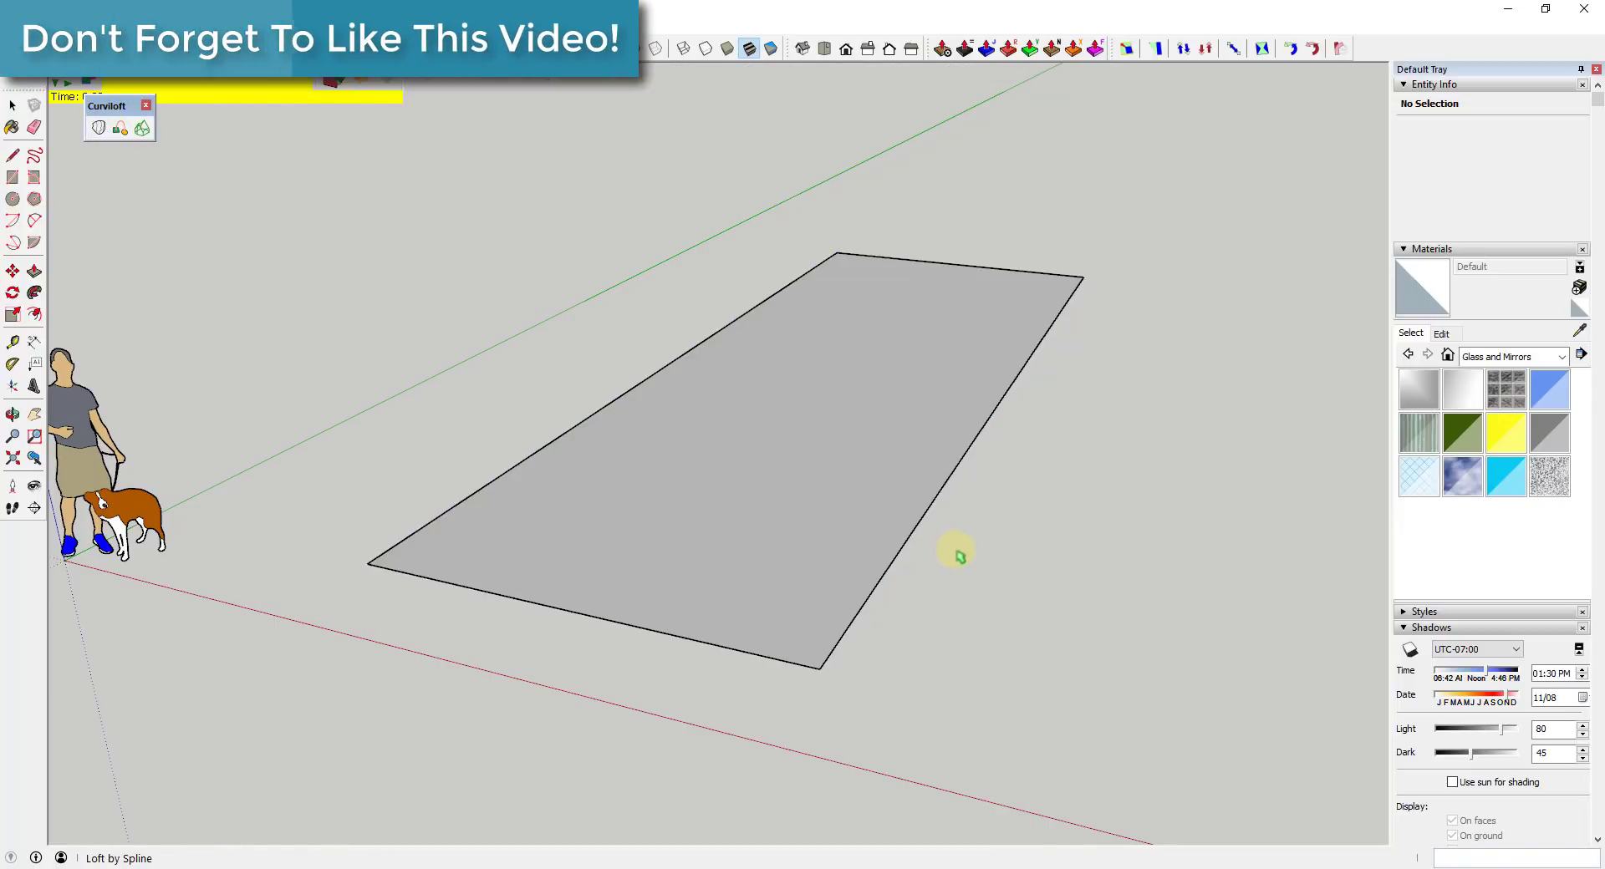
- Select the generated loft surface
{"action": "middle_click_drag", "start_coordinate": [956, 548], "coordinate": [798, 425]}
{"action": "key", "text": "space"}
{"action": "left_click", "coordinate": [809, 469]}
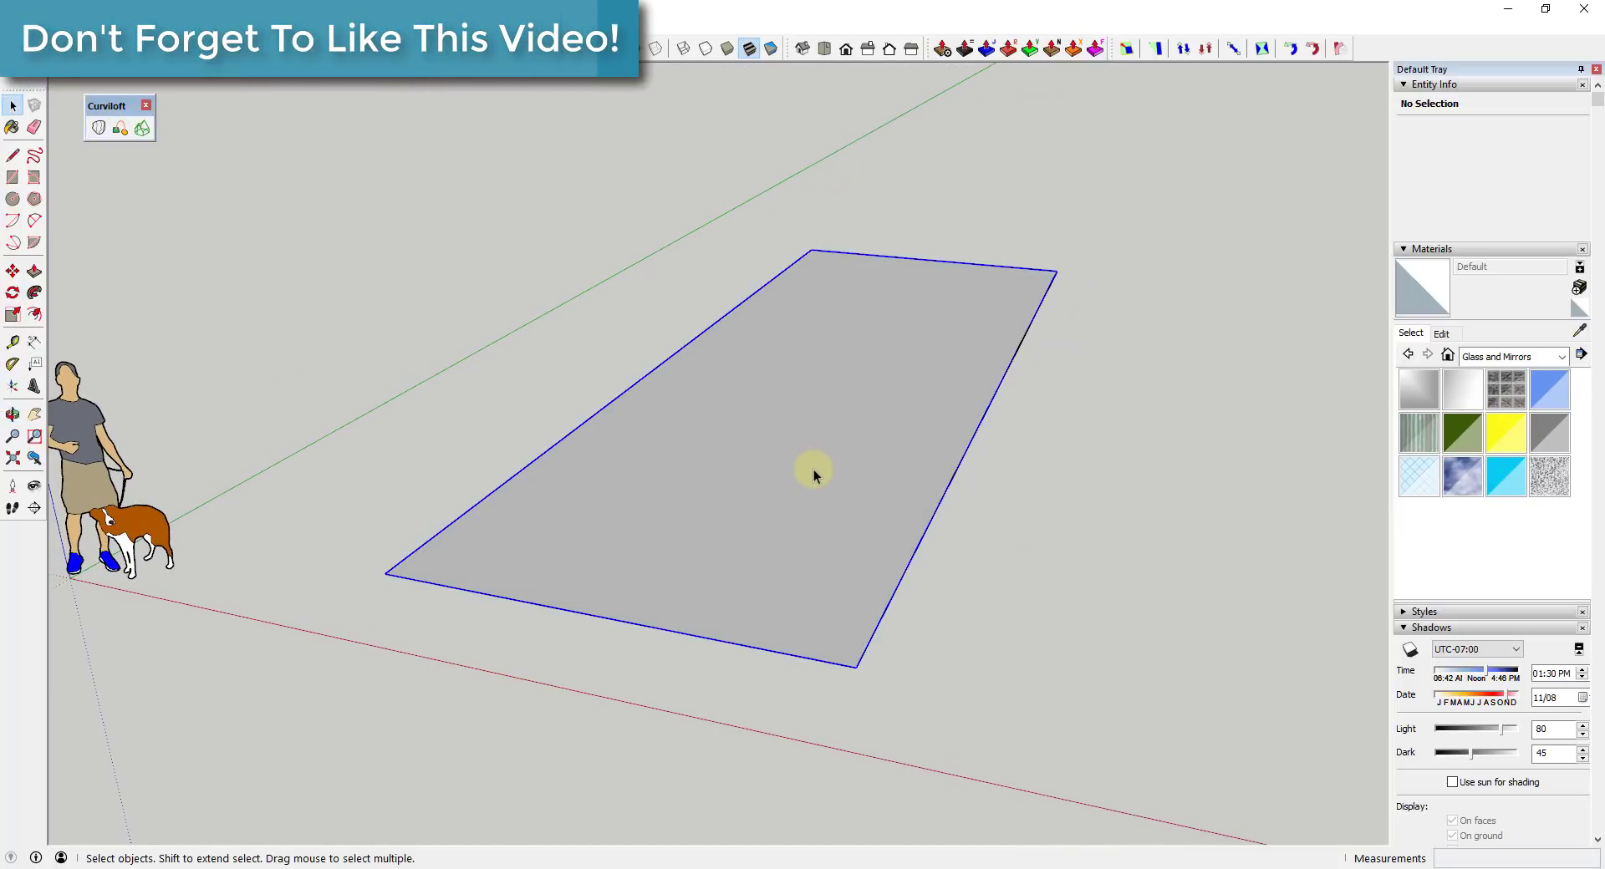
- Toggle the display of hidden geometry on, off and on again to expose the loft surface's subdivision lines
{"action": "left_click", "coordinate": [69, 26]}
{"action": "left_click", "coordinate": [124, 89]}
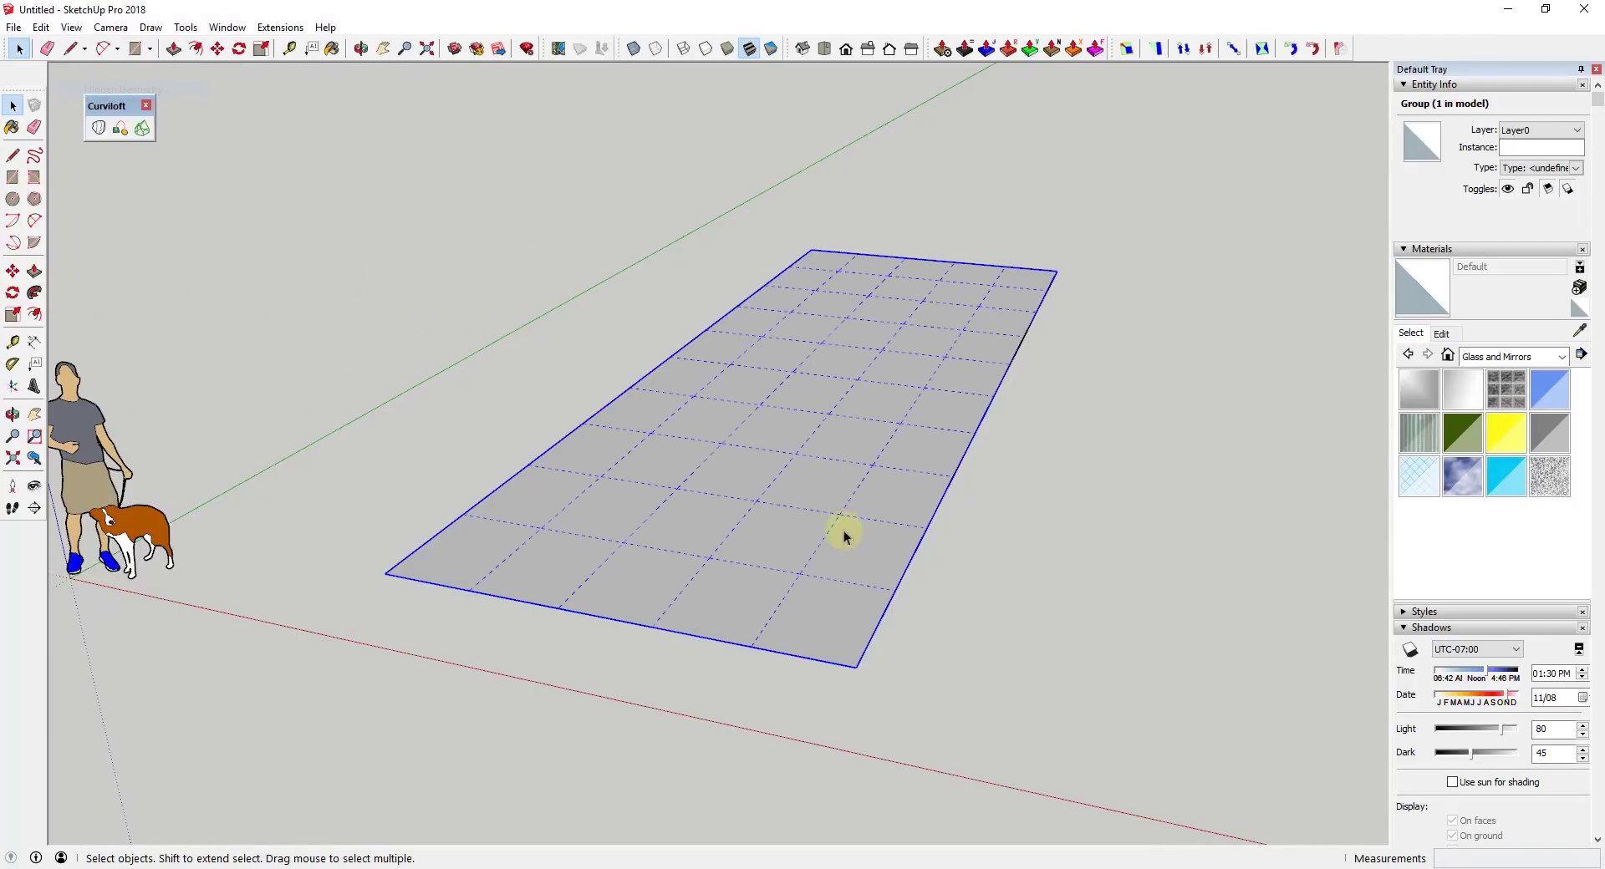
{"action": "left_click", "coordinate": [72, 27]}
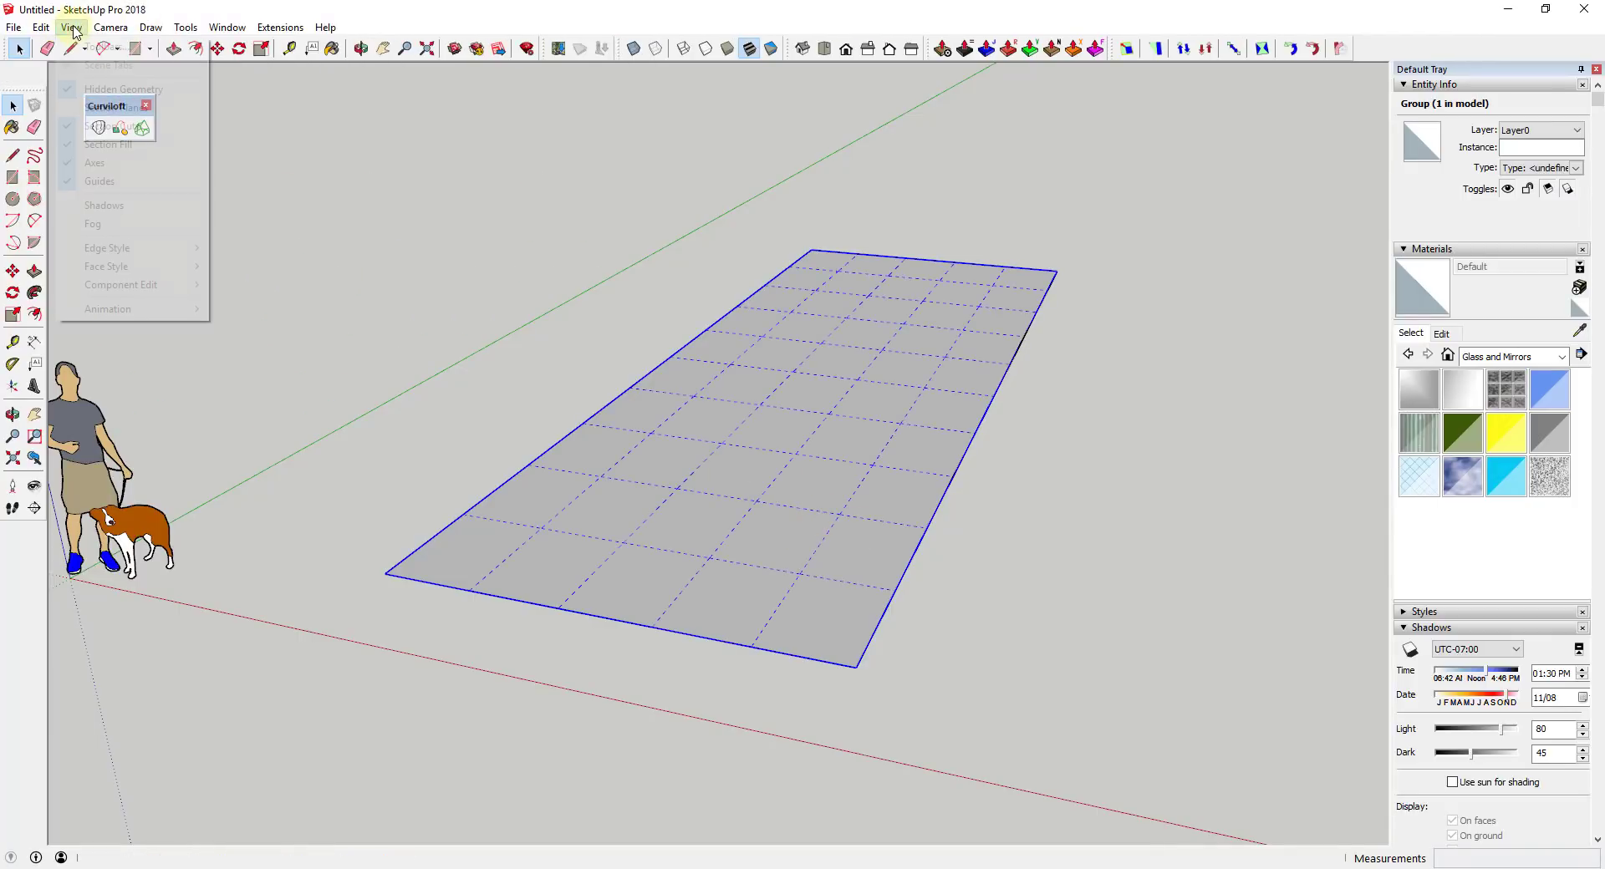
{"action": "left_click", "coordinate": [124, 89]}
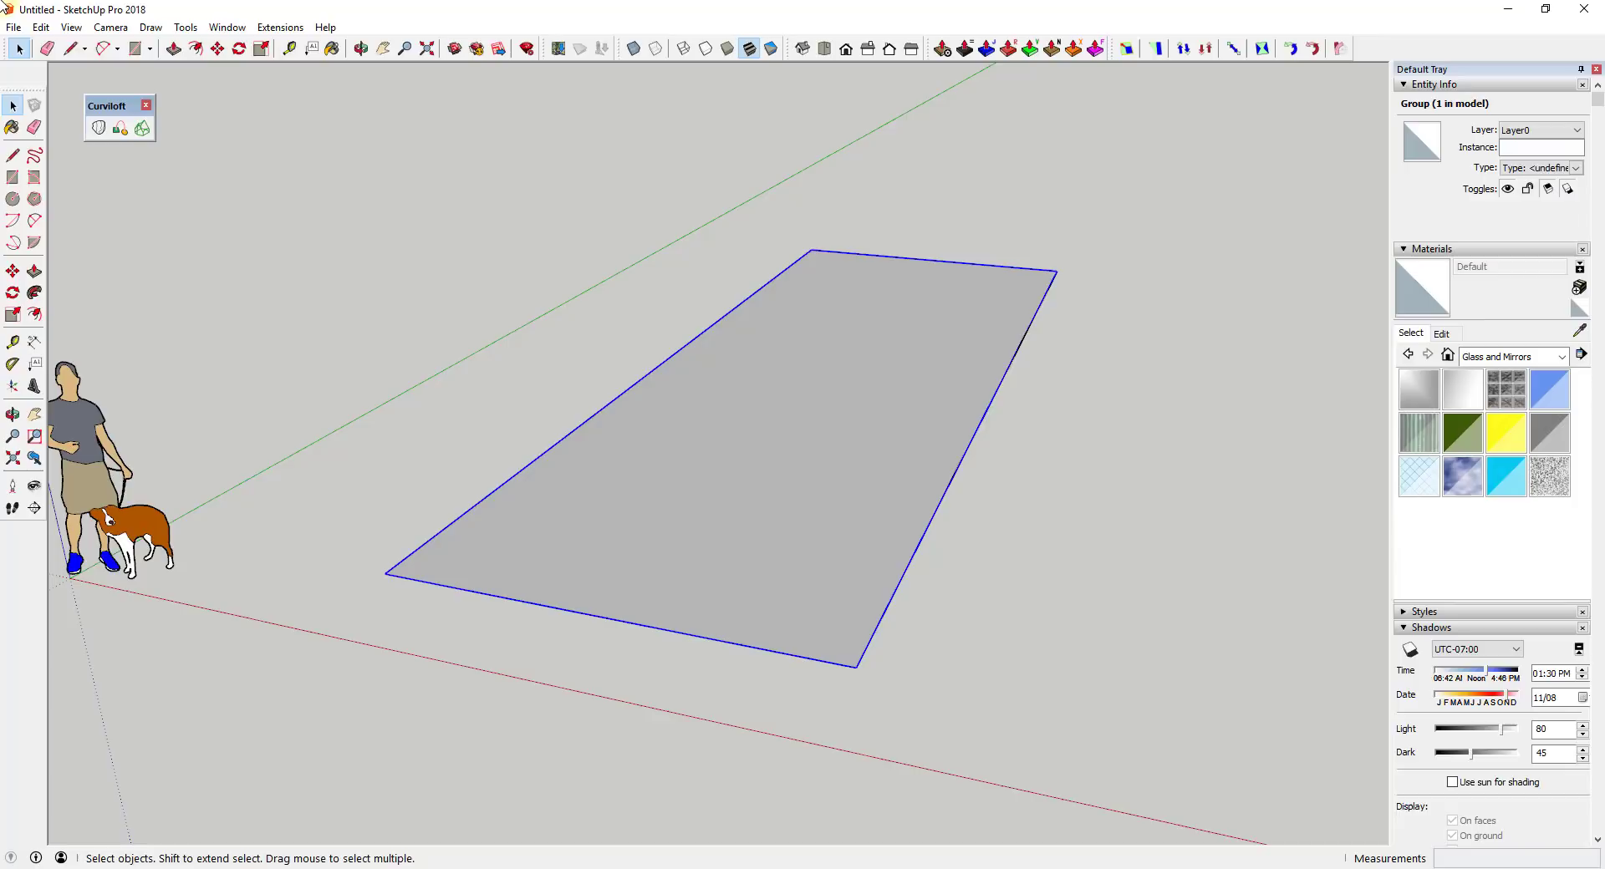
{"action": "left_click", "coordinate": [72, 27]}
{"action": "left_click", "coordinate": [124, 88]}
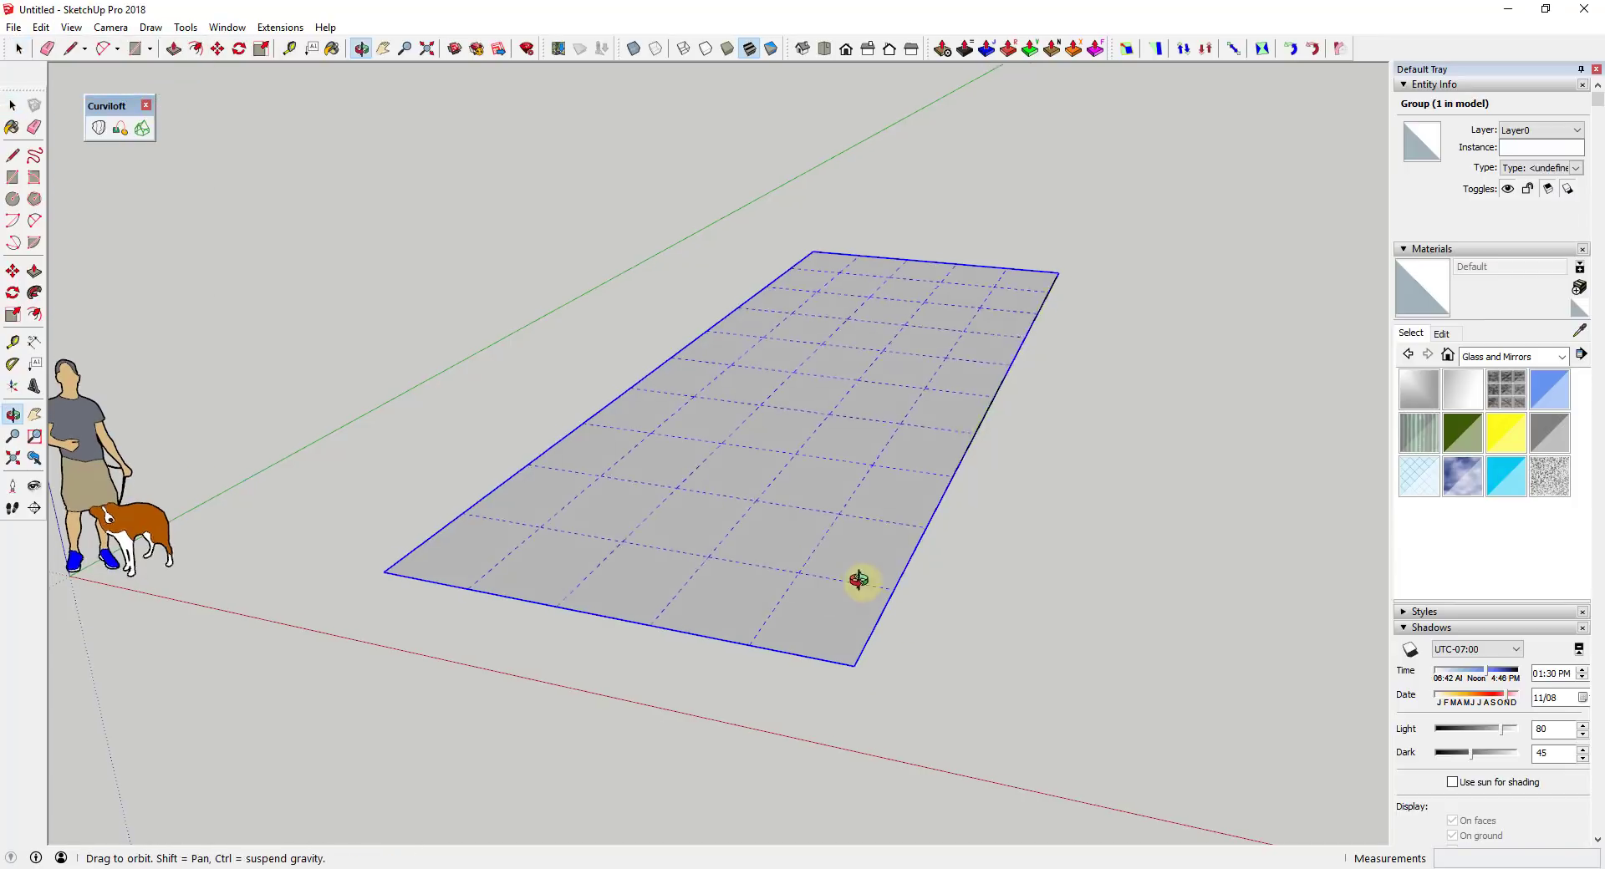
- Open the loft group for editing and select all of its faces and edges, including the hidden subdivision lines
{"action": "middle_click_drag", "start_coordinate": [860, 580], "coordinate": [849, 559]}
{"action": "double_click", "coordinate": [860, 511]}
{"action": "scroll", "coordinate": [838, 478], "scroll_direction": "down", "scroll_amount": 3}
{"action": "left_click_drag", "start_coordinate": [509, 289], "coordinate": [1036, 647]}
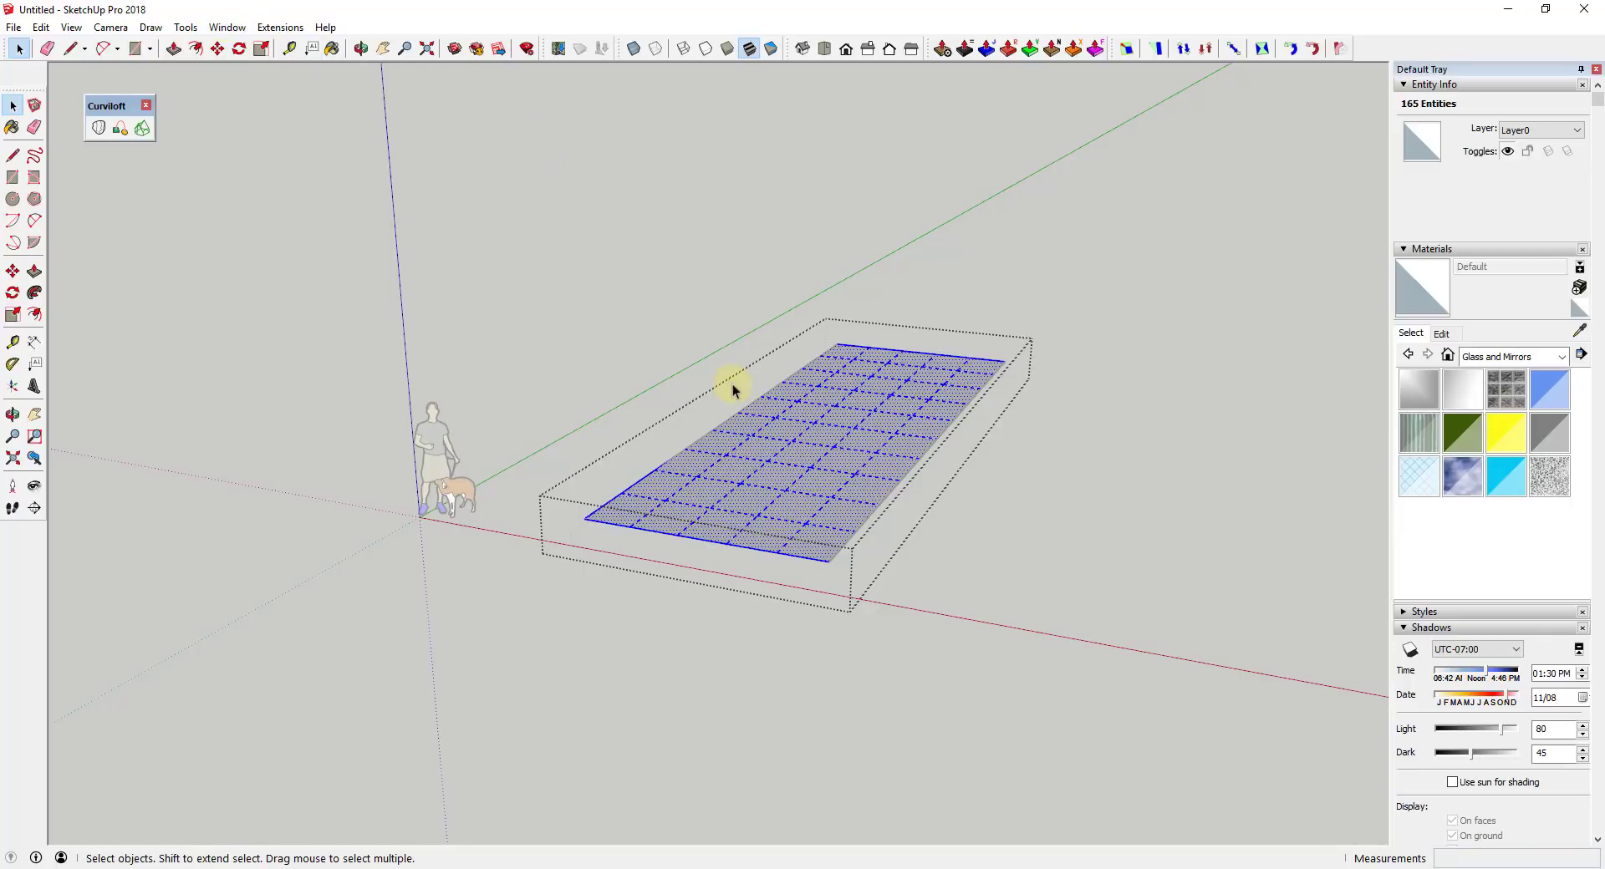
{"action": "scroll", "coordinate": [846, 450], "scroll_direction": "up", "scroll_amount": 2}
{"action": "scroll", "coordinate": [819, 470], "scroll_direction": "up", "scroll_amount": 2}
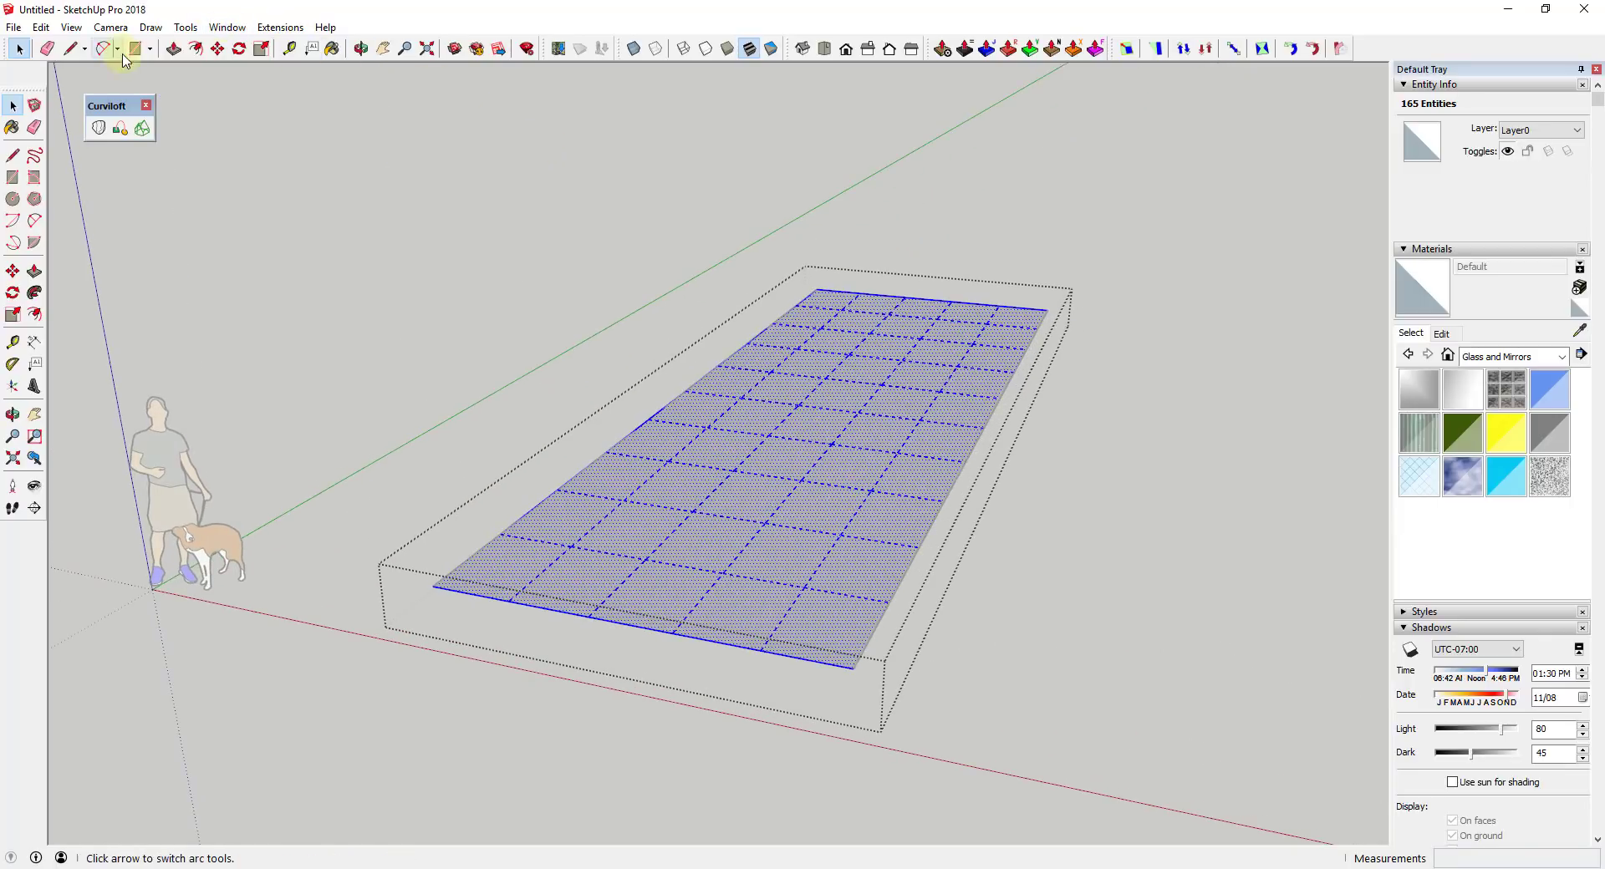
- Turn off hidden geometry and select the whole surface inside the group again for comparison
{"action": "left_click", "coordinate": [70, 27]}
{"action": "left_click", "coordinate": [97, 88]}
{"action": "left_click", "coordinate": [1013, 538]}
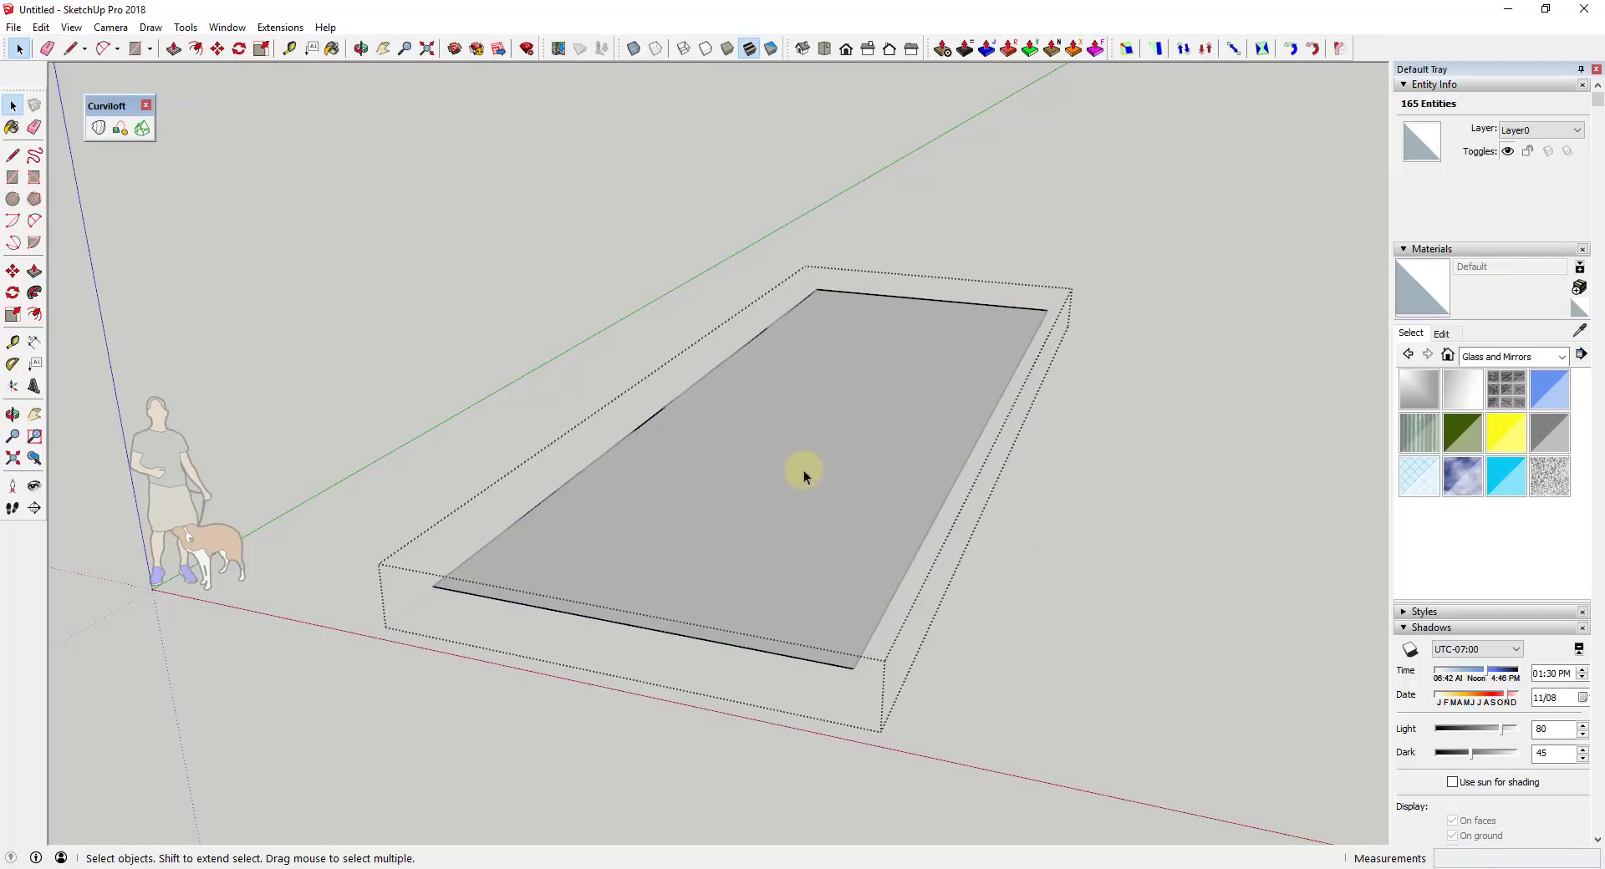
{"action": "left_click", "coordinate": [804, 469]}
{"action": "left_click_drag", "start_coordinate": [404, 194], "coordinate": [1277, 716]}
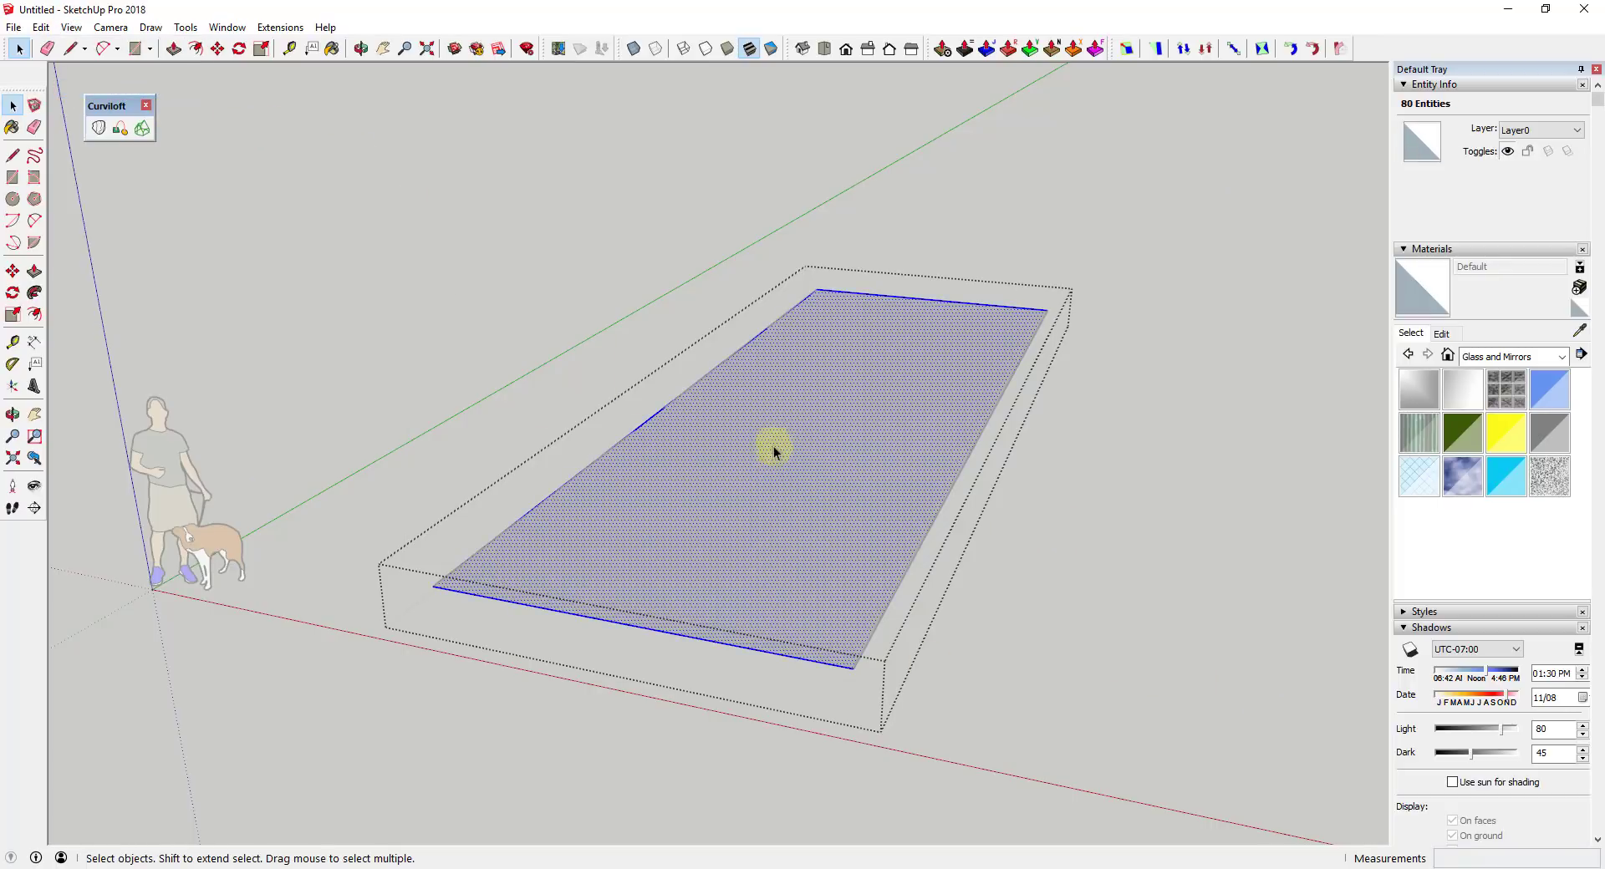
- Turn hidden geometry back on and select every face and edge inside the group
{"action": "left_click", "coordinate": [70, 28]}
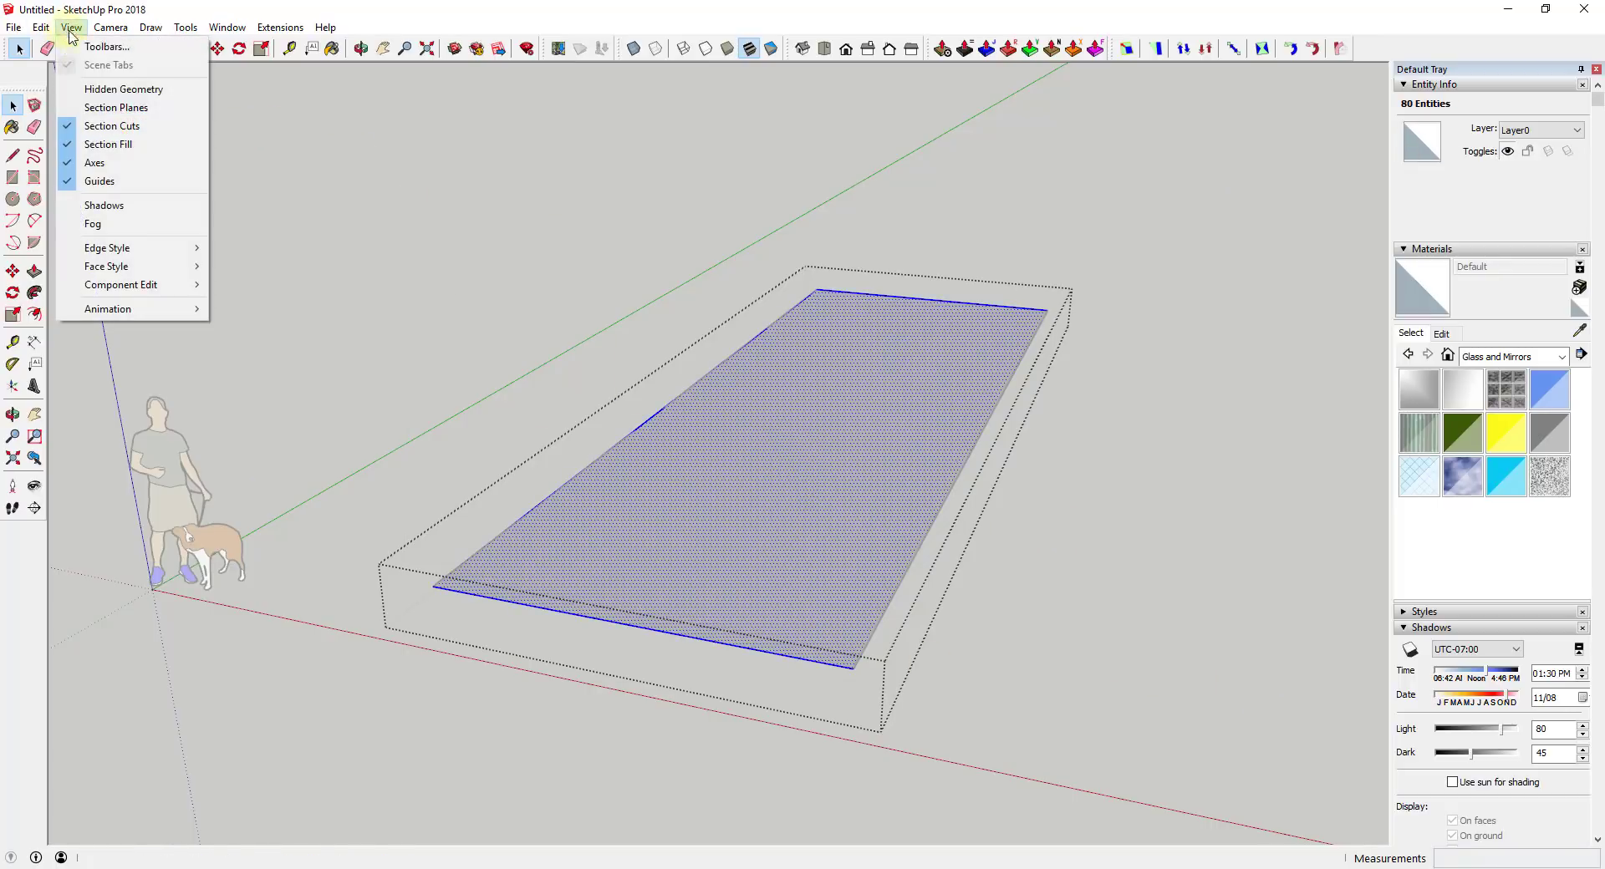
{"action": "left_click", "coordinate": [117, 88]}
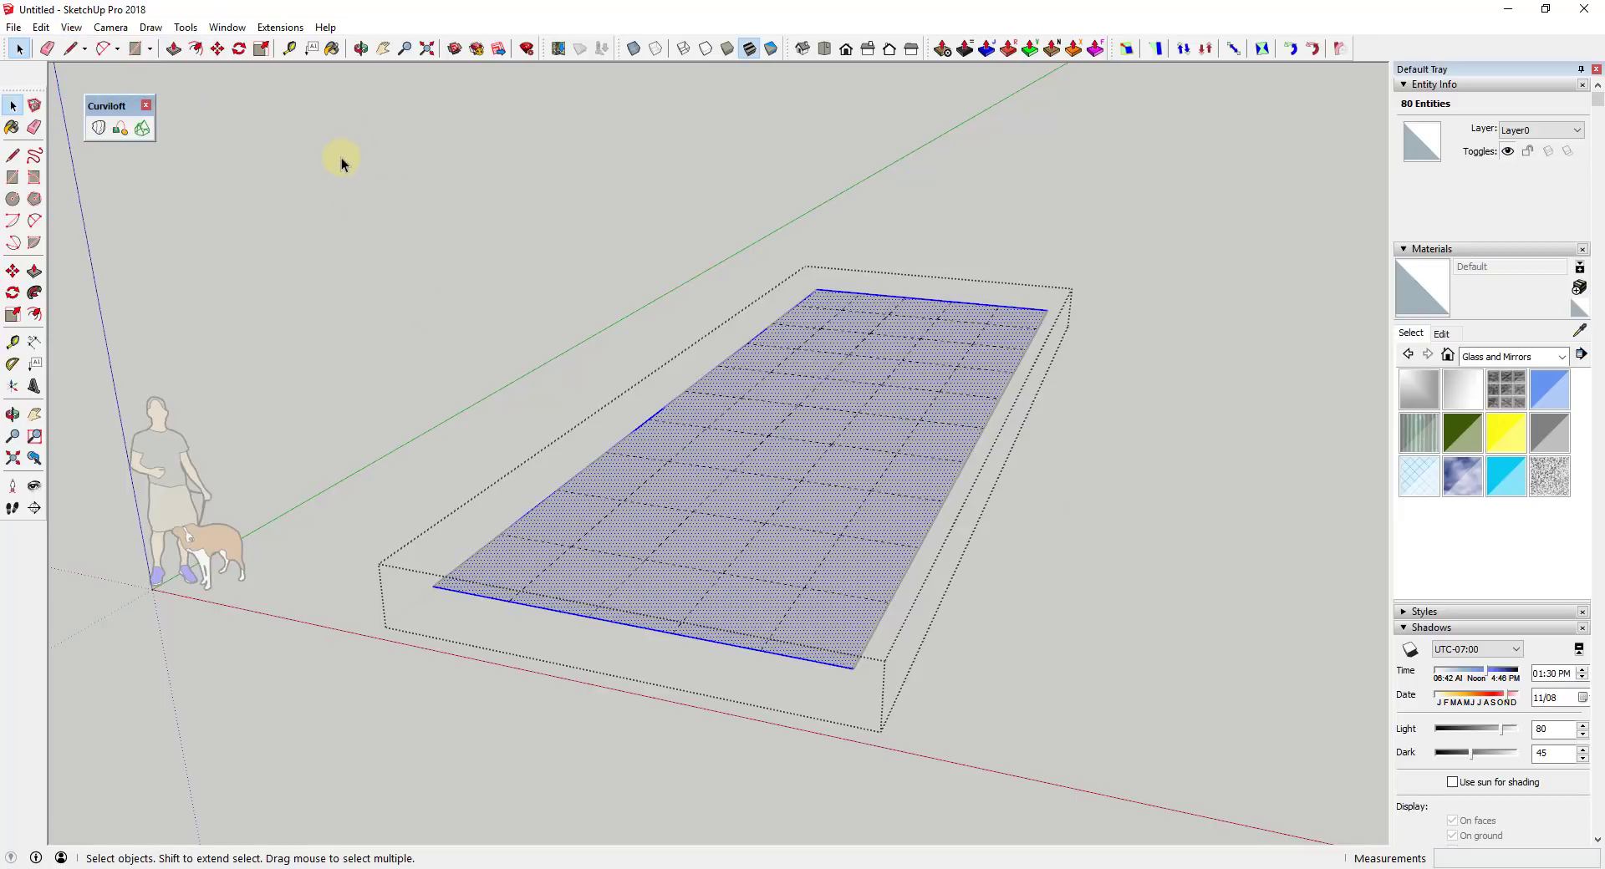
{"action": "left_click_drag", "start_coordinate": [341, 158], "coordinate": [1131, 707]}
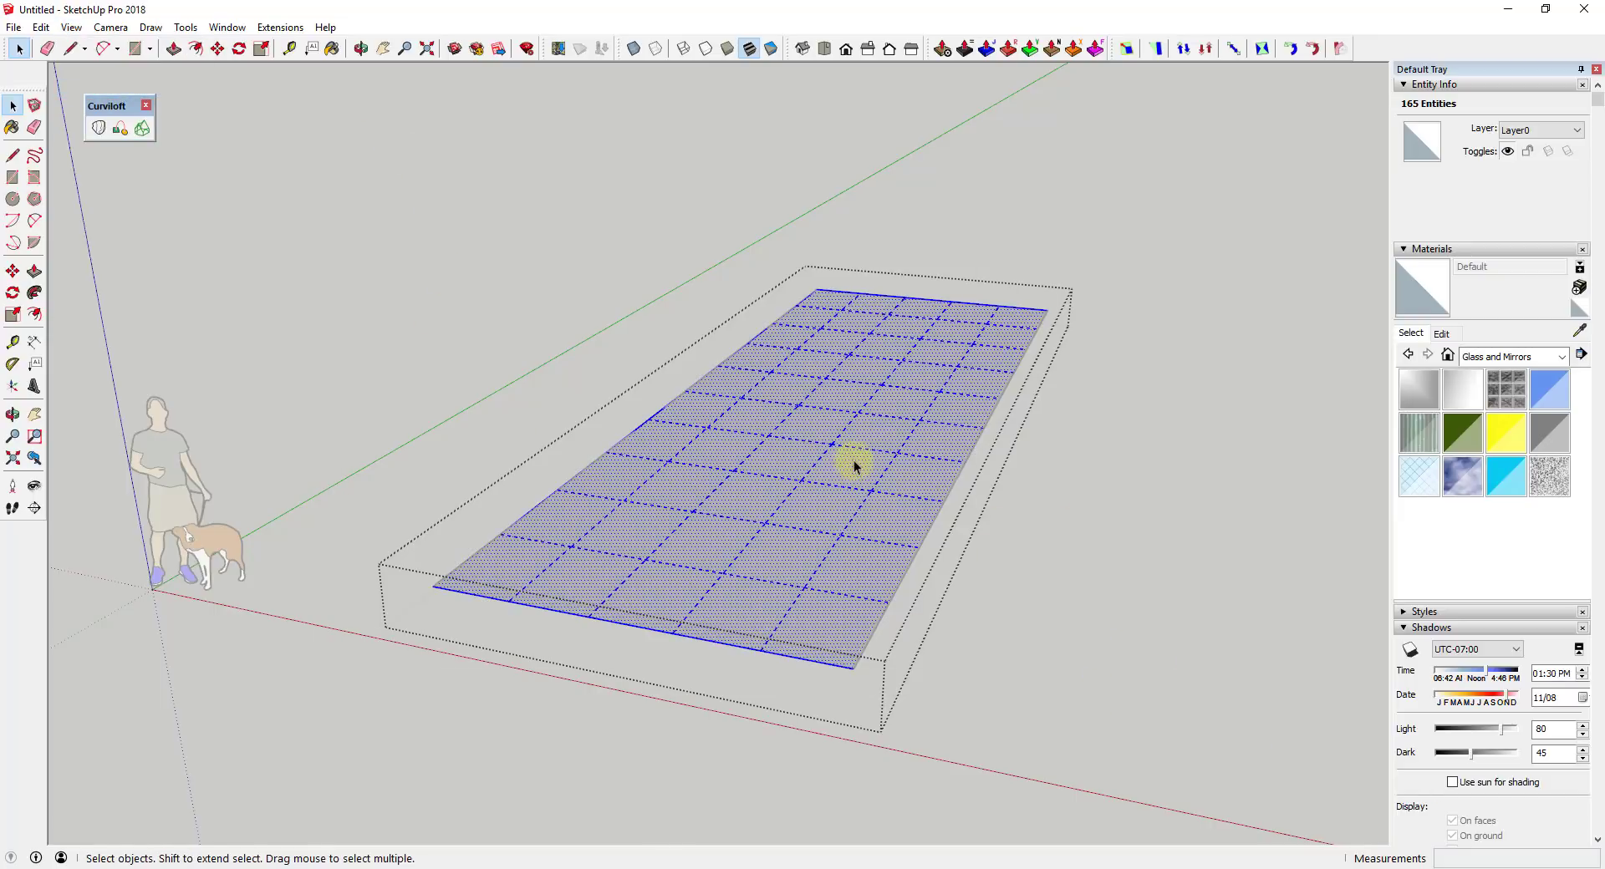
- Run Multiple Offsets on the selected faces with the Constant method, number 1, distance 3, direction Inside, without deleting faces
{"action": "left_click", "coordinate": [276, 28]}
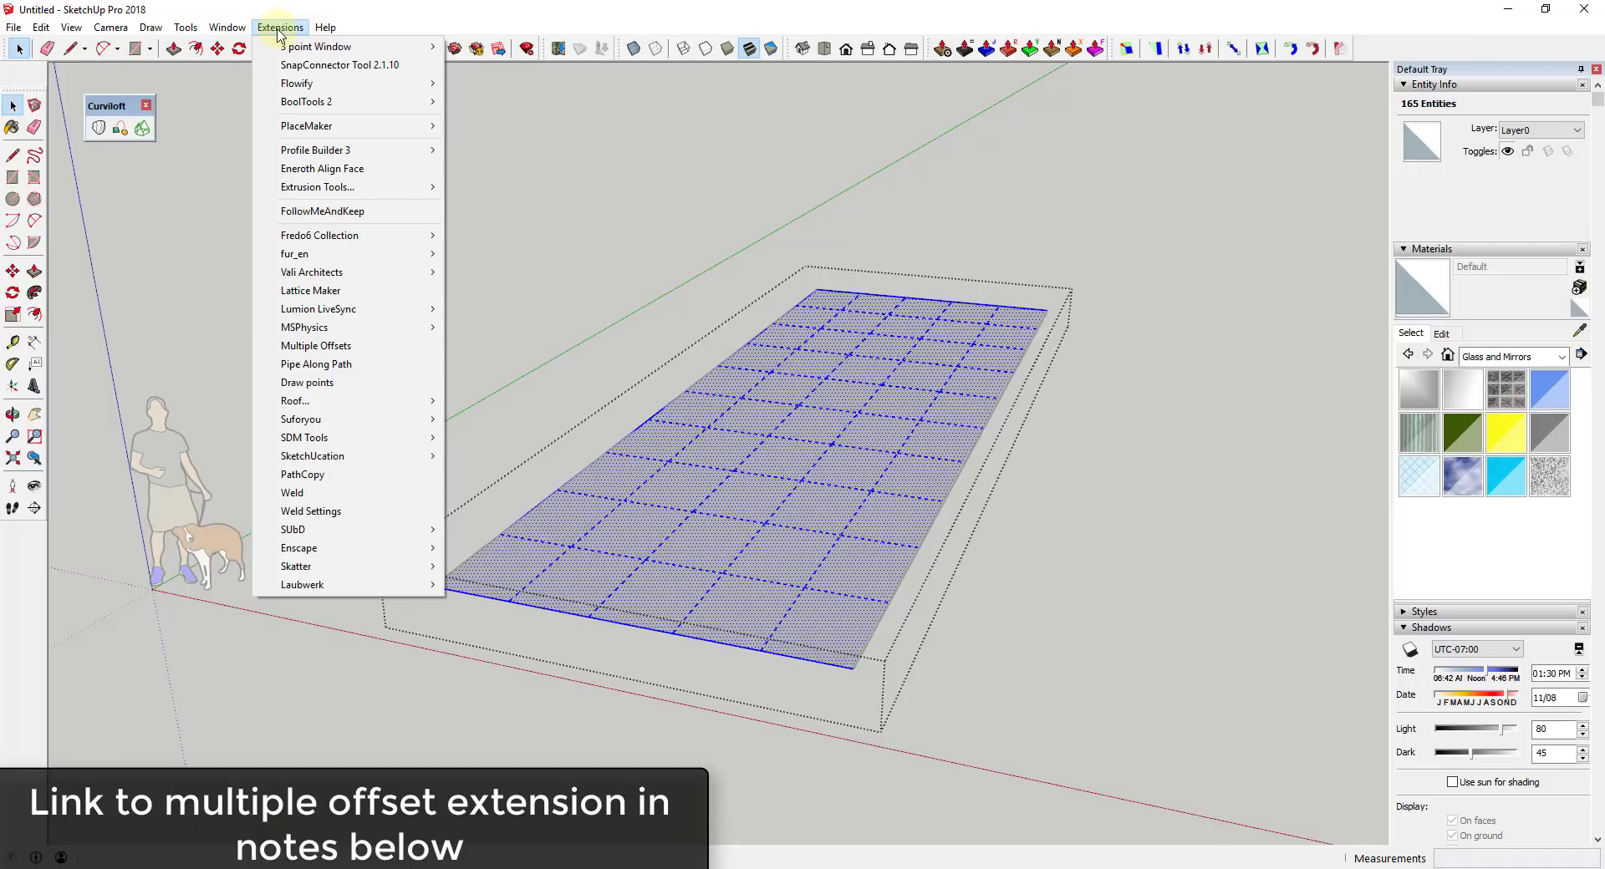
{"action": "left_click", "coordinate": [373, 348]}
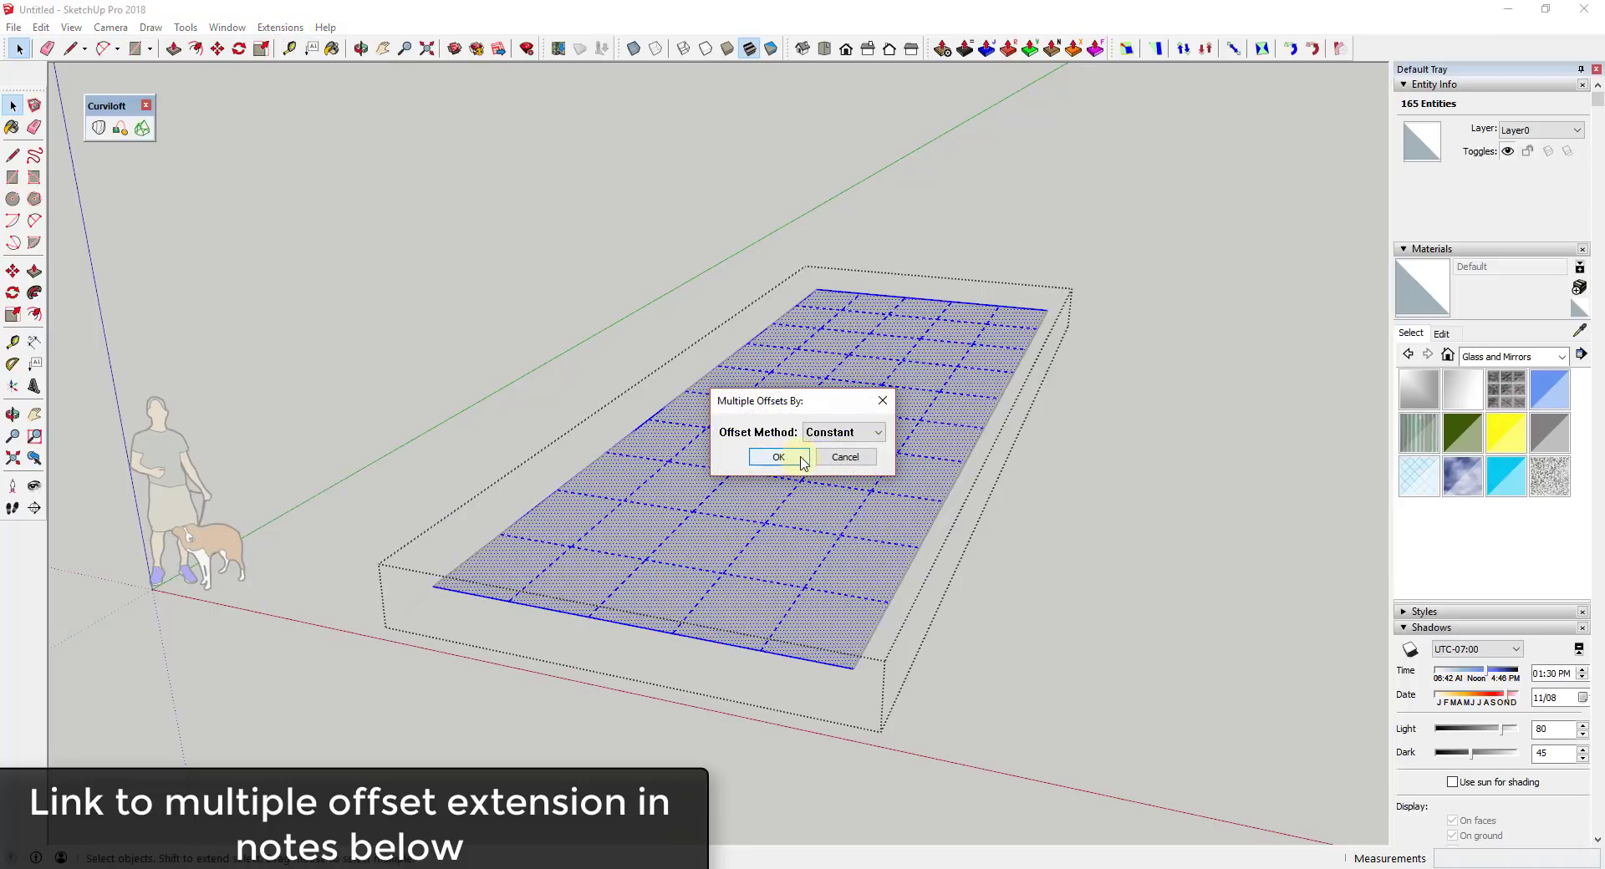
{"action": "left_click", "coordinate": [798, 457]}
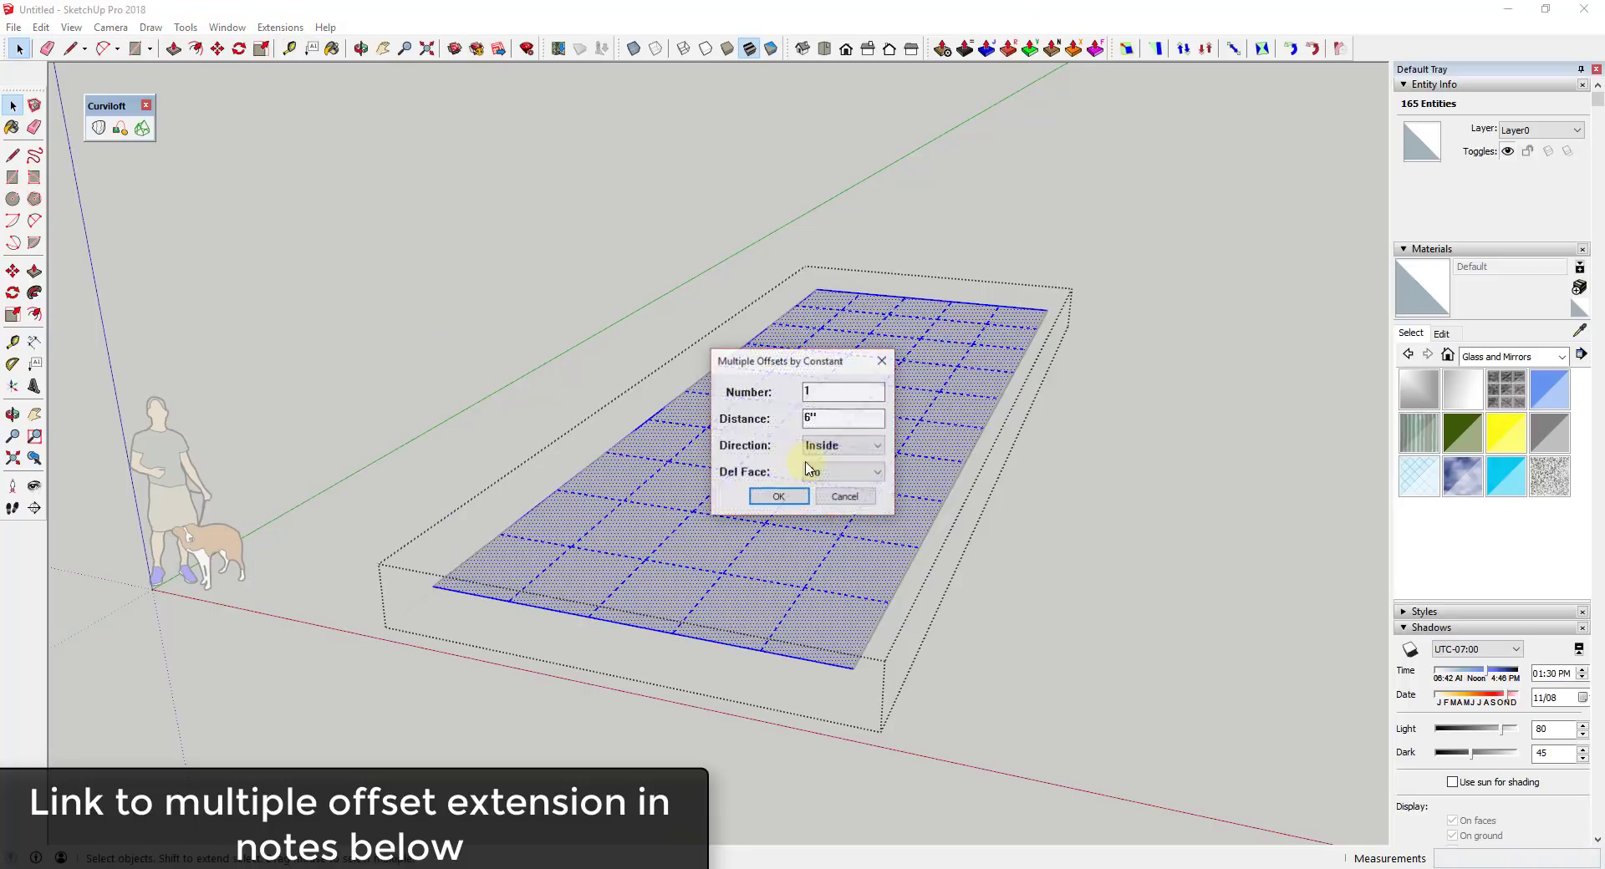
{"action": "double_click", "coordinate": [811, 418]}
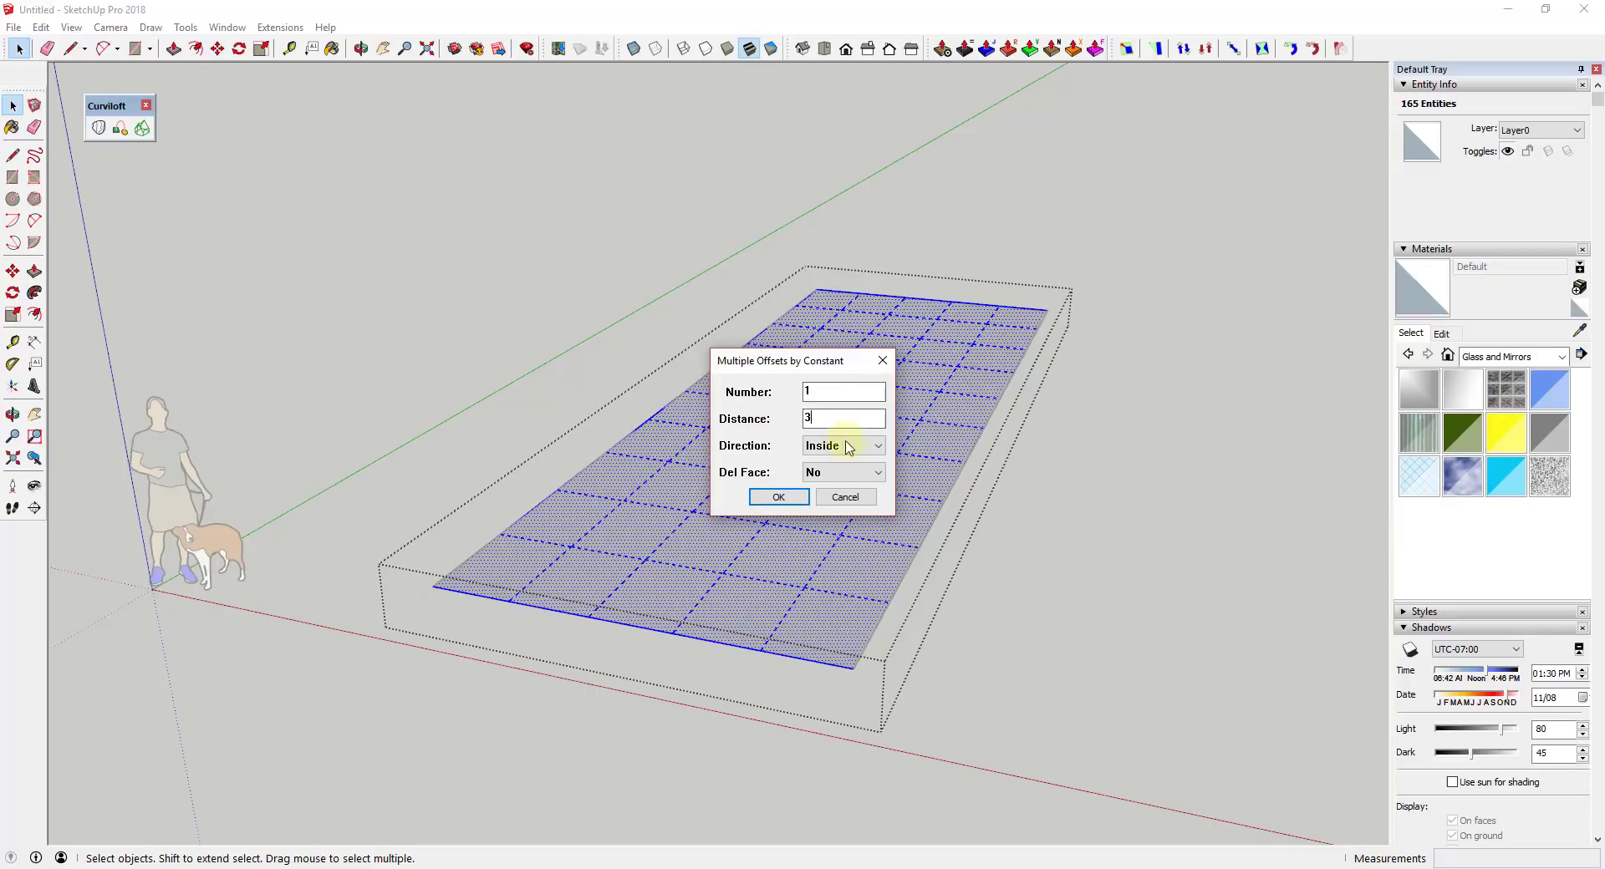
{"action": "left_click", "coordinate": [777, 498]}
- Turn off hidden geometry and select the continuous frame surface between the offset panels
{"action": "middle_click_drag", "start_coordinate": [906, 544], "coordinate": [902, 571]}
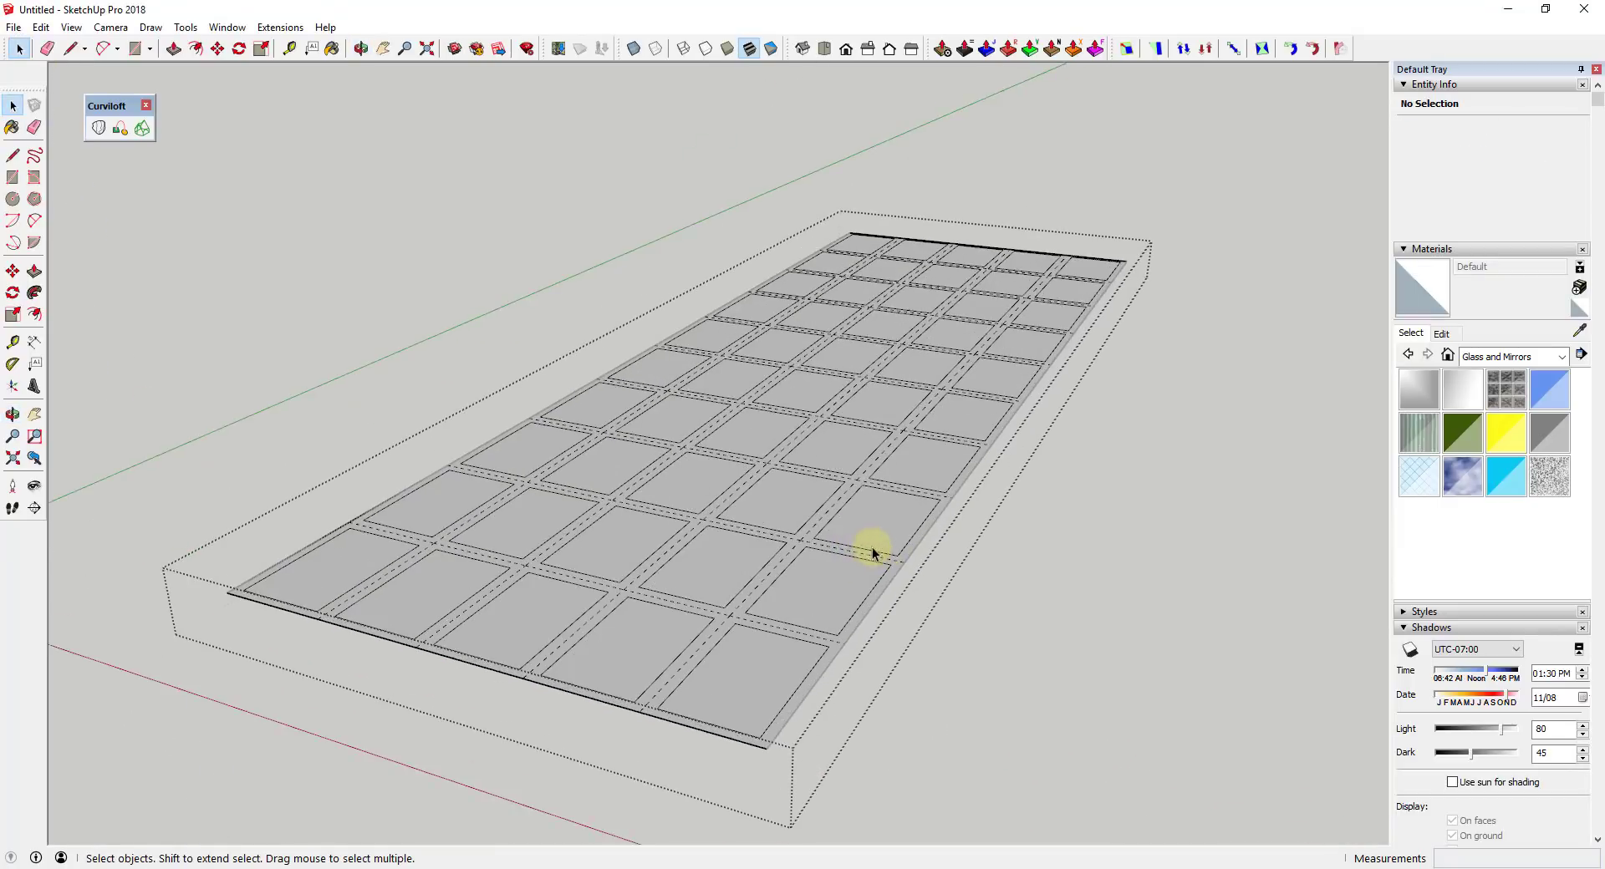
{"action": "scroll", "coordinate": [873, 554], "scroll_direction": "up", "scroll_amount": 3}
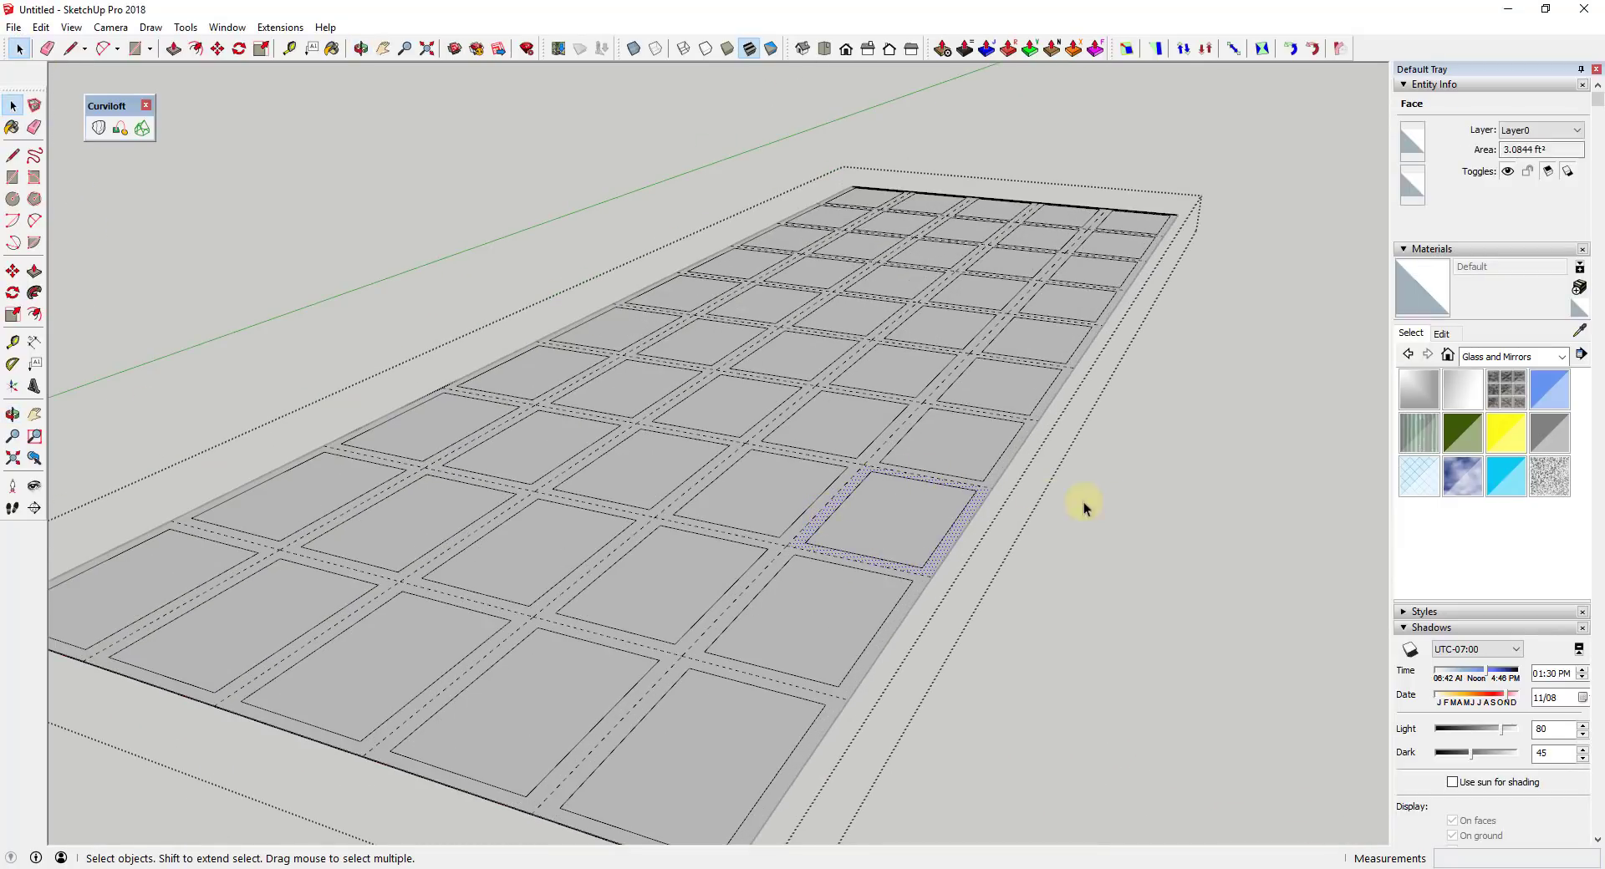
{"action": "left_click", "coordinate": [72, 31]}
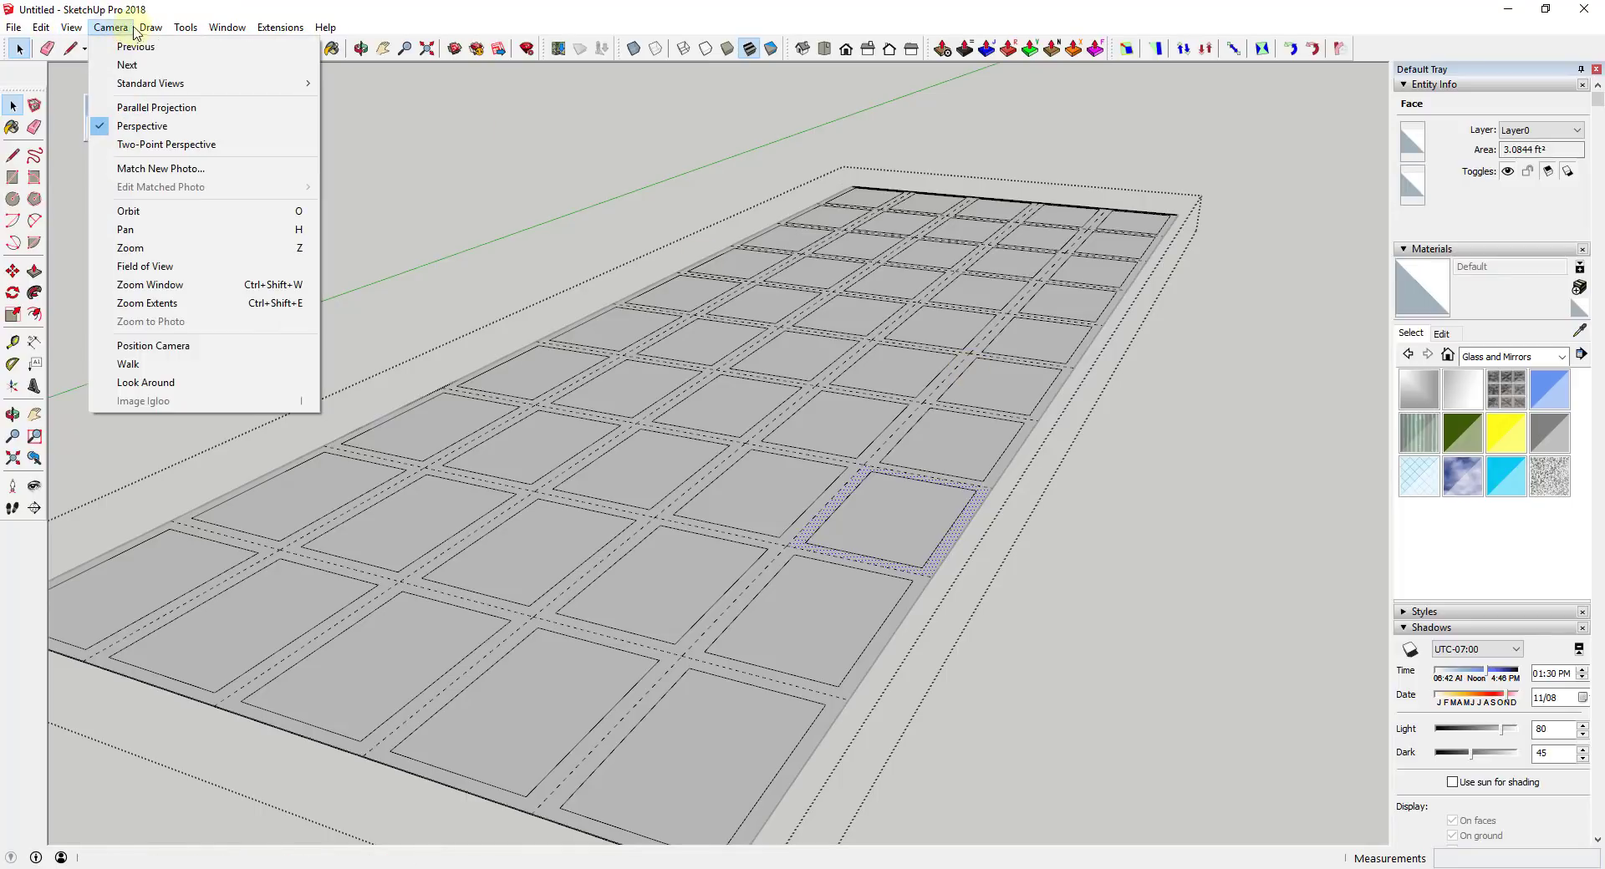
{"action": "left_click", "coordinate": [109, 92]}
{"action": "middle_click_drag", "start_coordinate": [766, 410], "coordinate": [788, 464]}
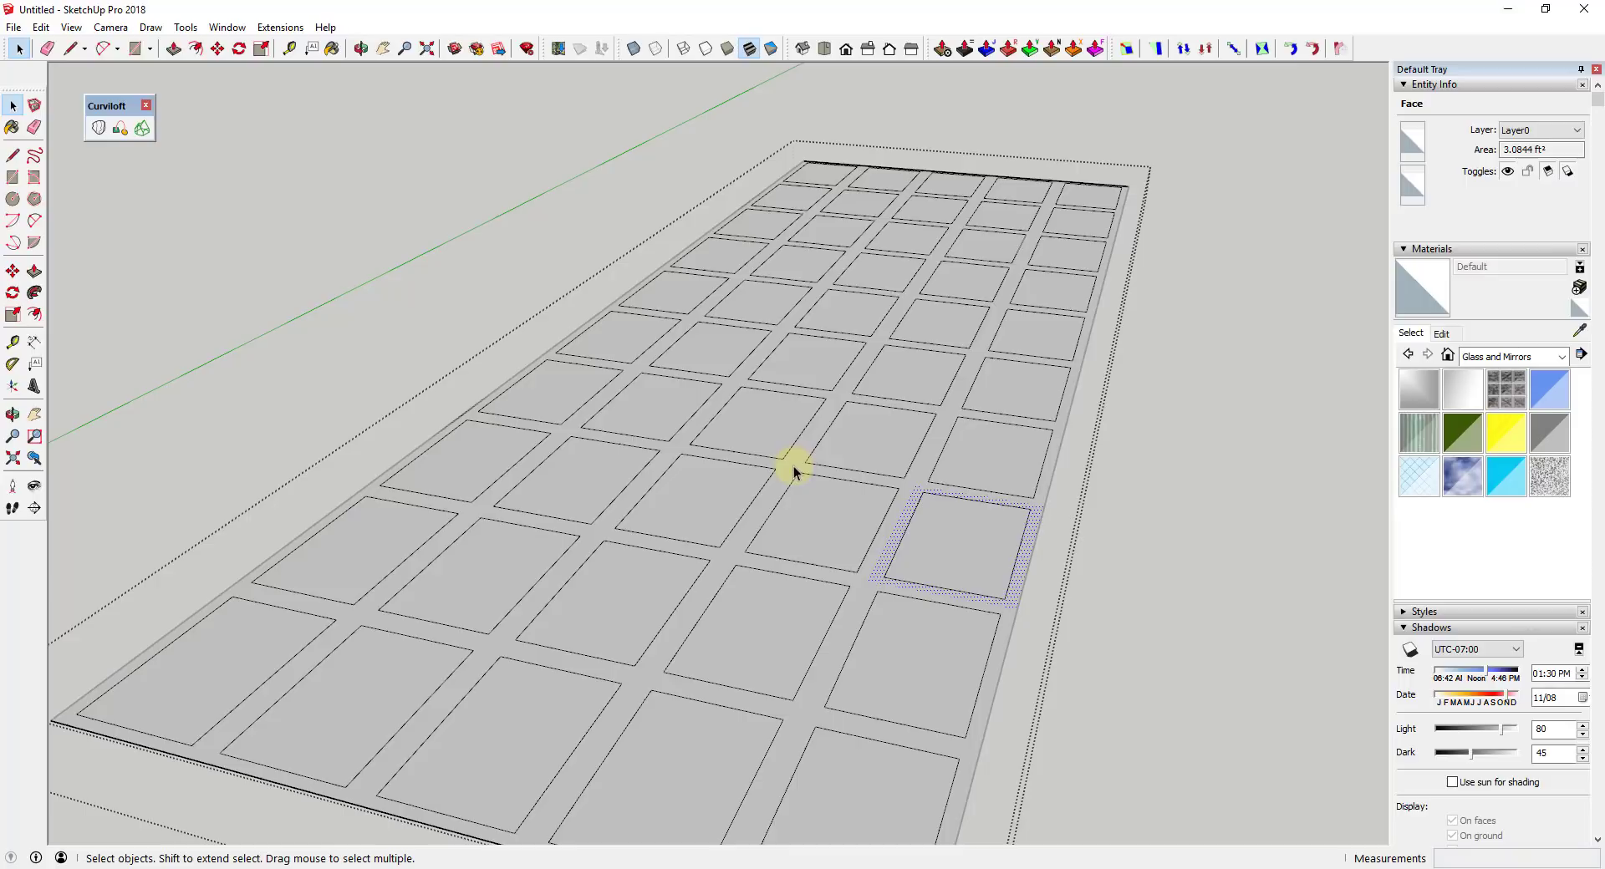
{"action": "left_click", "coordinate": [801, 468]}
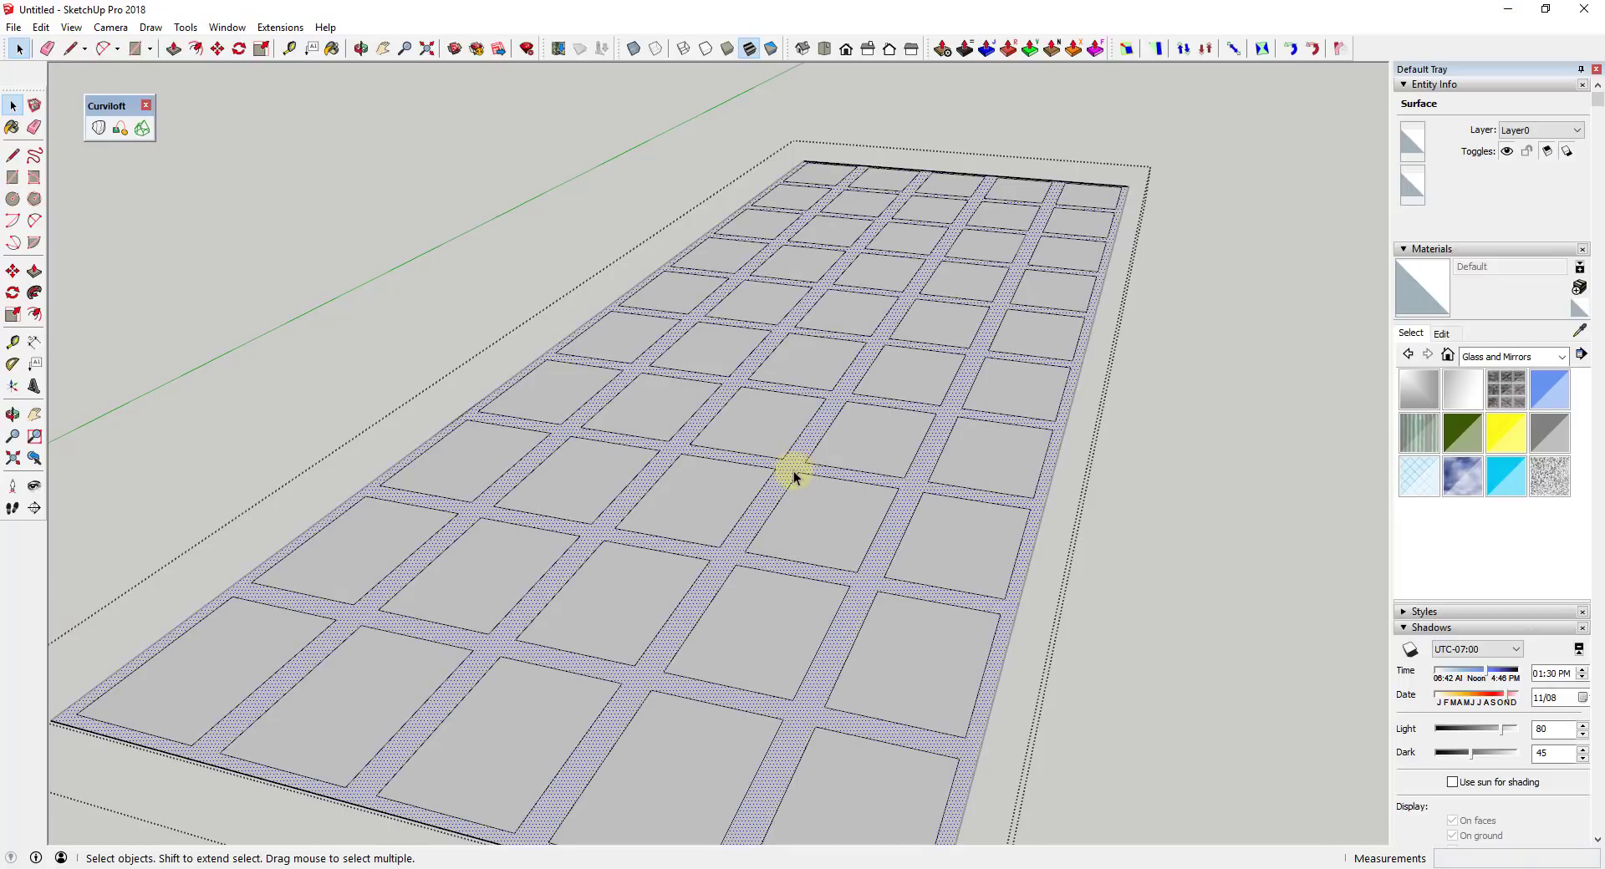
- Try to Push/Pull the smoothed frame surface, and reselect it with the Select tool
{"action": "key", "text": "p"}
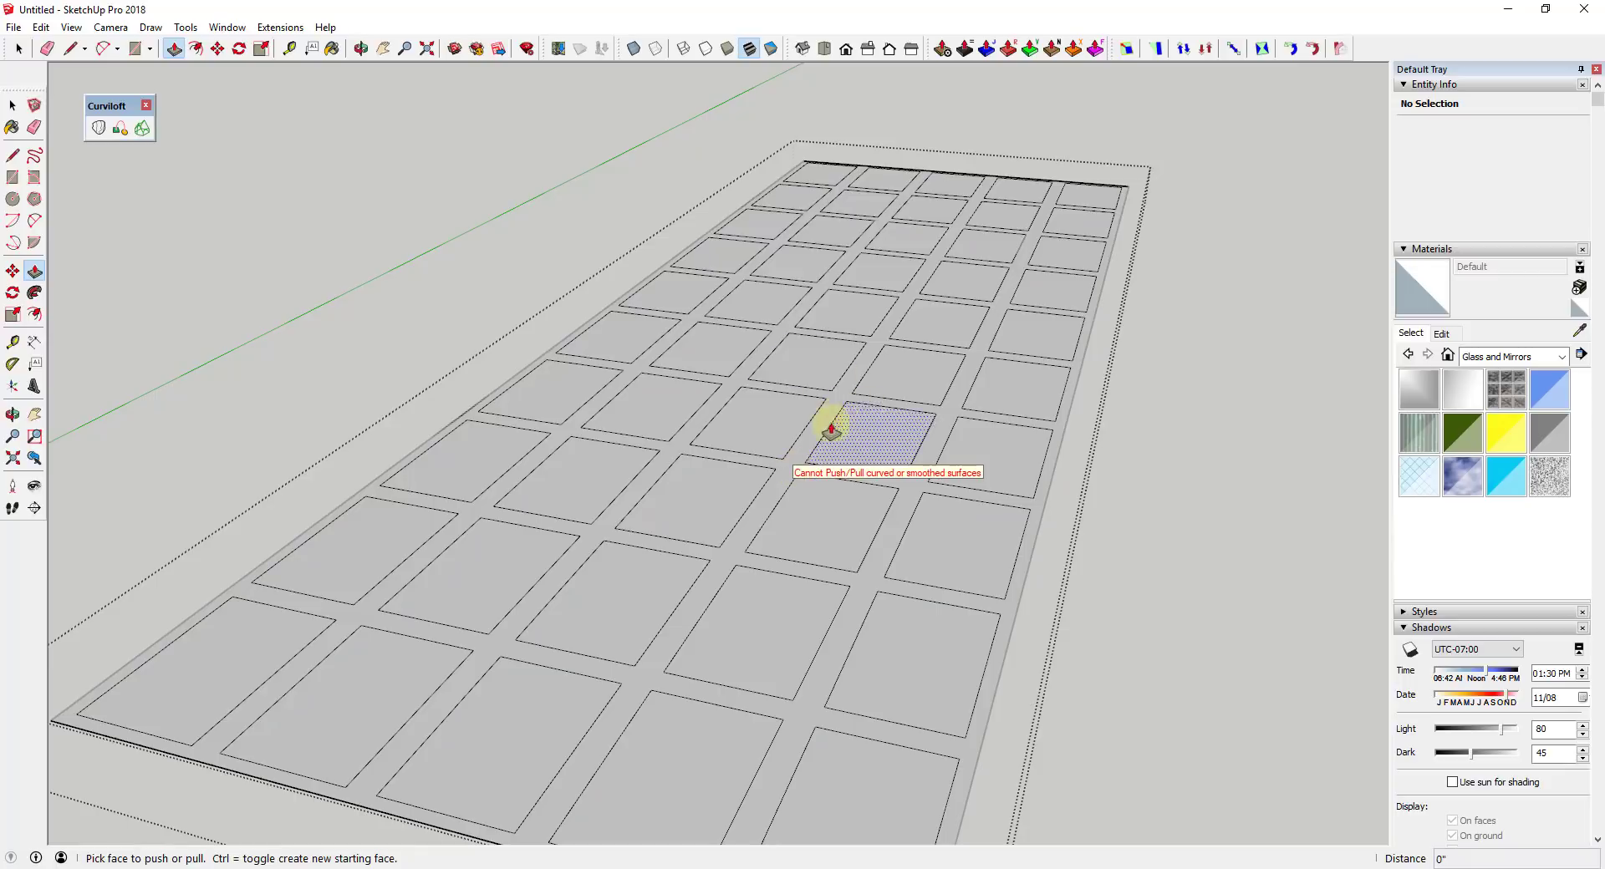
{"action": "scroll", "coordinate": [831, 430], "scroll_direction": "down", "scroll_amount": 3}
{"action": "scroll", "coordinate": [847, 422], "scroll_direction": "up", "scroll_amount": 3}
{"action": "key", "text": "space"}
{"action": "left_click", "coordinate": [789, 463]}
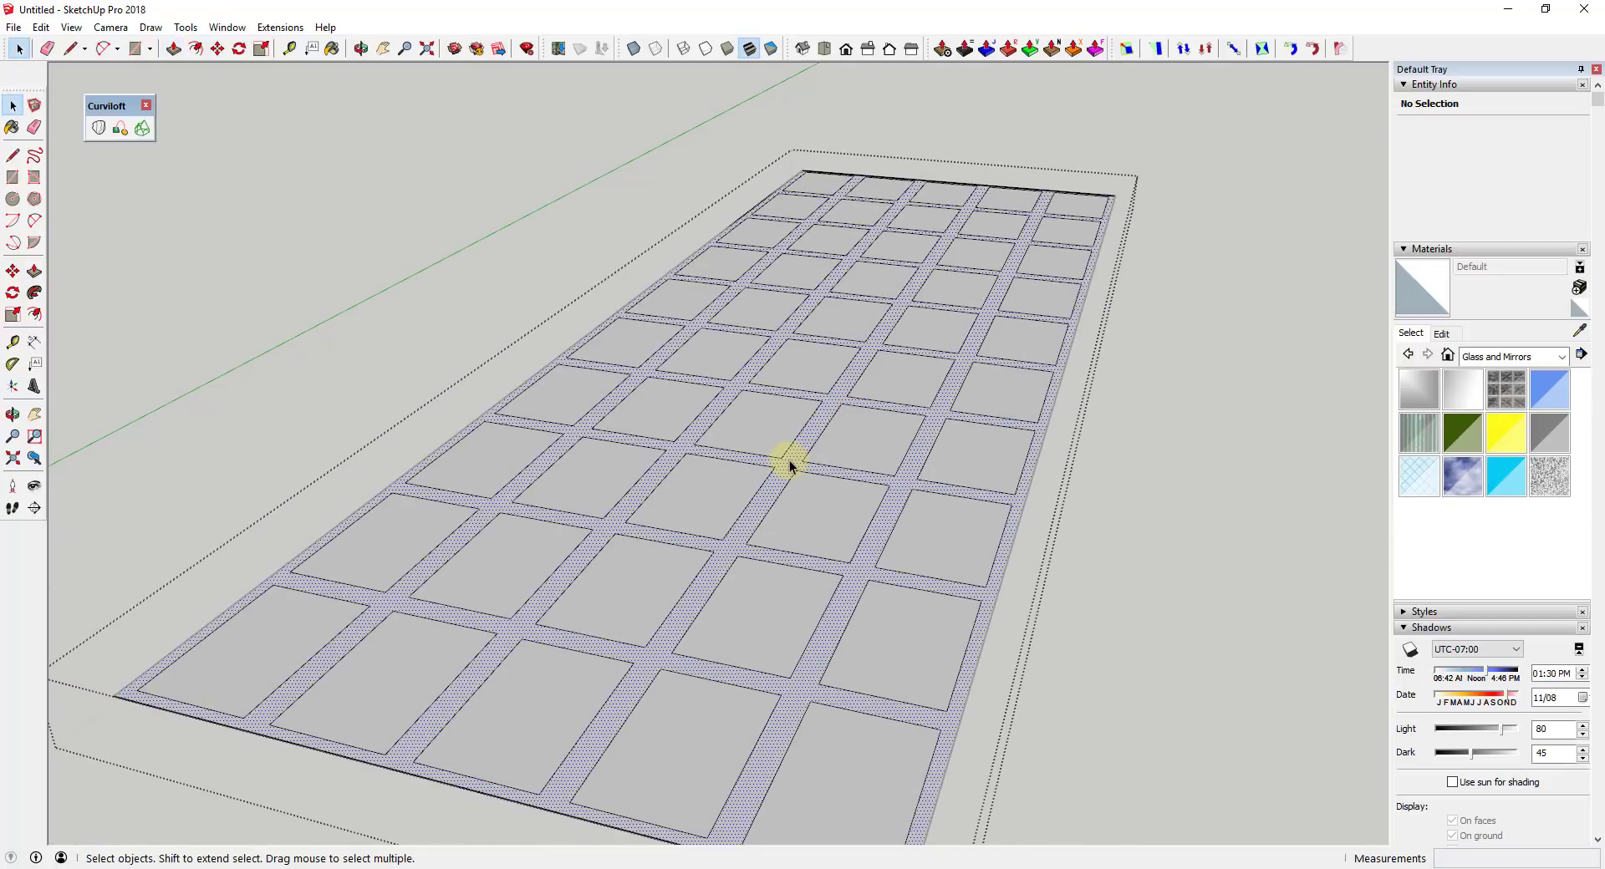
{"action": "scroll", "coordinate": [790, 461], "scroll_direction": "down", "scroll_amount": 2}
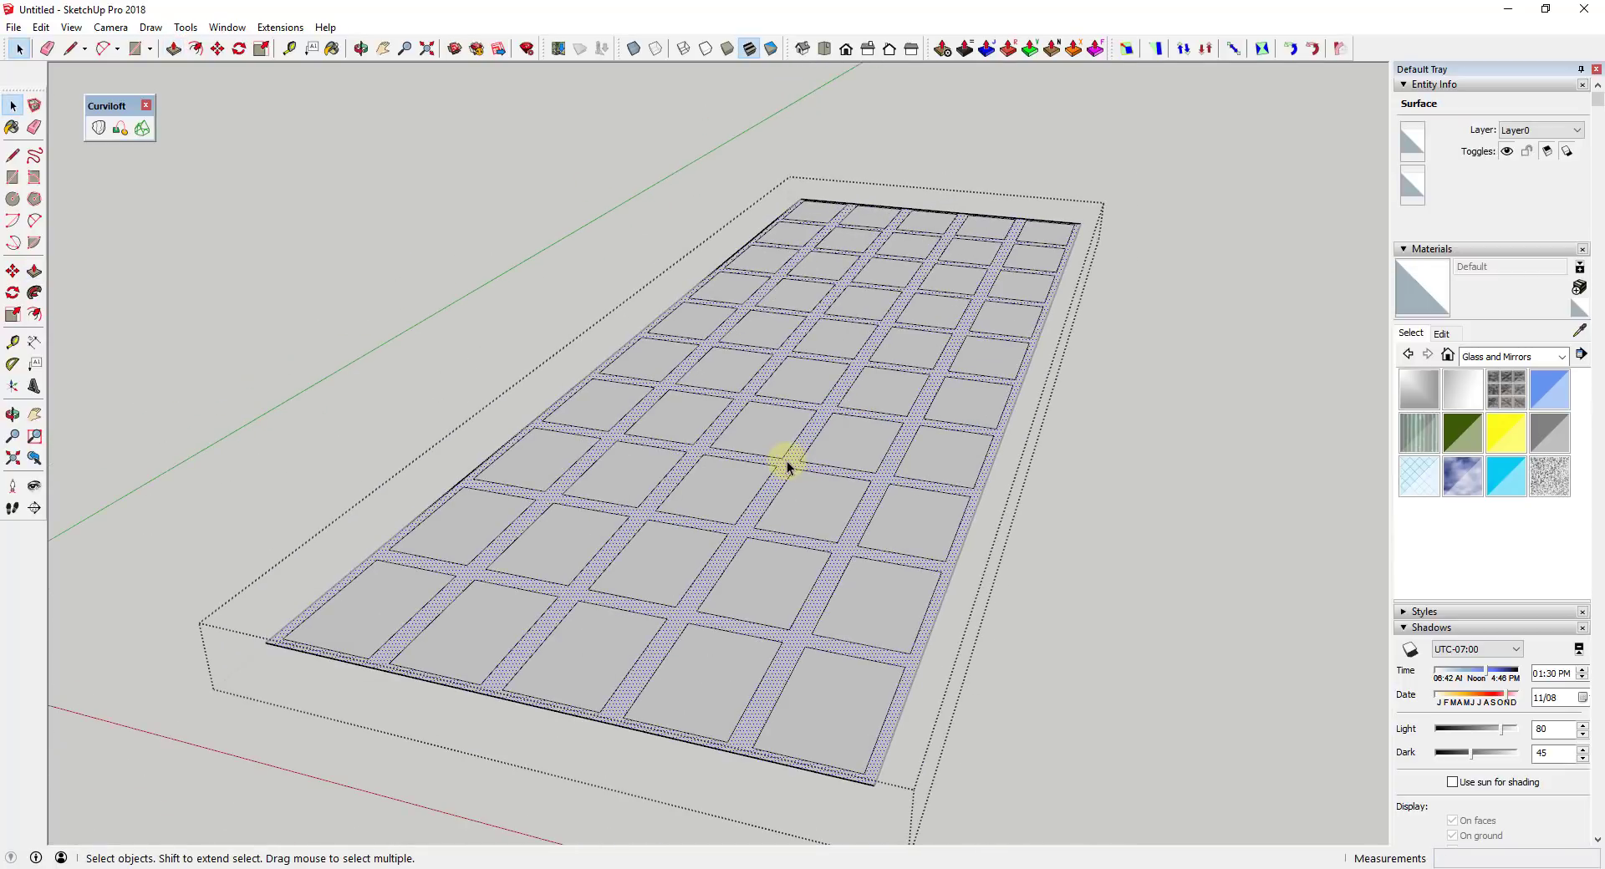
- Show hidden geometry, try to Push/Pull a single frame face around one panel, and clear the selection
{"action": "left_click", "coordinate": [71, 27]}
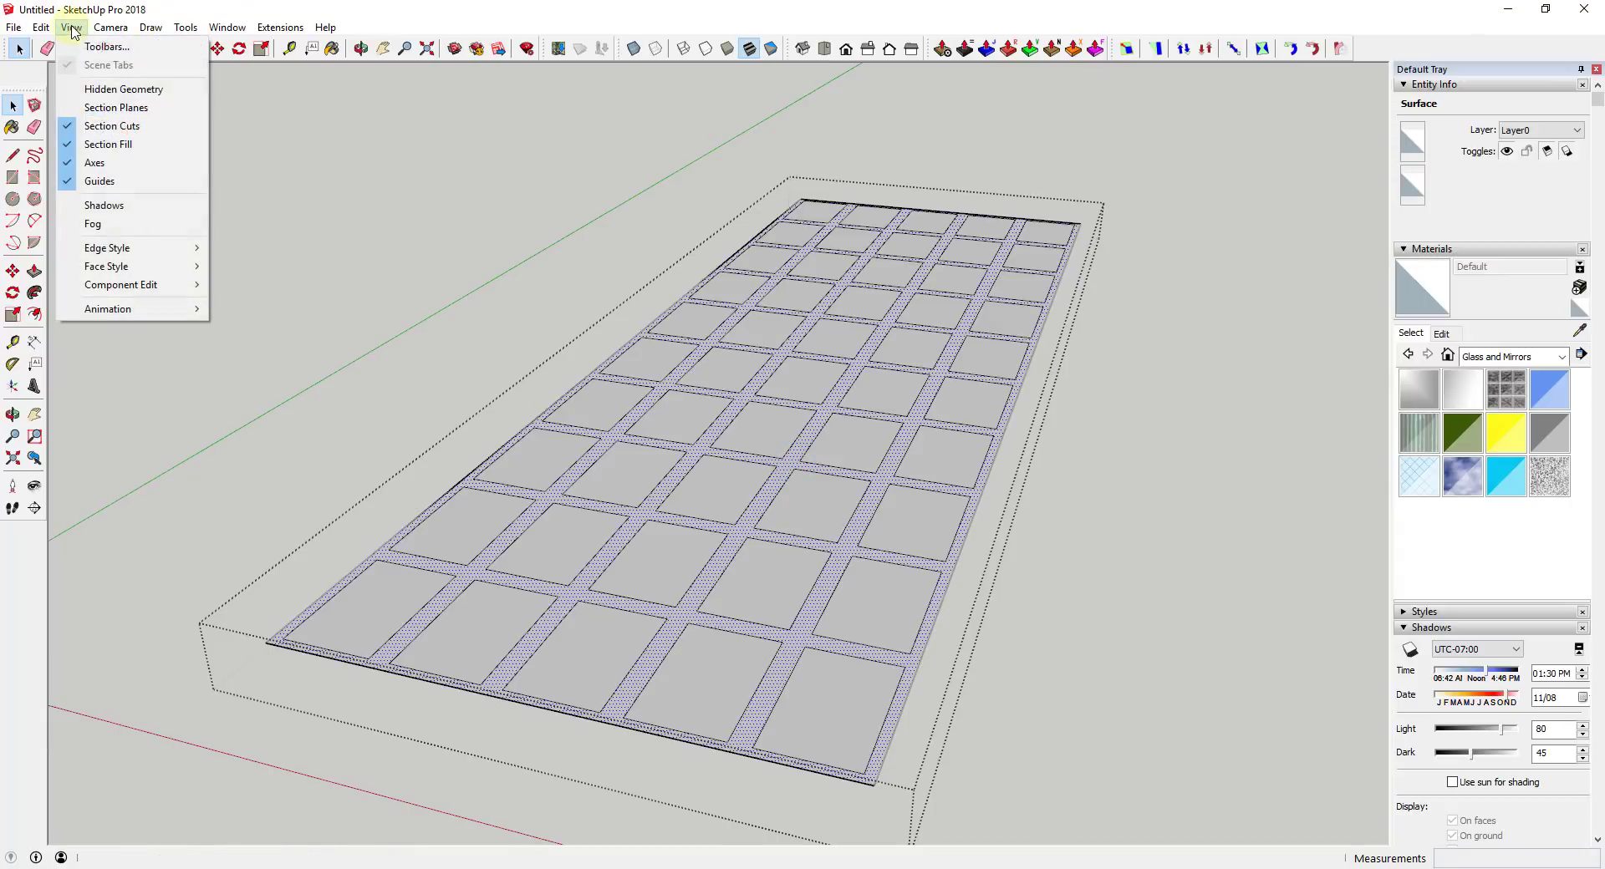
{"action": "left_click", "coordinate": [125, 98]}
{"action": "scroll", "coordinate": [815, 448], "scroll_direction": "up", "scroll_amount": 5}
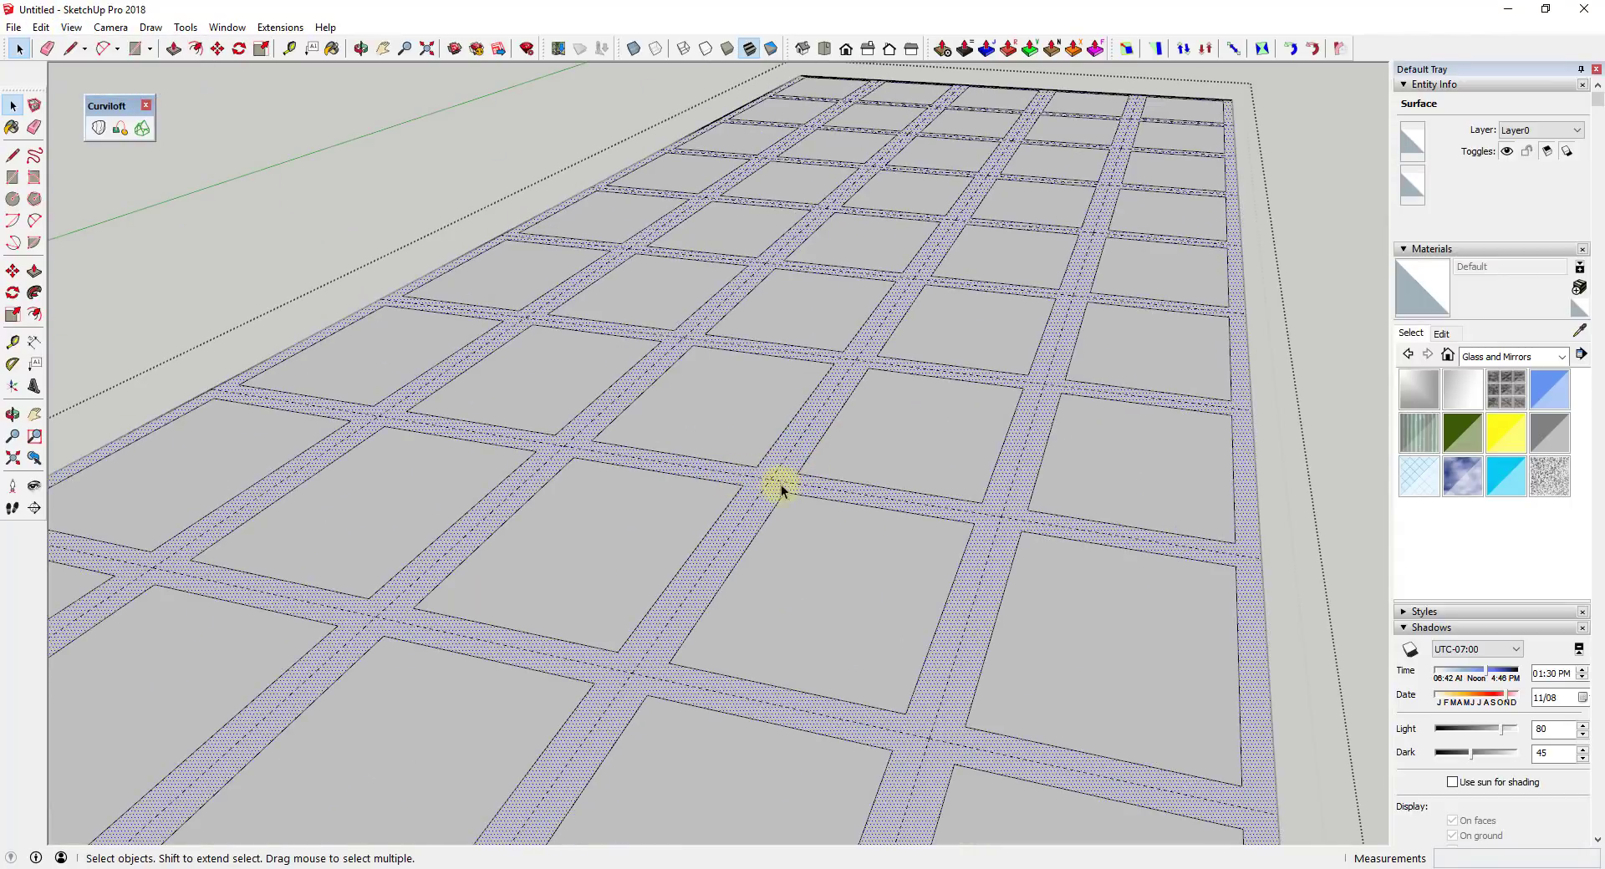
{"action": "left_click", "coordinate": [773, 461]}
{"action": "key", "text": "p"}
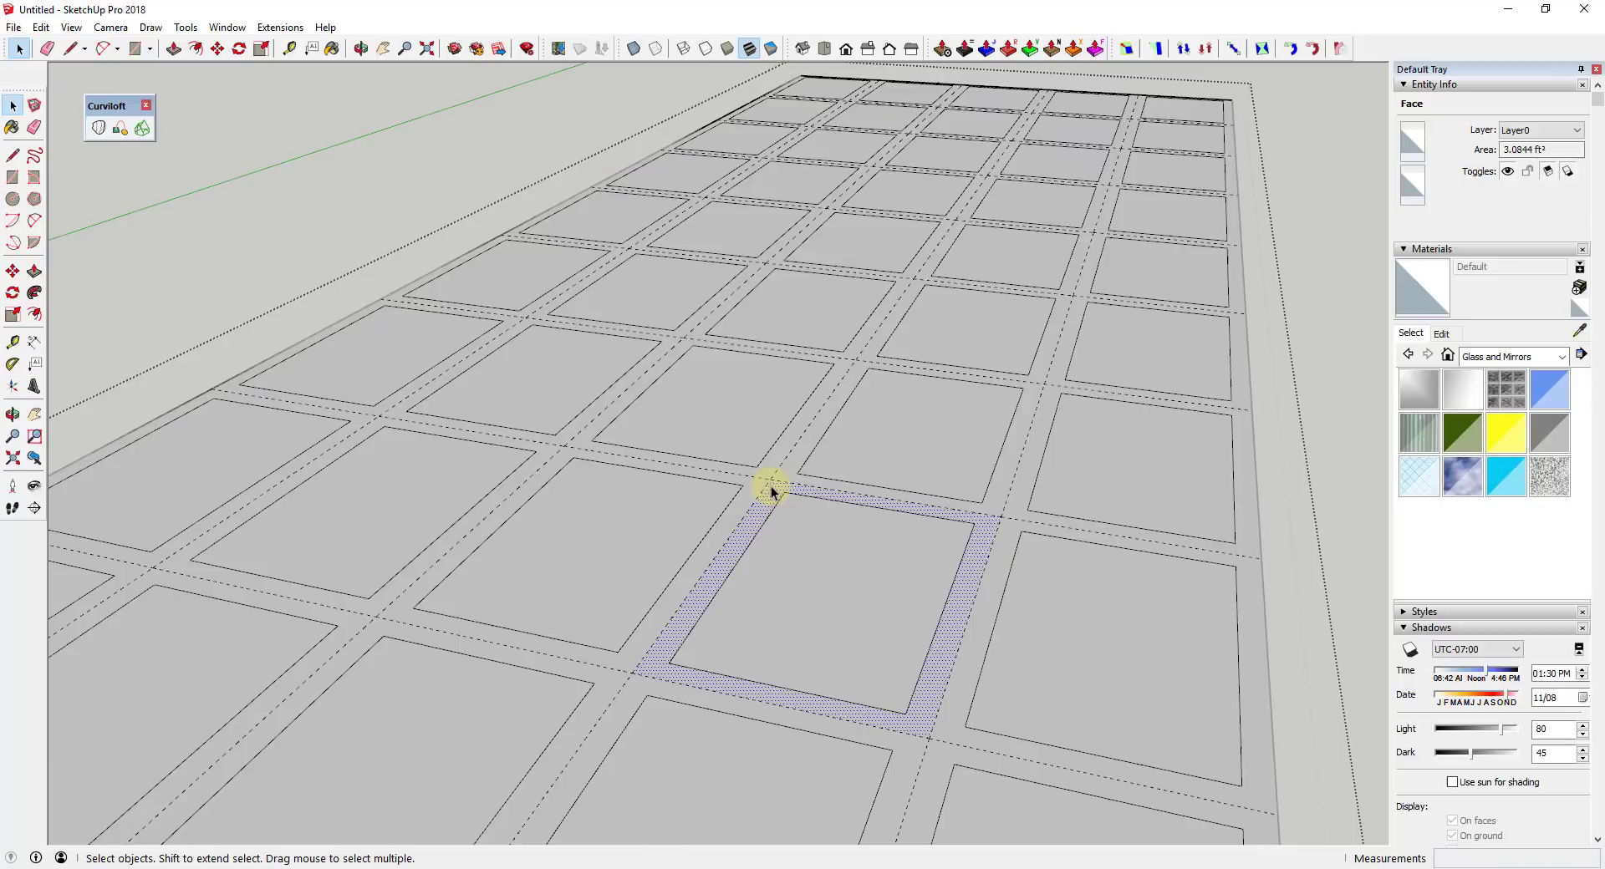
{"action": "left_click", "coordinate": [777, 495]}
{"action": "key", "text": "space"}
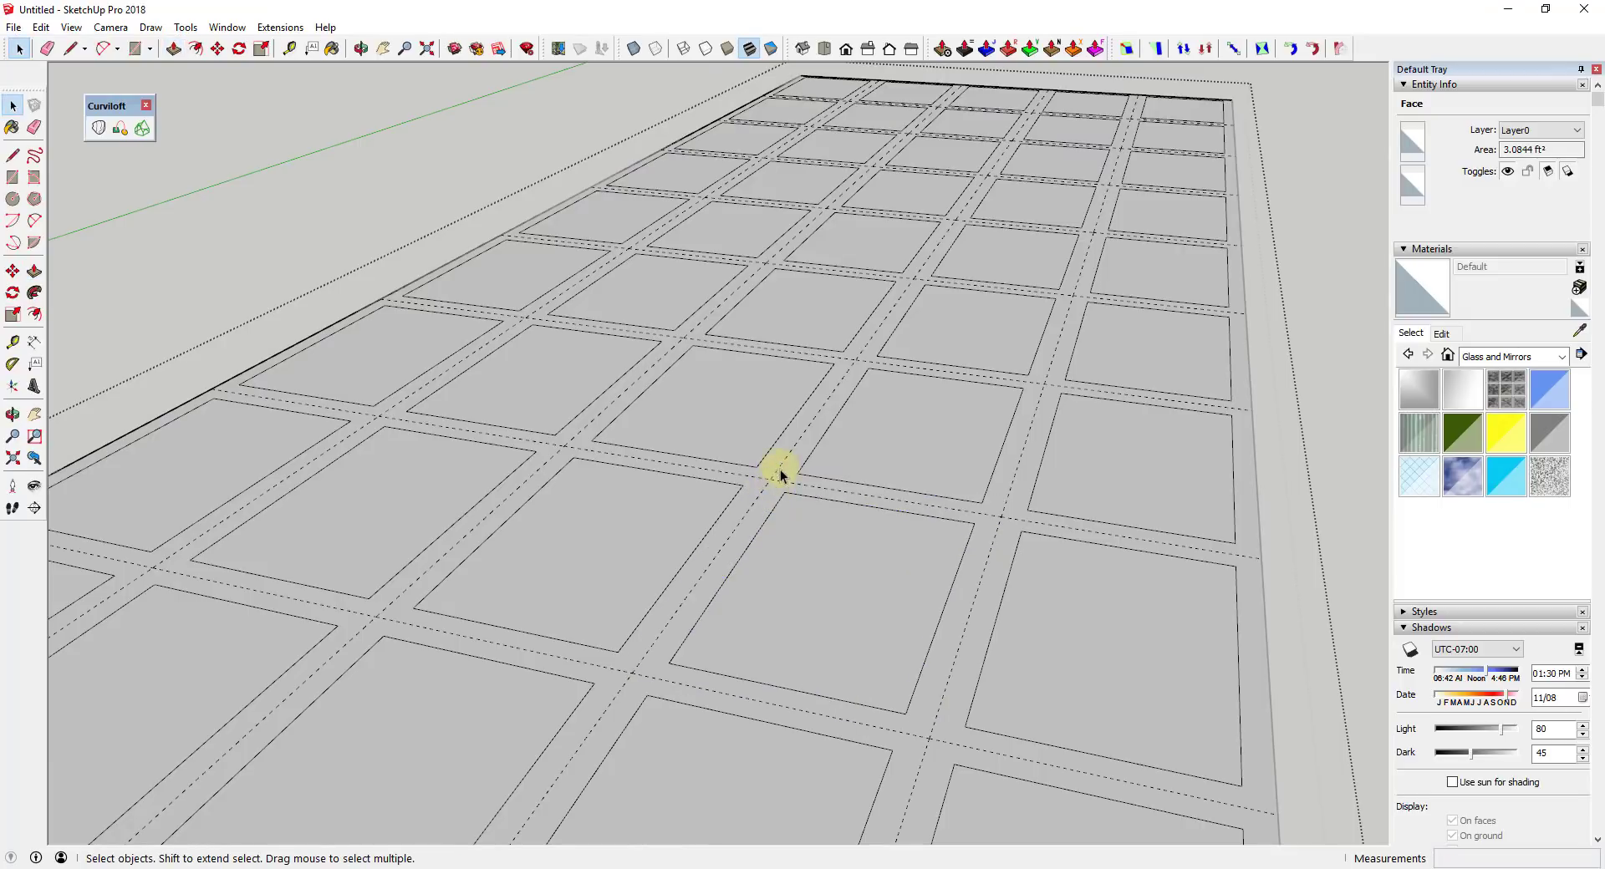
{"action": "key", "text": "Escape"}
- Hide the hidden geometry again and retry Push/Pull on the continuous frame surface
{"action": "left_click", "coordinate": [72, 27]}
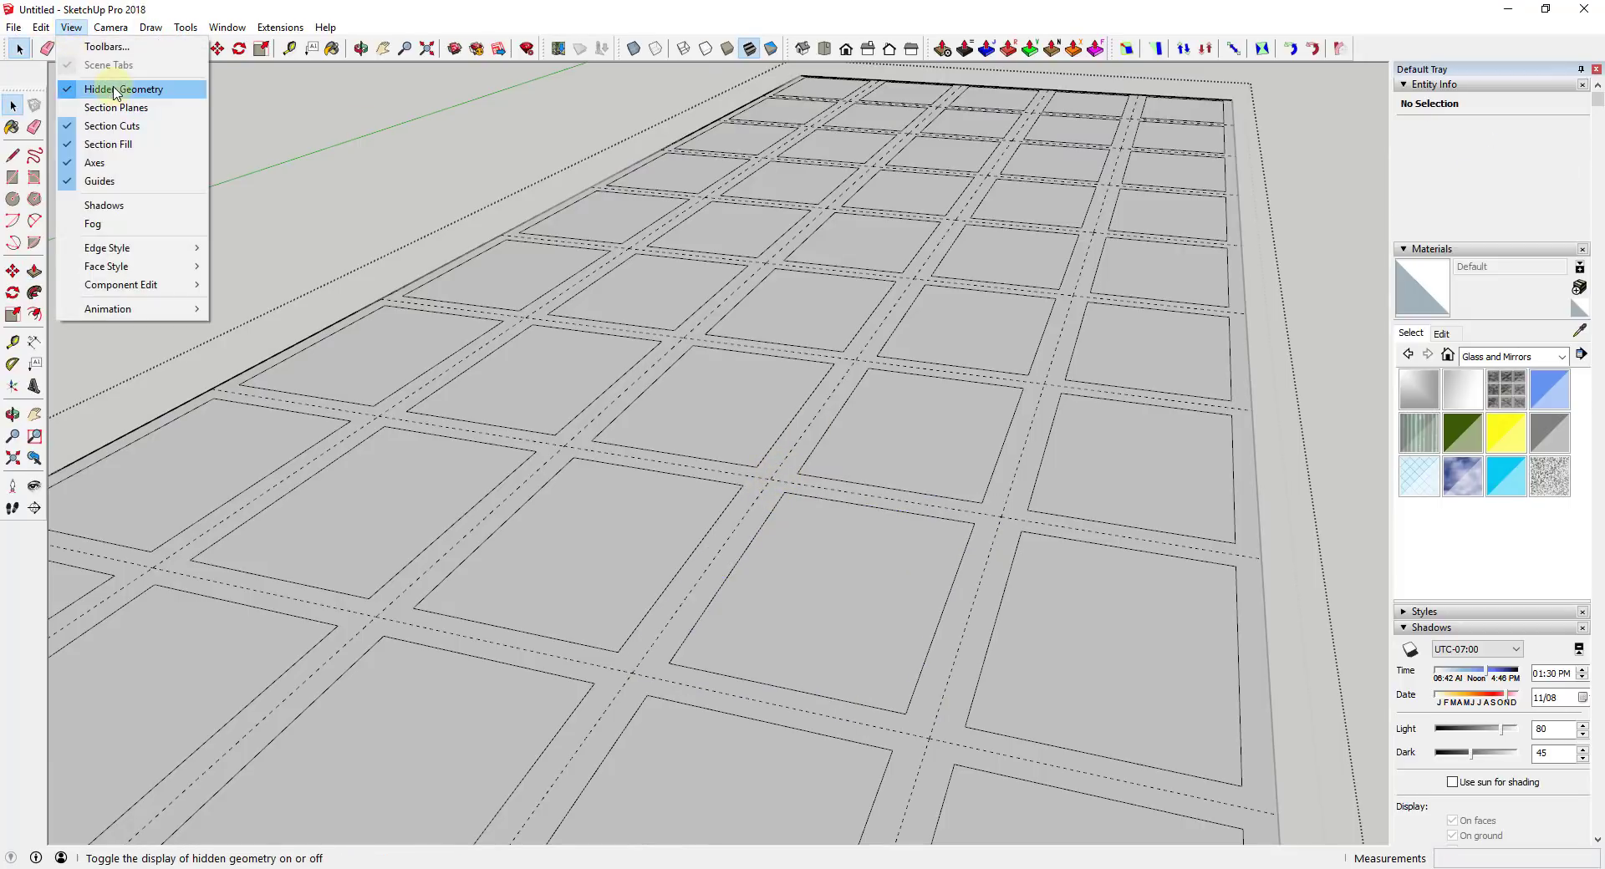
{"action": "left_click", "coordinate": [125, 89]}
{"action": "key", "text": "p"}
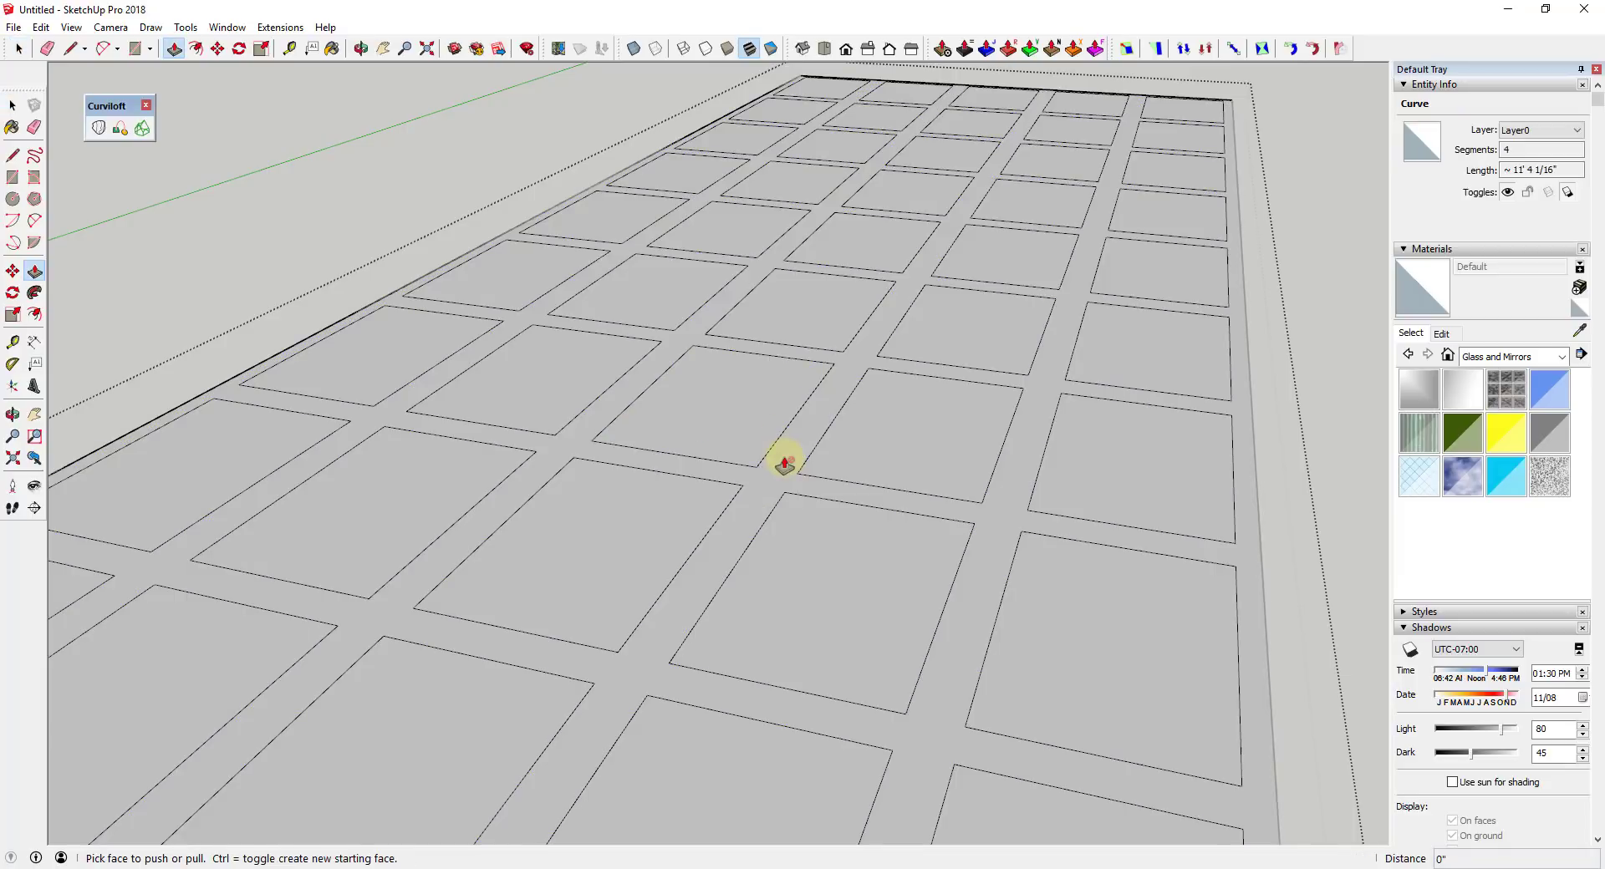
{"action": "key", "text": "space"}
- Delete the continuous frame surface between the panels, keeping the inset panel faces
{"action": "scroll", "coordinate": [781, 465], "scroll_direction": "down", "scroll_amount": 6}
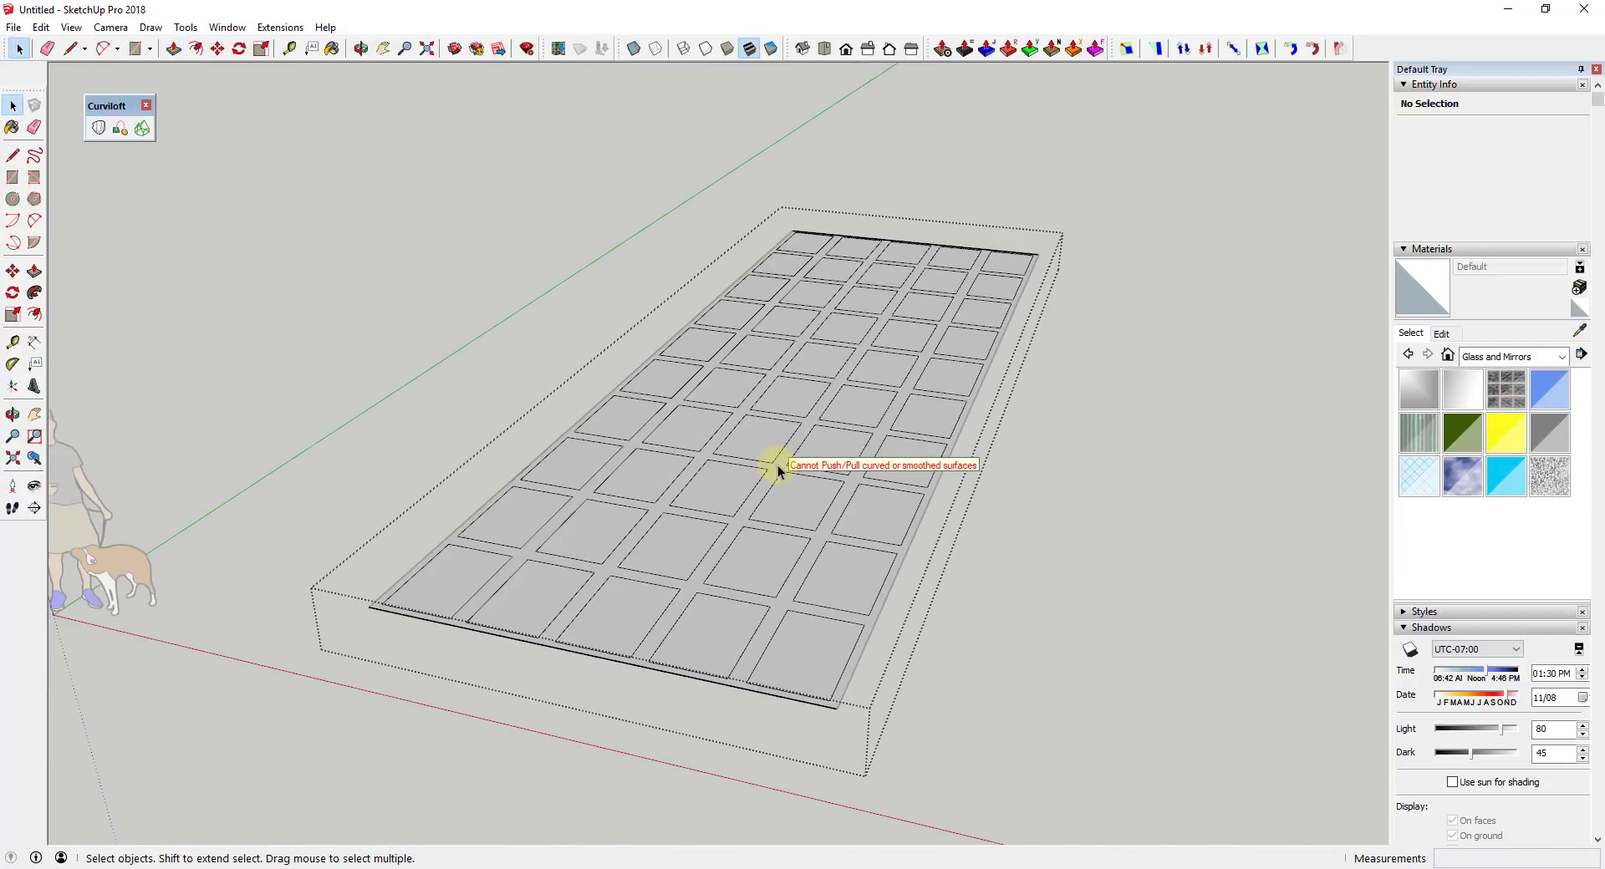
{"action": "left_click", "coordinate": [778, 464]}
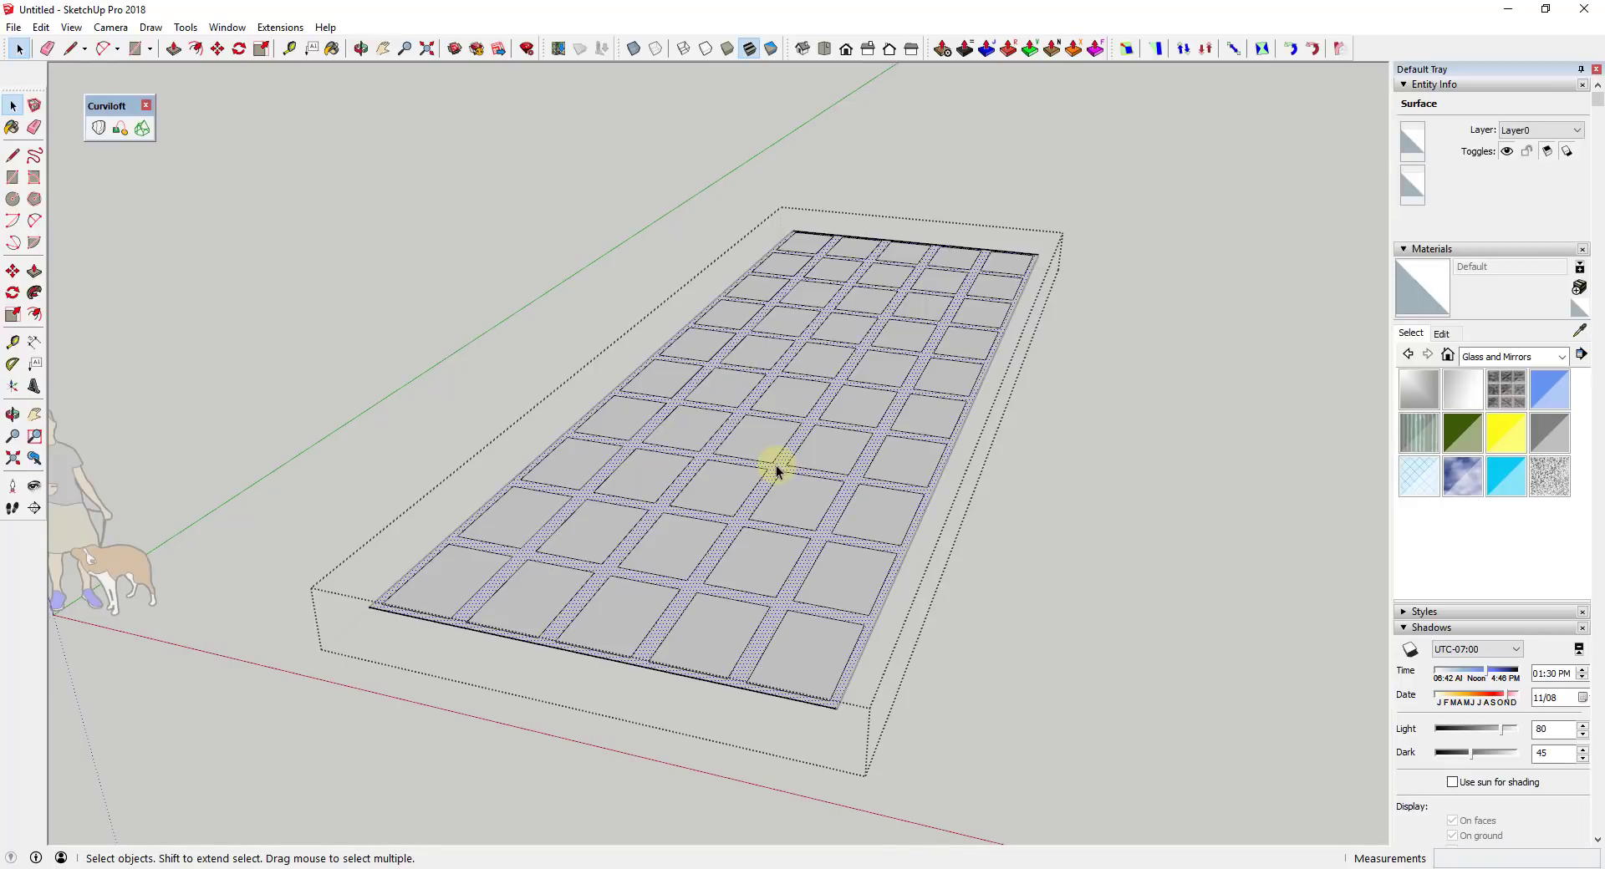
{"action": "key", "text": "Escape"}
{"action": "scroll", "coordinate": [778, 671], "scroll_direction": "up", "scroll_amount": 5}
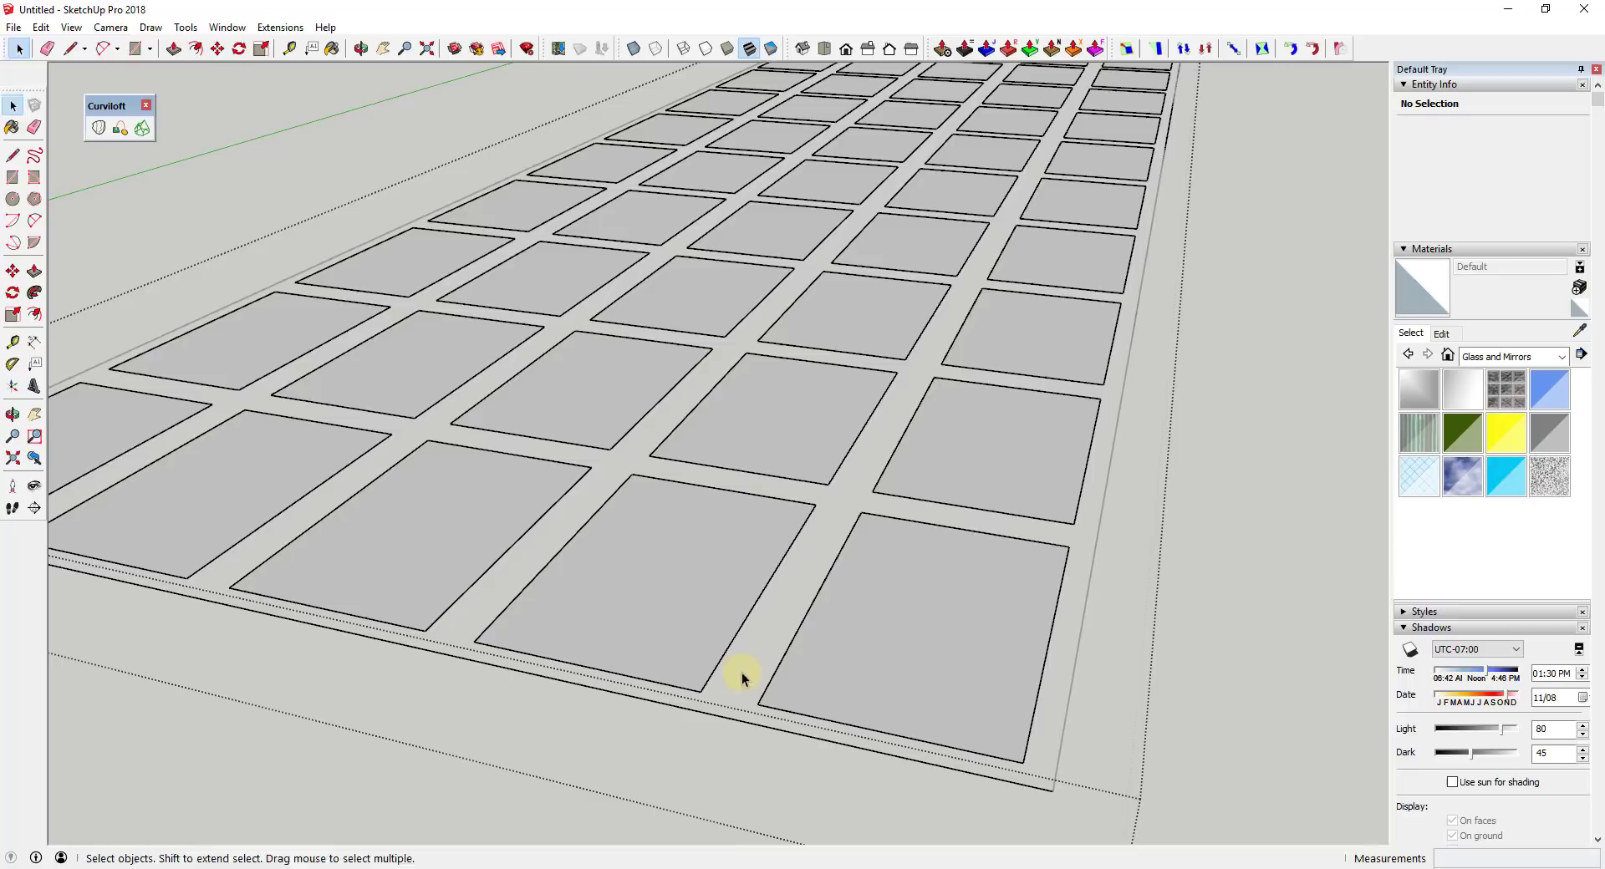
{"action": "key", "text": "l"}
{"action": "left_click", "coordinate": [700, 692]}
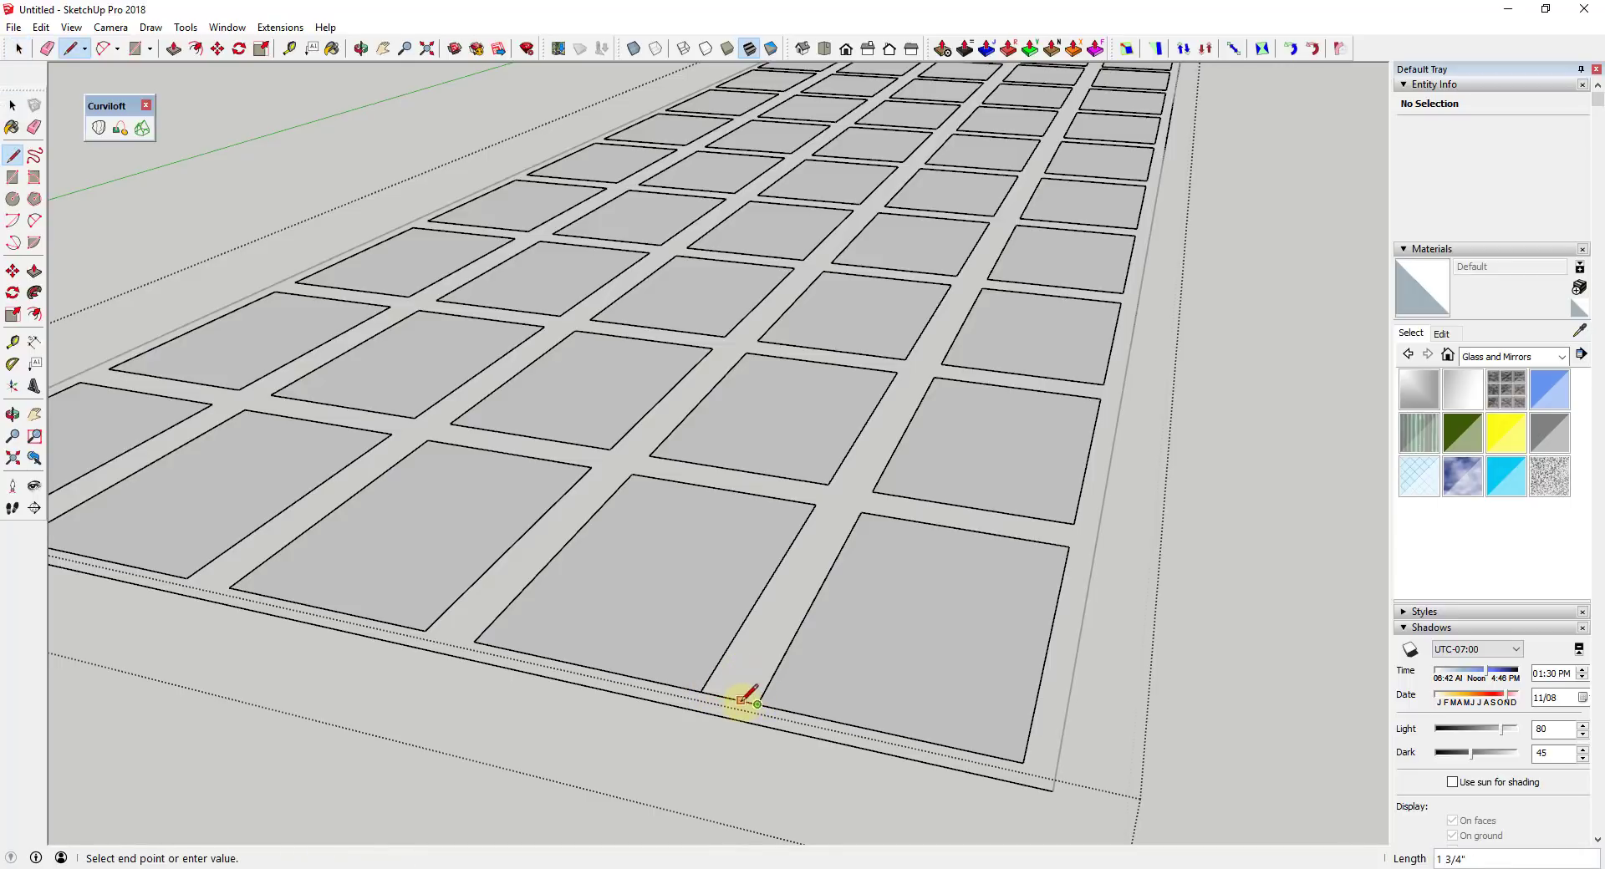
{"action": "key", "text": "space"}
- Draw a rectangle about 13' 3" by 40' 2 1/4" between opposite outer corners of the panel grid to close the frame with a flat face
{"action": "scroll", "coordinate": [886, 704], "scroll_direction": "down", "scroll_amount": 5}
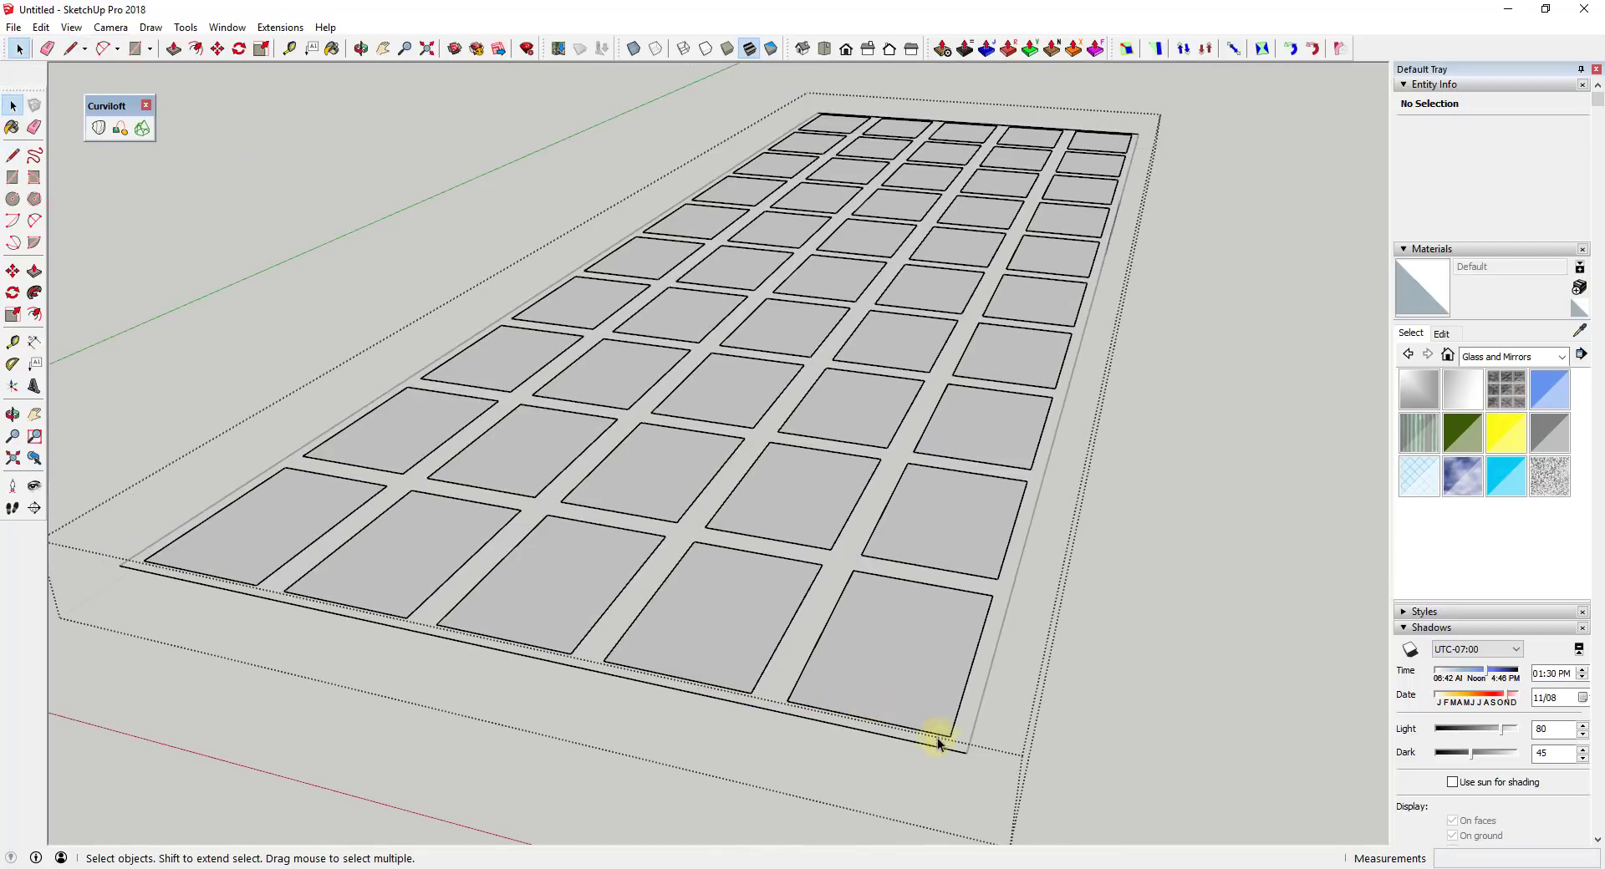
{"action": "key", "text": "r"}
{"action": "left_click", "coordinate": [967, 747]}
{"action": "scroll", "coordinate": [805, 221], "scroll_direction": "up", "scroll_amount": 5}
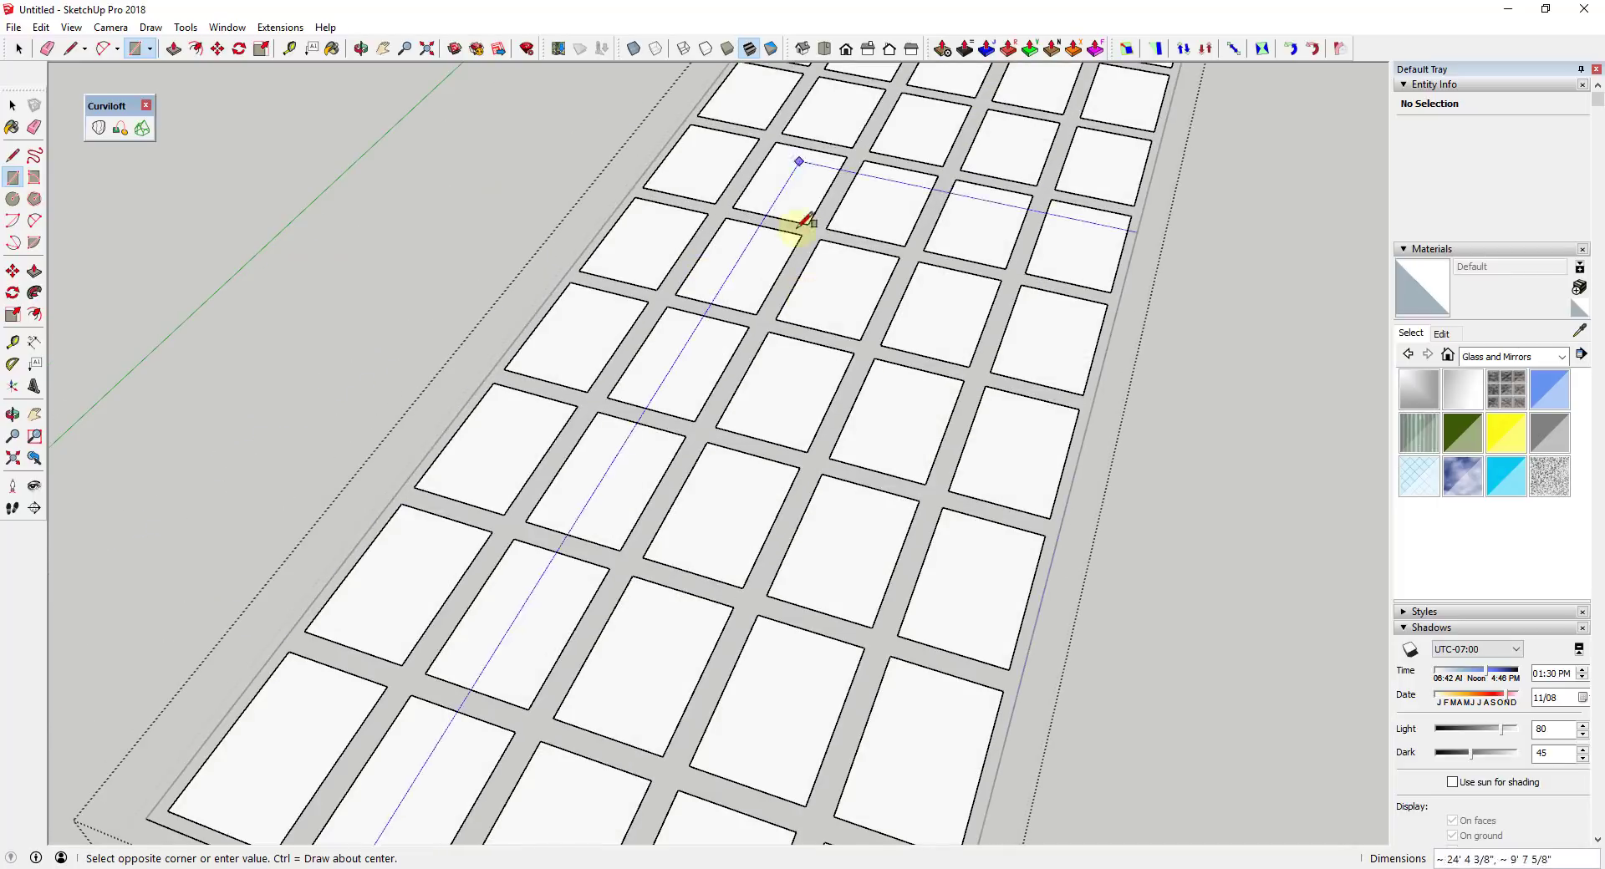
{"action": "scroll", "coordinate": [805, 221], "scroll_direction": "down", "scroll_amount": 5}
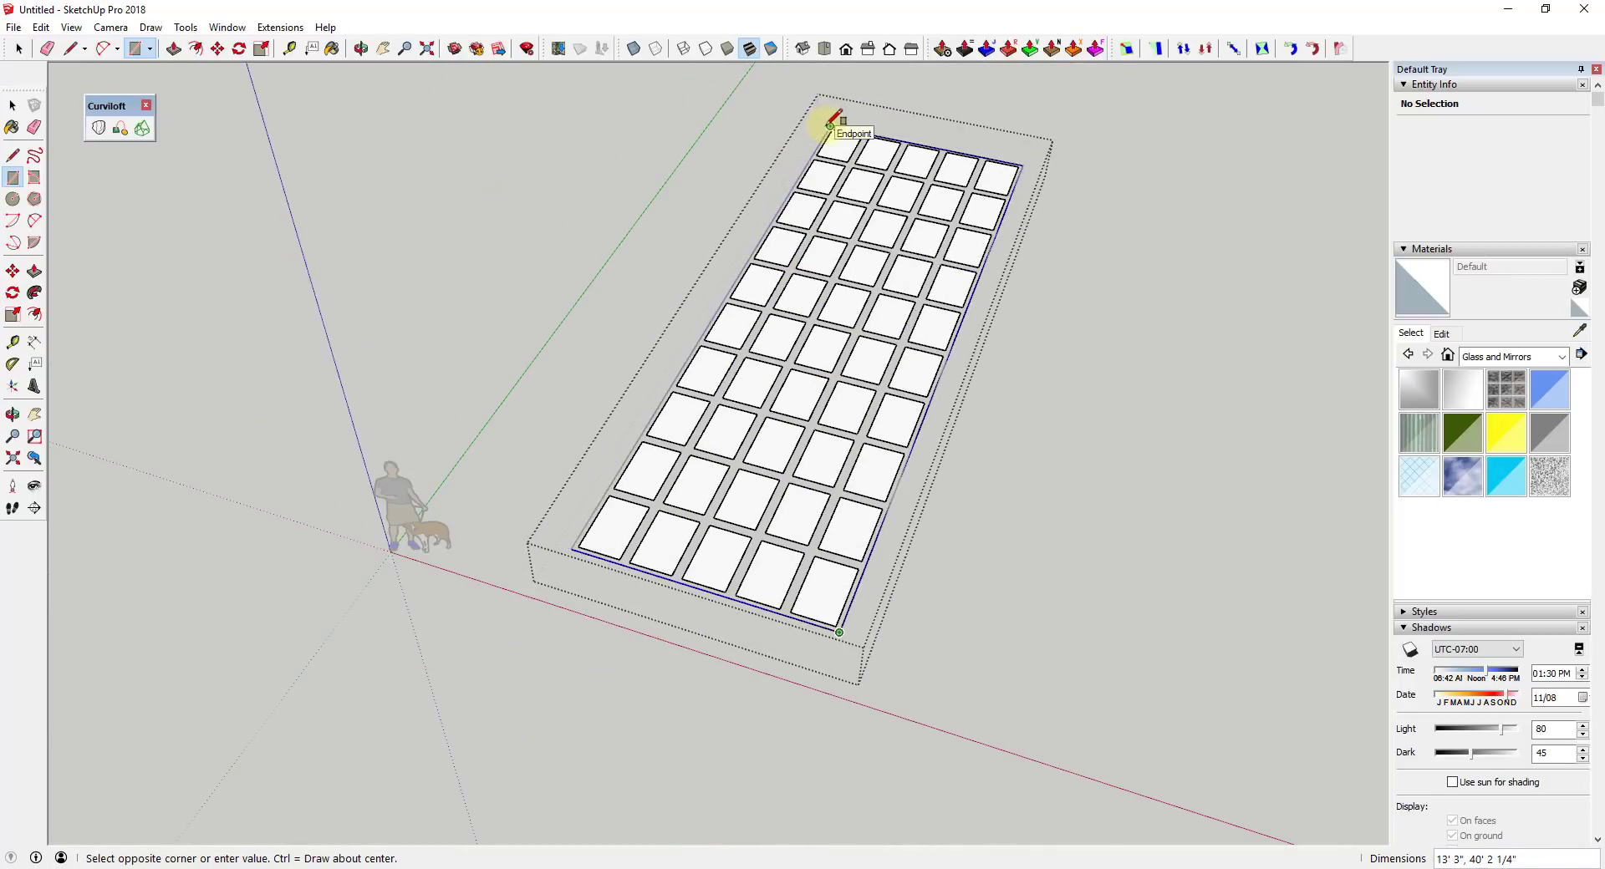
{"action": "left_click", "coordinate": [830, 125]}
- Push/Pull the flat frame face between the panels by about 3 1/2"
{"action": "key", "text": "space"}
{"action": "left_click", "coordinate": [829, 207]}
{"action": "scroll", "coordinate": [829, 205], "scroll_direction": "up", "scroll_amount": 4}
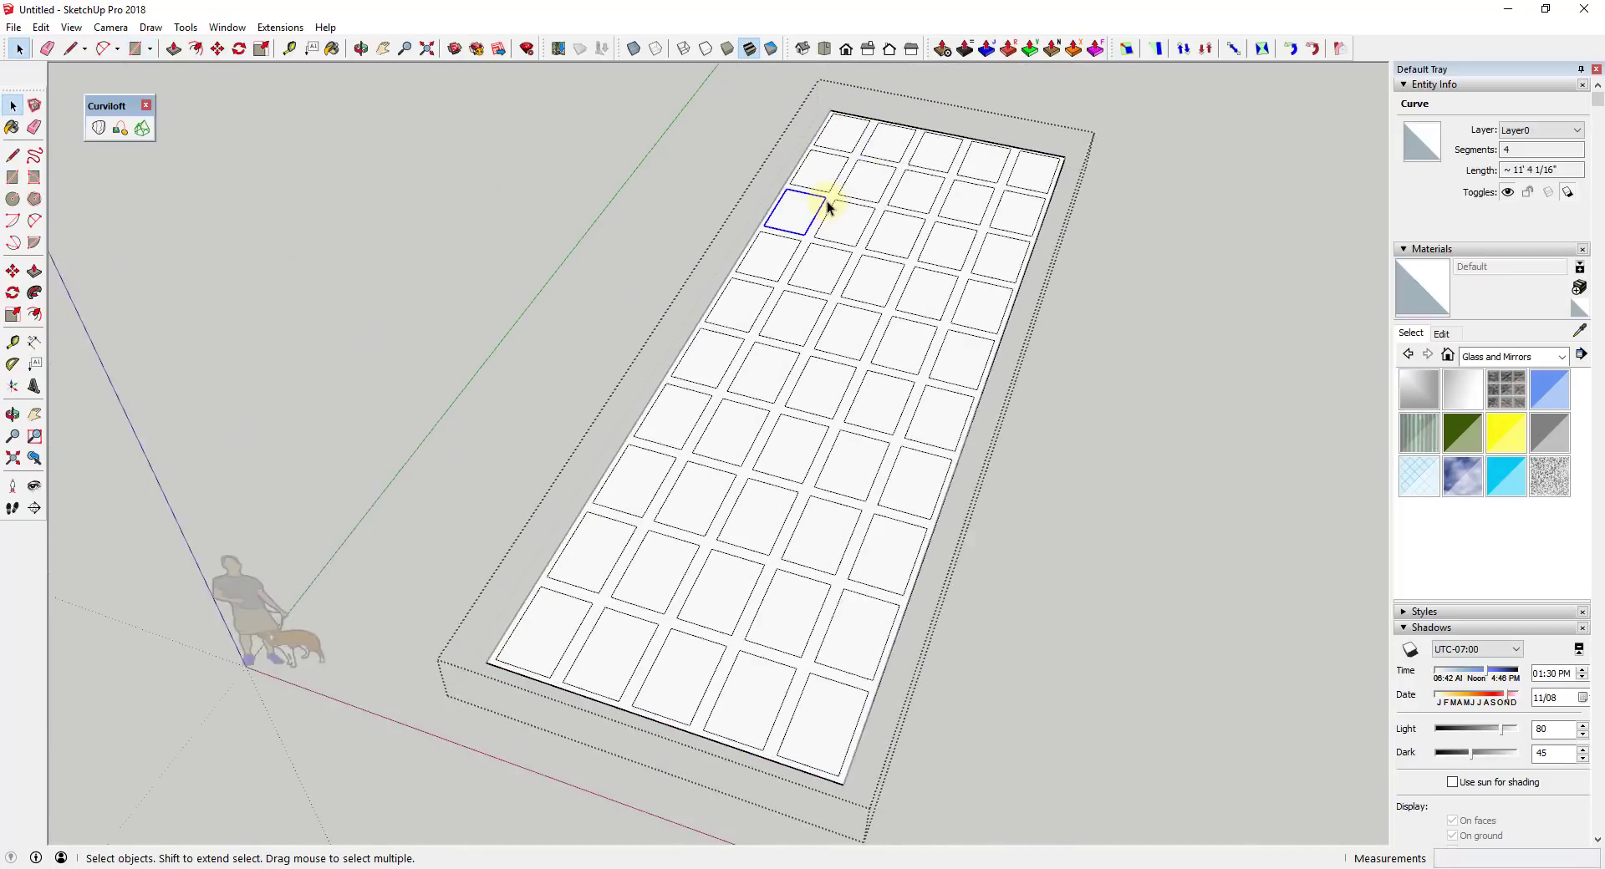
{"action": "key", "text": "p"}
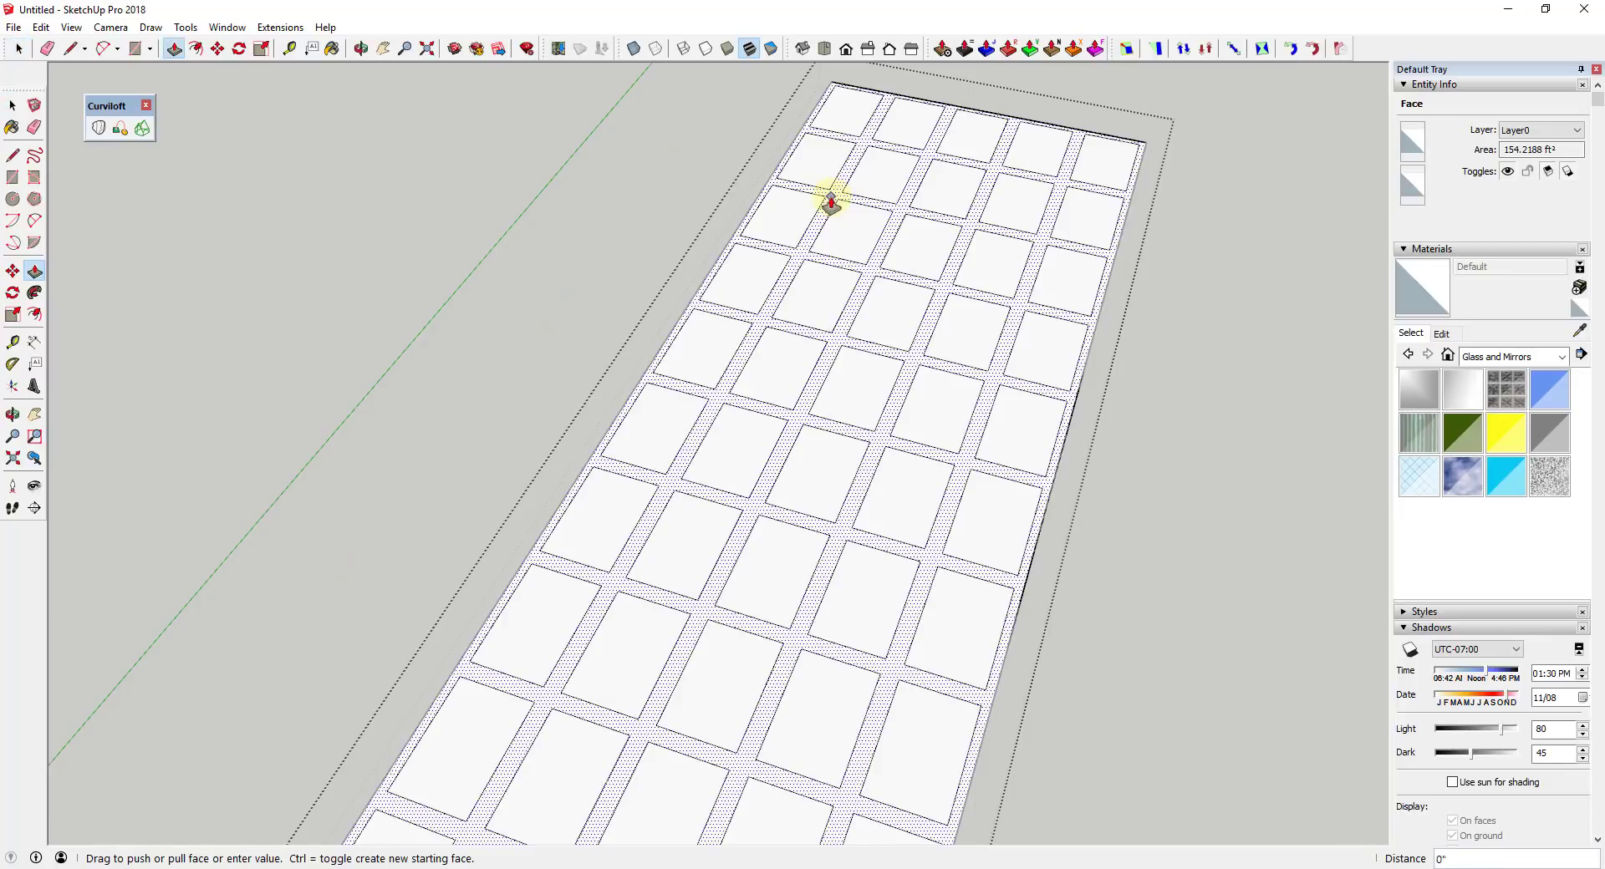
{"action": "left_click_drag", "start_coordinate": [833, 197], "coordinate": [831, 190]}
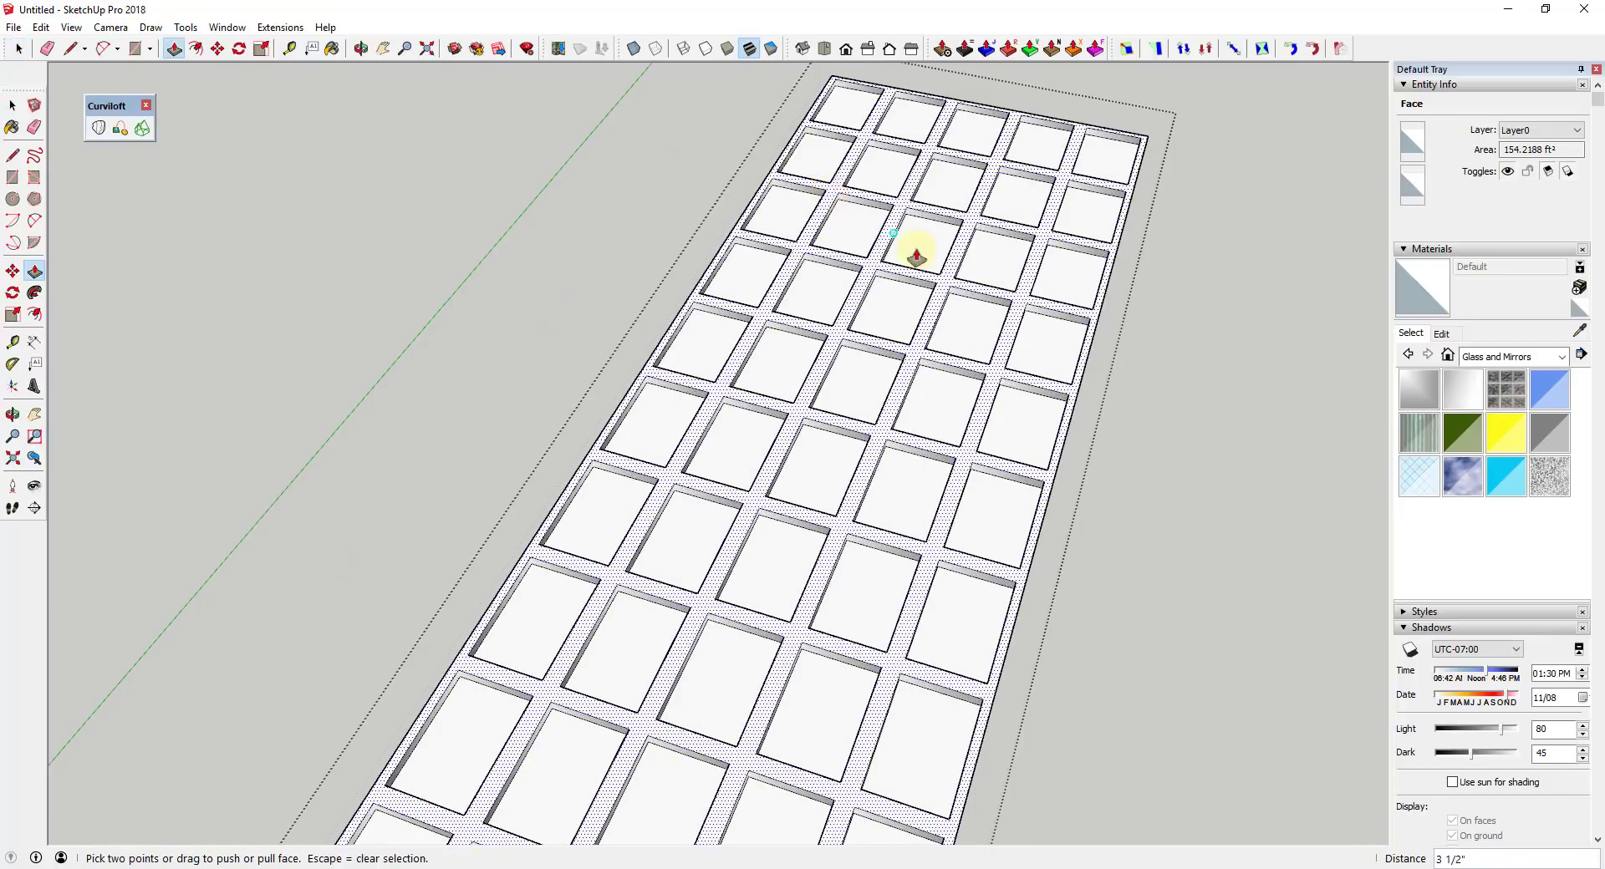
{"action": "middle_click_drag", "start_coordinate": [917, 250], "coordinate": [949, 89]}
{"action": "scroll", "coordinate": [970, 452], "scroll_direction": "down", "scroll_amount": 3}
{"action": "middle_click_drag", "start_coordinate": [961, 535], "coordinate": [913, 535]}
{"action": "scroll", "coordinate": [922, 529], "scroll_direction": "down", "scroll_amount": 1}
- Undo the frame extrusion, the rectangle and the frame surface deletion, restoring the offset grid with its continuous smoothed frame surface
{"action": "key", "text": "space"}
{"action": "key", "text": "ctrl+z"}
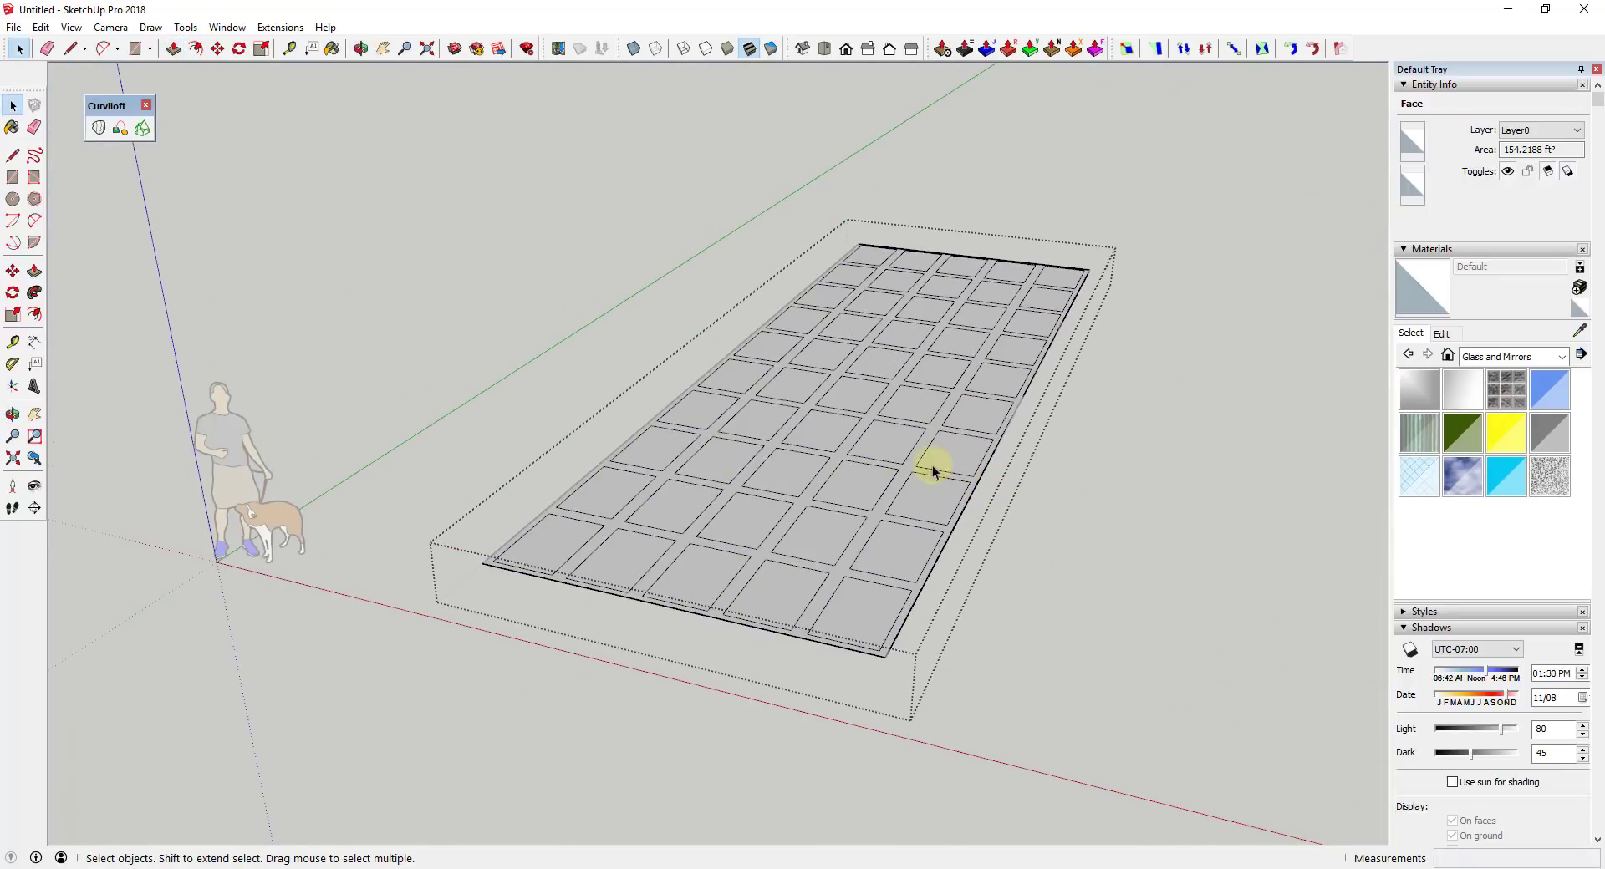
{"action": "scroll", "coordinate": [927, 456], "scroll_direction": "down", "scroll_amount": 2}
{"action": "key", "text": "ctrl+z"}
{"action": "key", "text": "ctrl+z"}
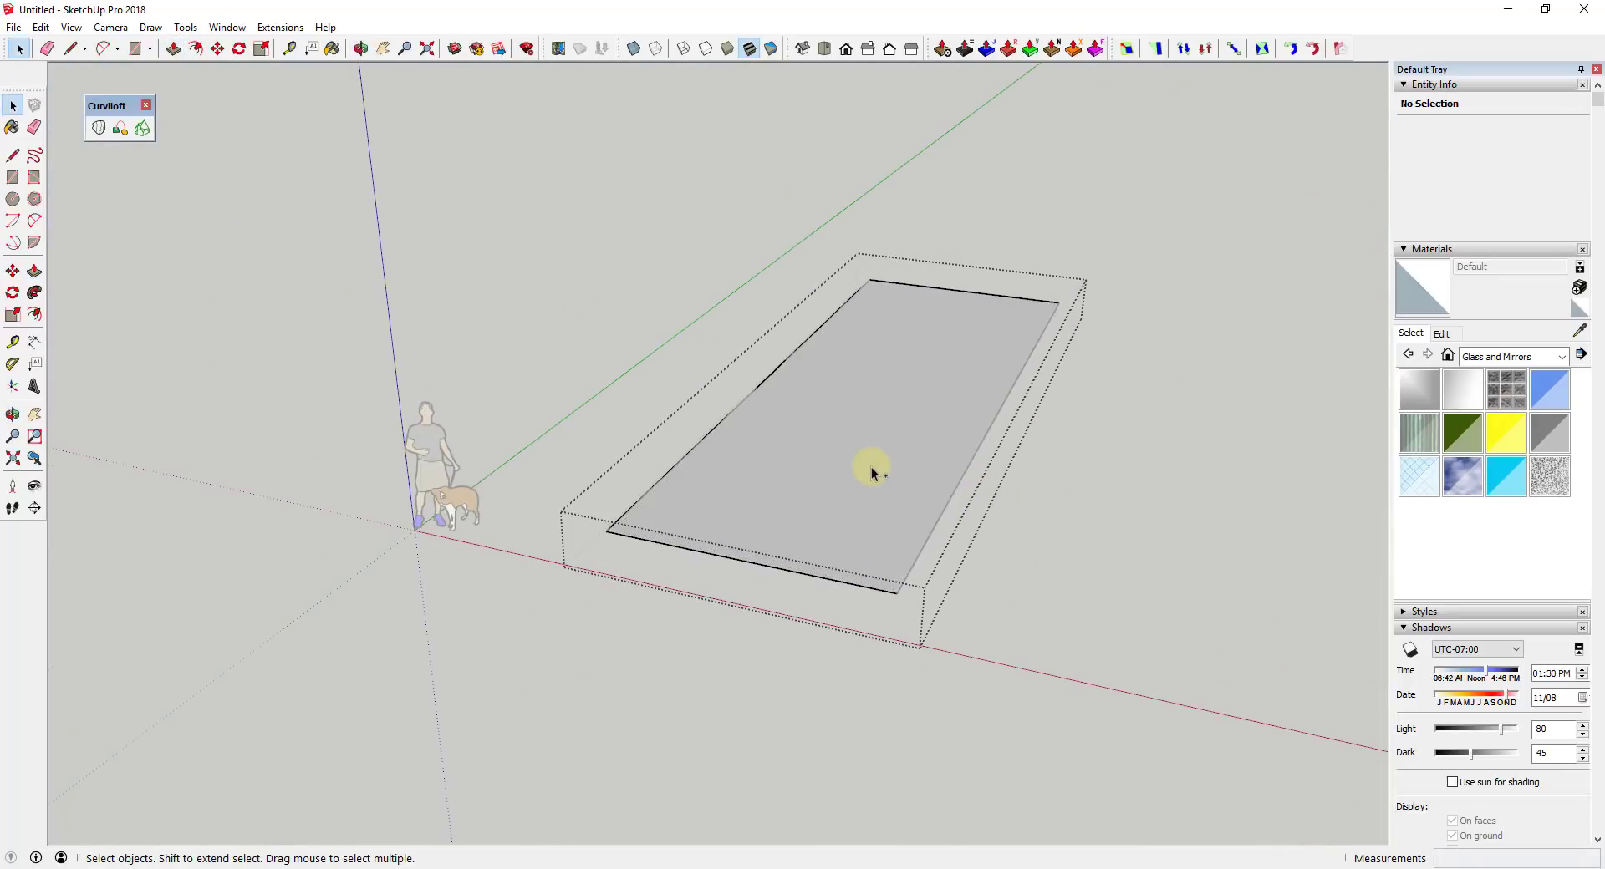
{"action": "key", "text": "ctrl+y"}
{"action": "scroll", "coordinate": [873, 460], "scroll_direction": "up", "scroll_amount": 5}
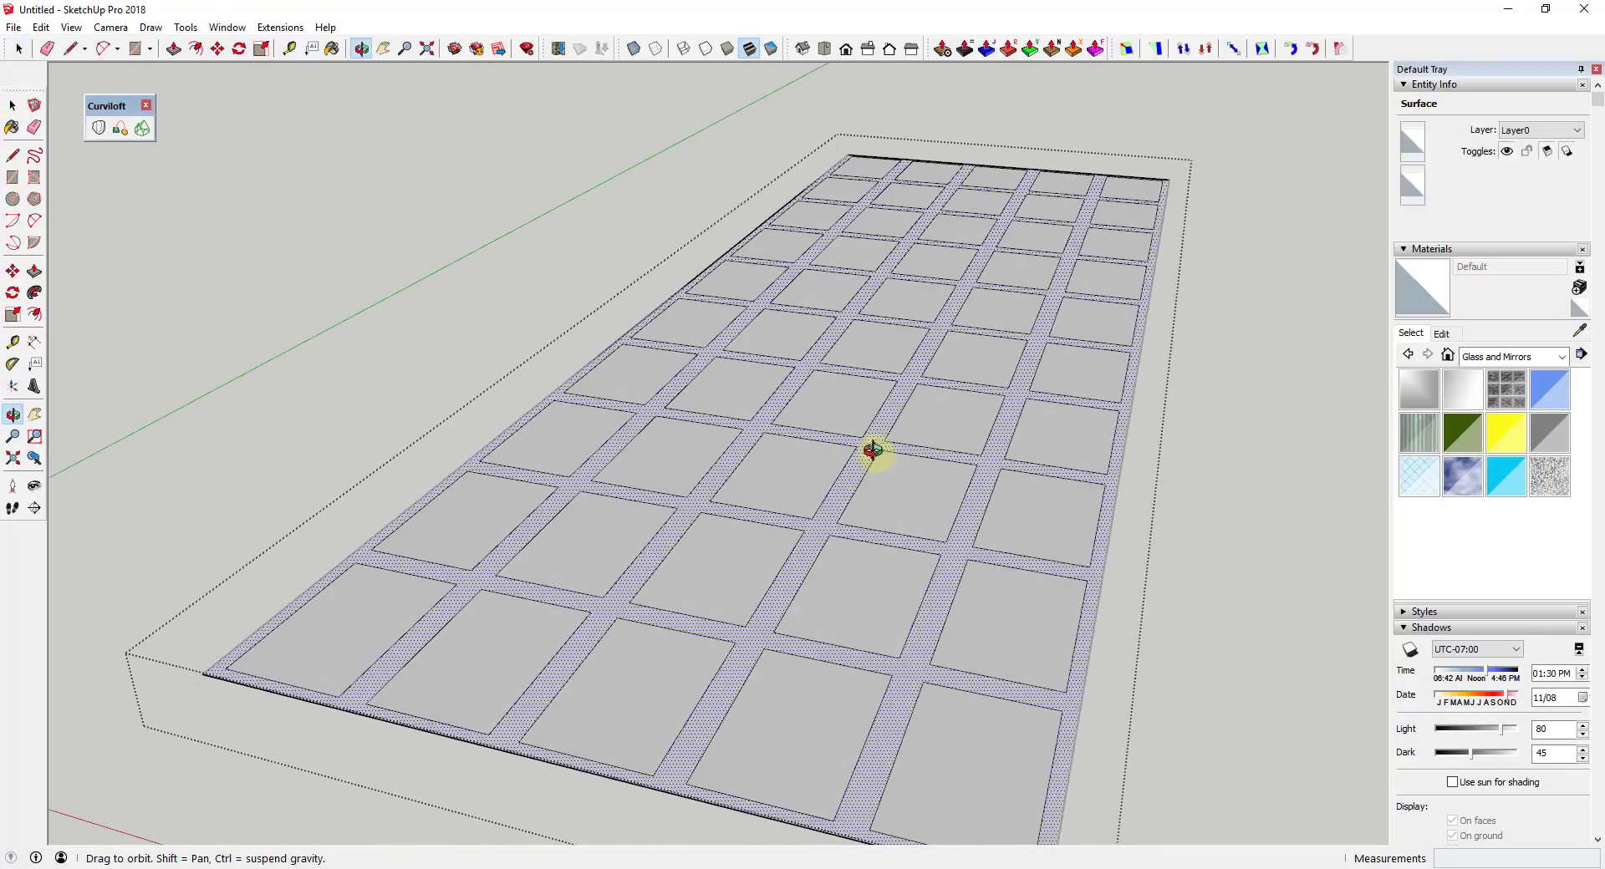
- Briefly show the hidden geometry of the panel grid and hide it again
{"action": "middle_click_drag", "start_coordinate": [872, 452], "coordinate": [879, 450]}
{"action": "left_click", "coordinate": [71, 27]}
{"action": "left_click", "coordinate": [104, 83]}
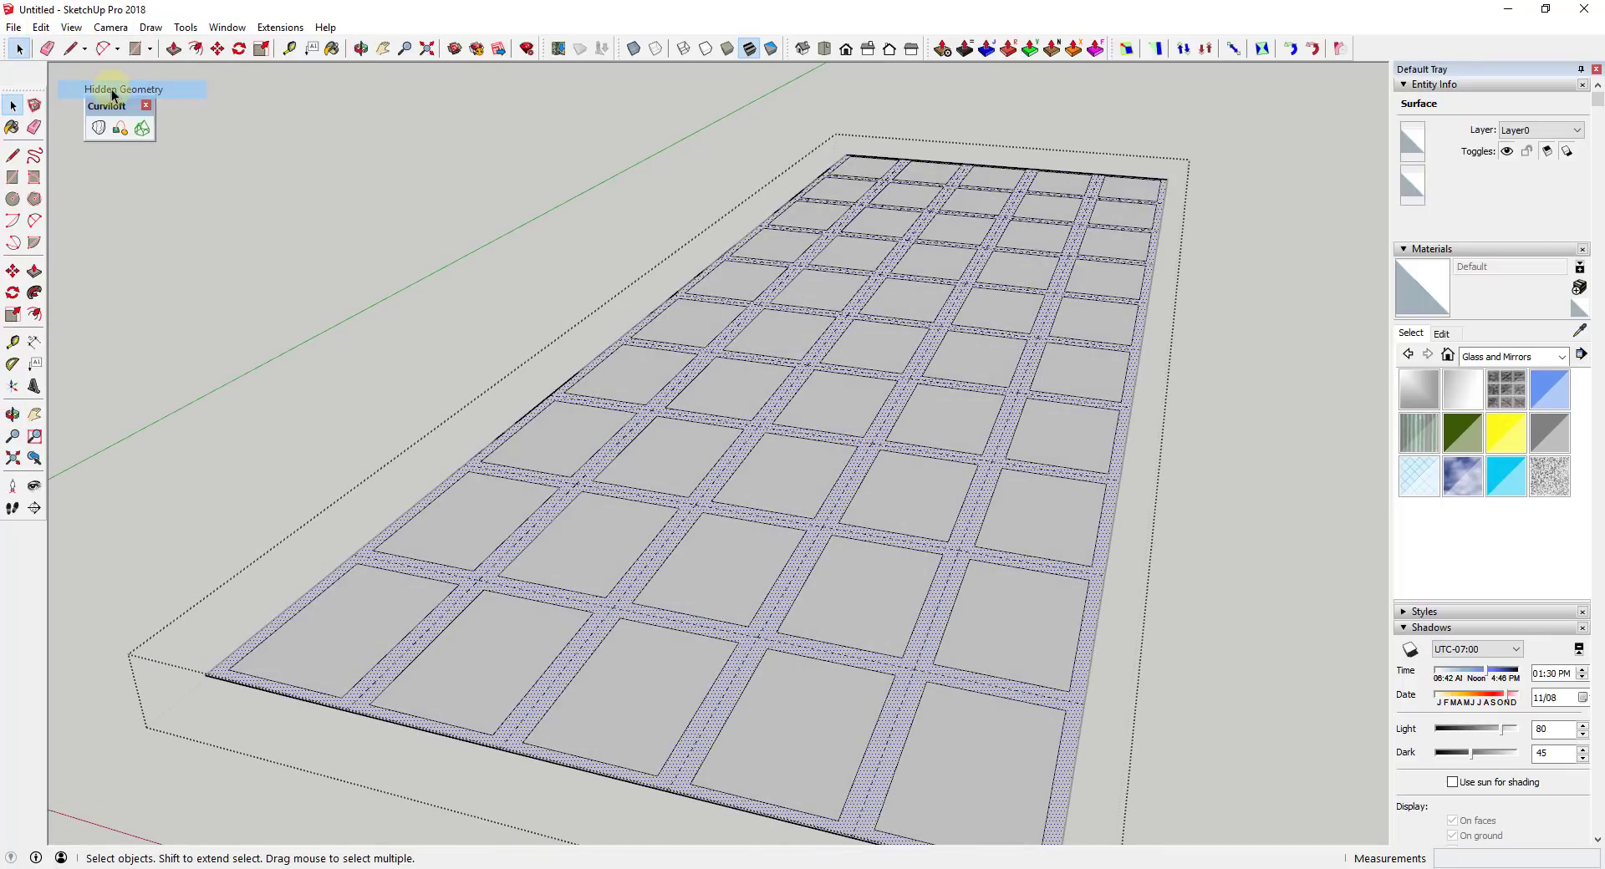
{"action": "left_click", "coordinate": [71, 27]}
{"action": "left_click", "coordinate": [108, 88]}
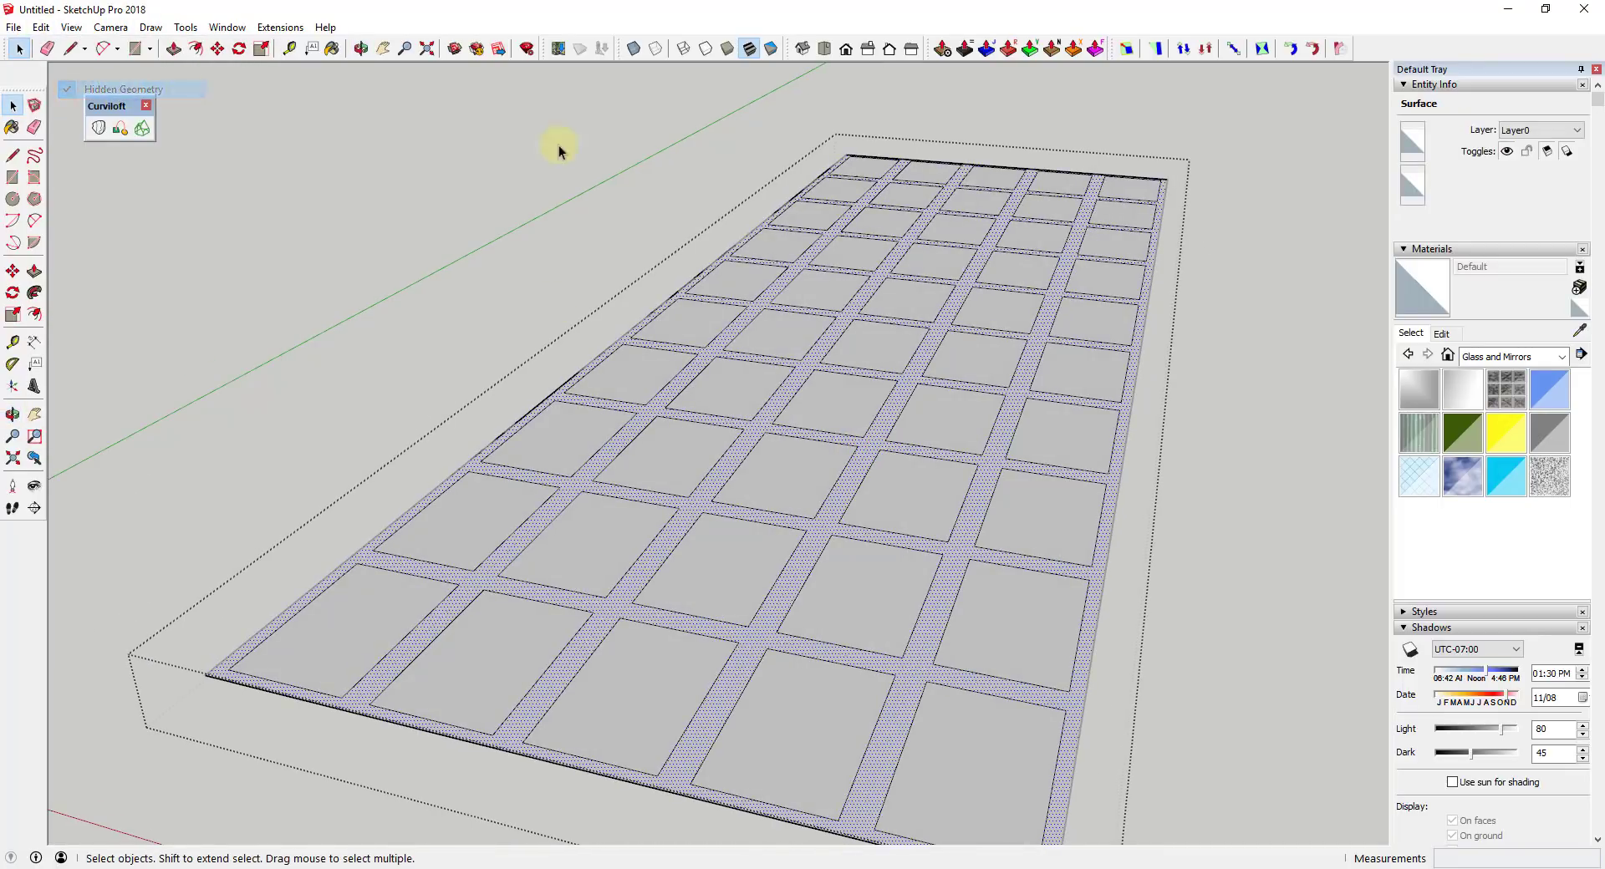
- Extrude the continuous frame surface upward by about 7 3/16" with Joint Push Pull and exit the tool
{"action": "left_click", "coordinate": [983, 50]}
{"action": "left_click", "coordinate": [1017, 406]}
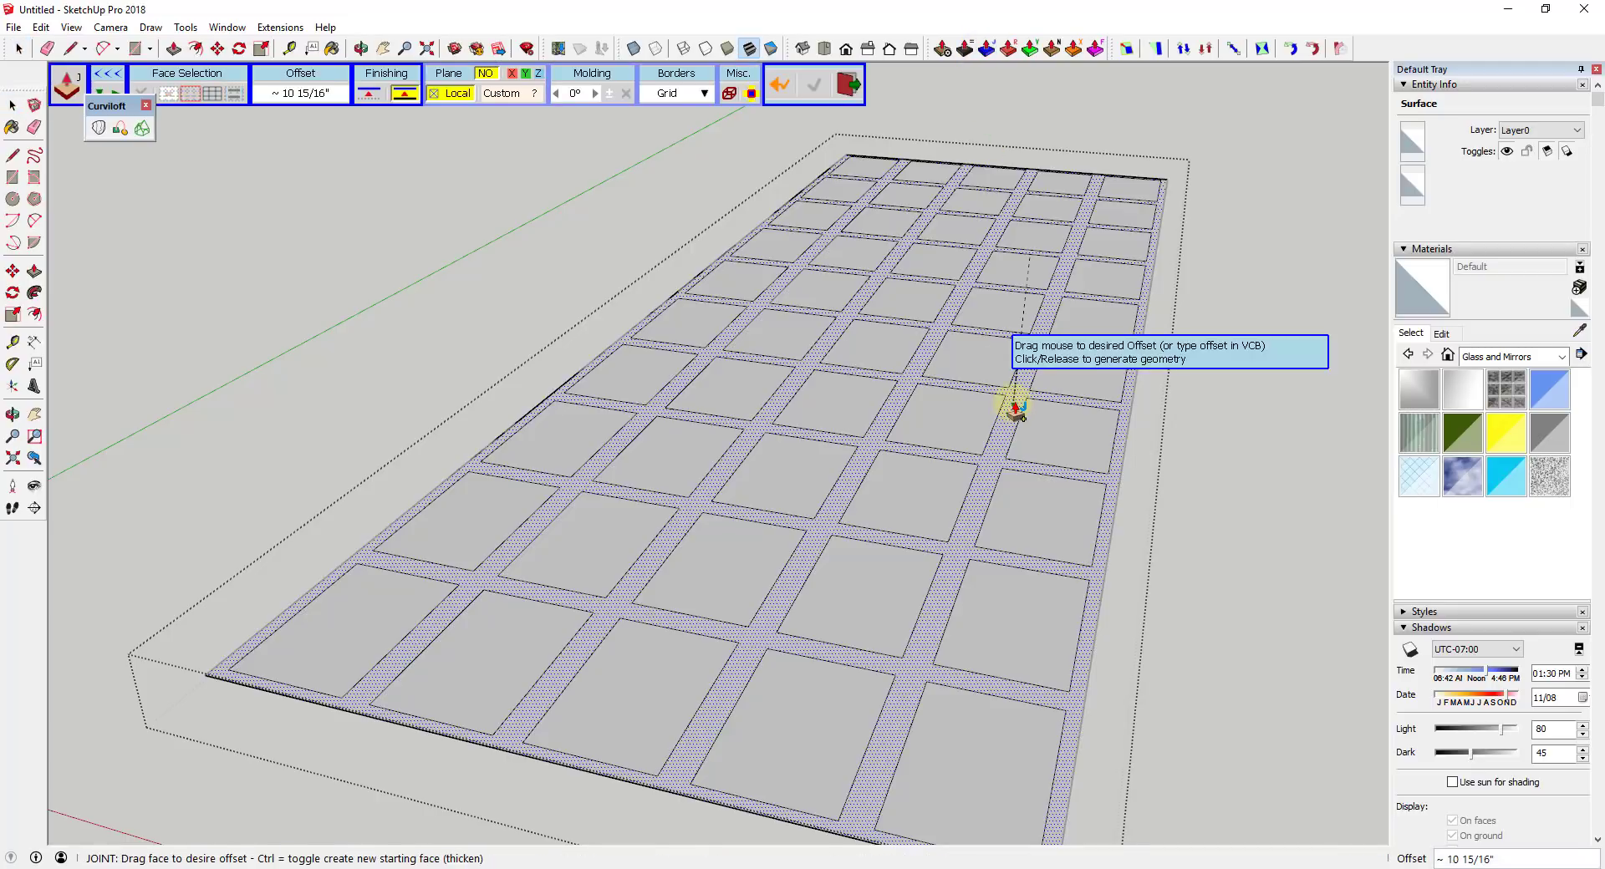
{"action": "left_click", "coordinate": [1013, 428]}
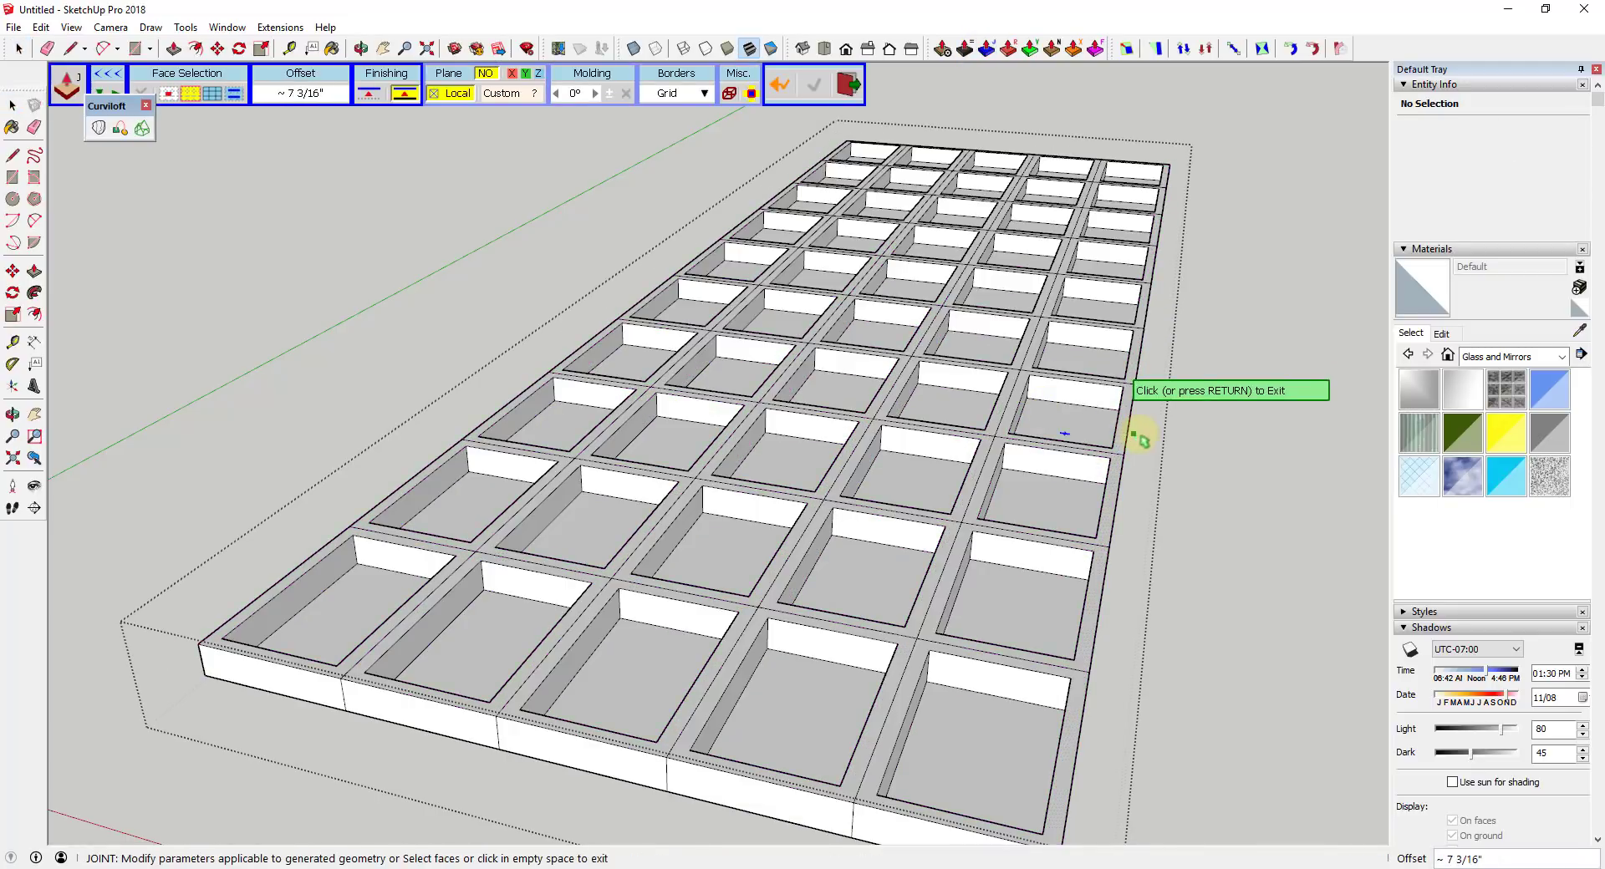
{"action": "left_click", "coordinate": [1156, 442]}
- Extrude the frame surface on the grid's underside downward with Joint Push Pull and return to the Select tool
{"action": "scroll", "coordinate": [1145, 426], "scroll_direction": "down", "scroll_amount": 3}
{"action": "middle_click_drag", "start_coordinate": [1140, 415], "coordinate": [985, 240]}
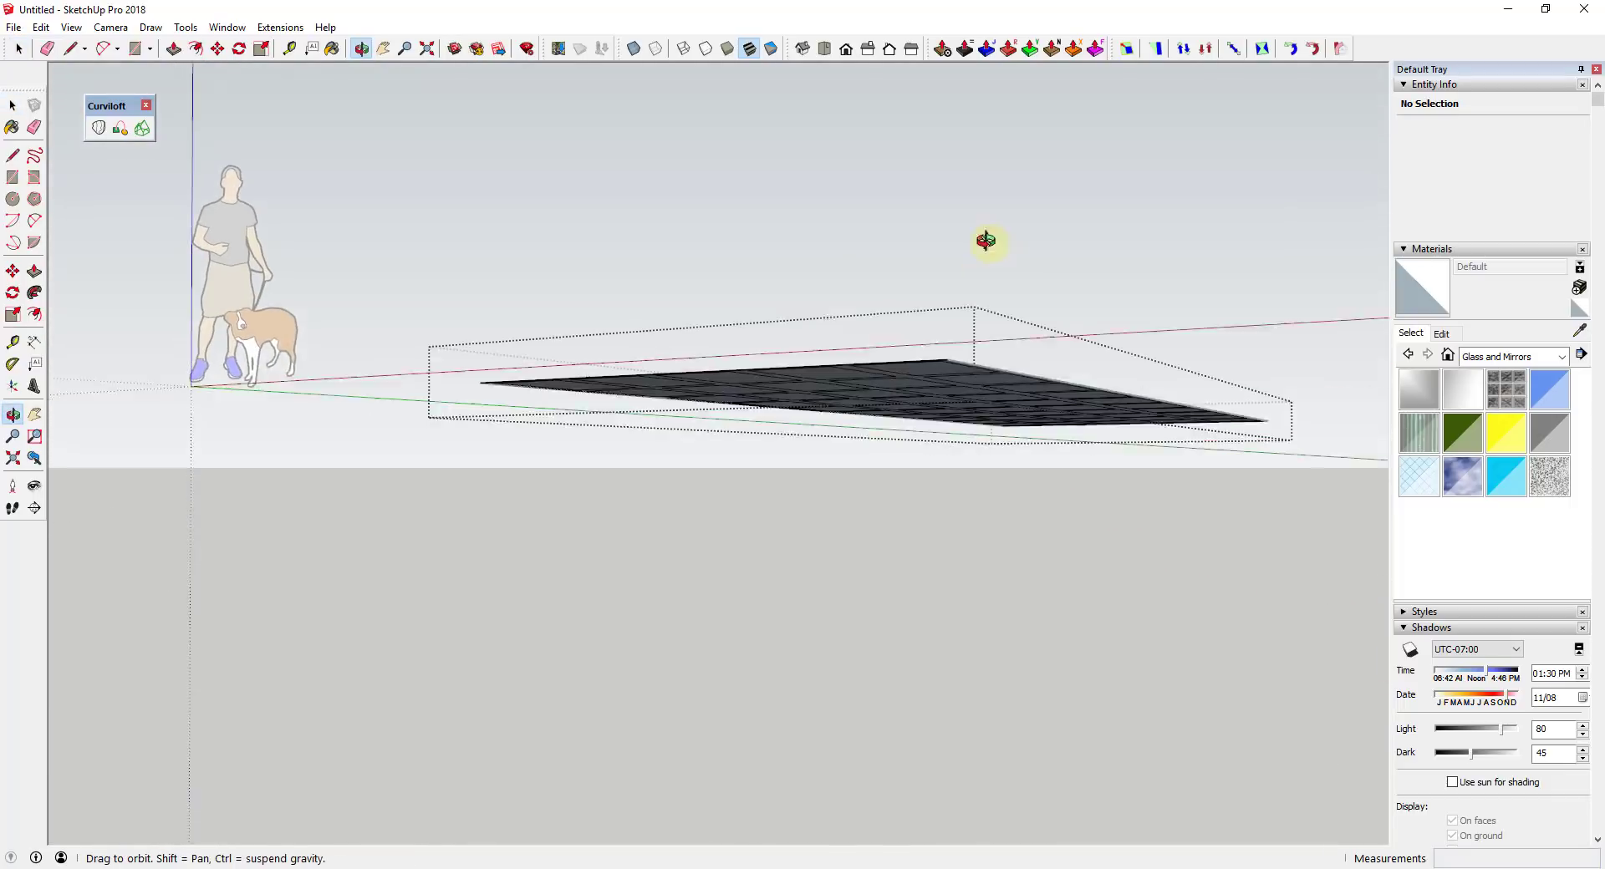
{"action": "scroll", "coordinate": [910, 365], "scroll_direction": "up", "scroll_amount": 6}
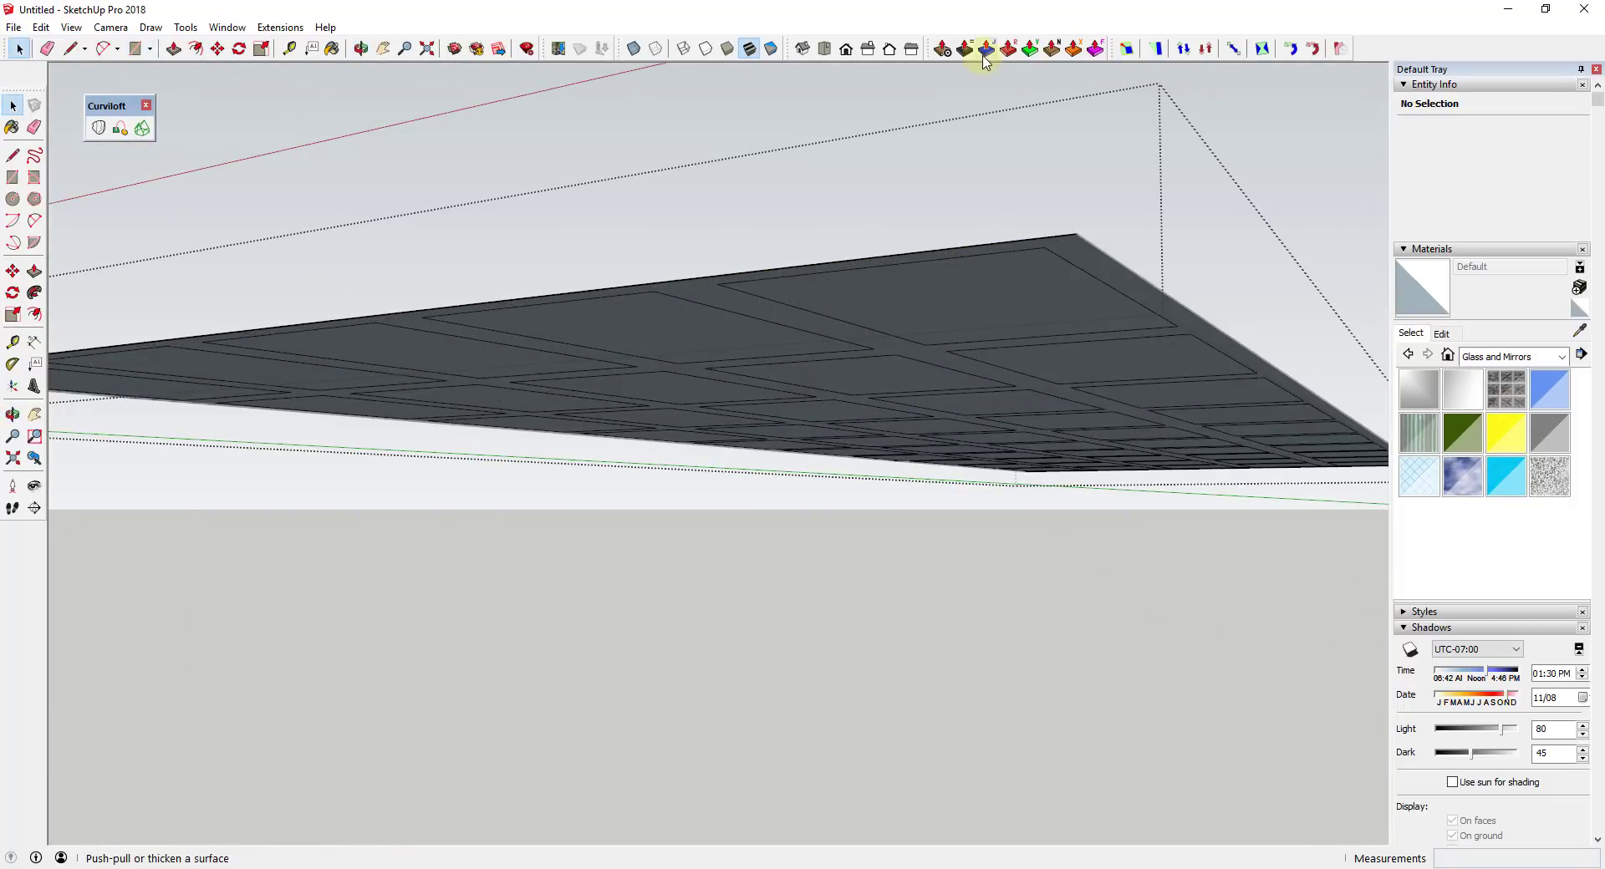
{"action": "left_click", "coordinate": [985, 48]}
{"action": "left_click", "coordinate": [913, 355]}
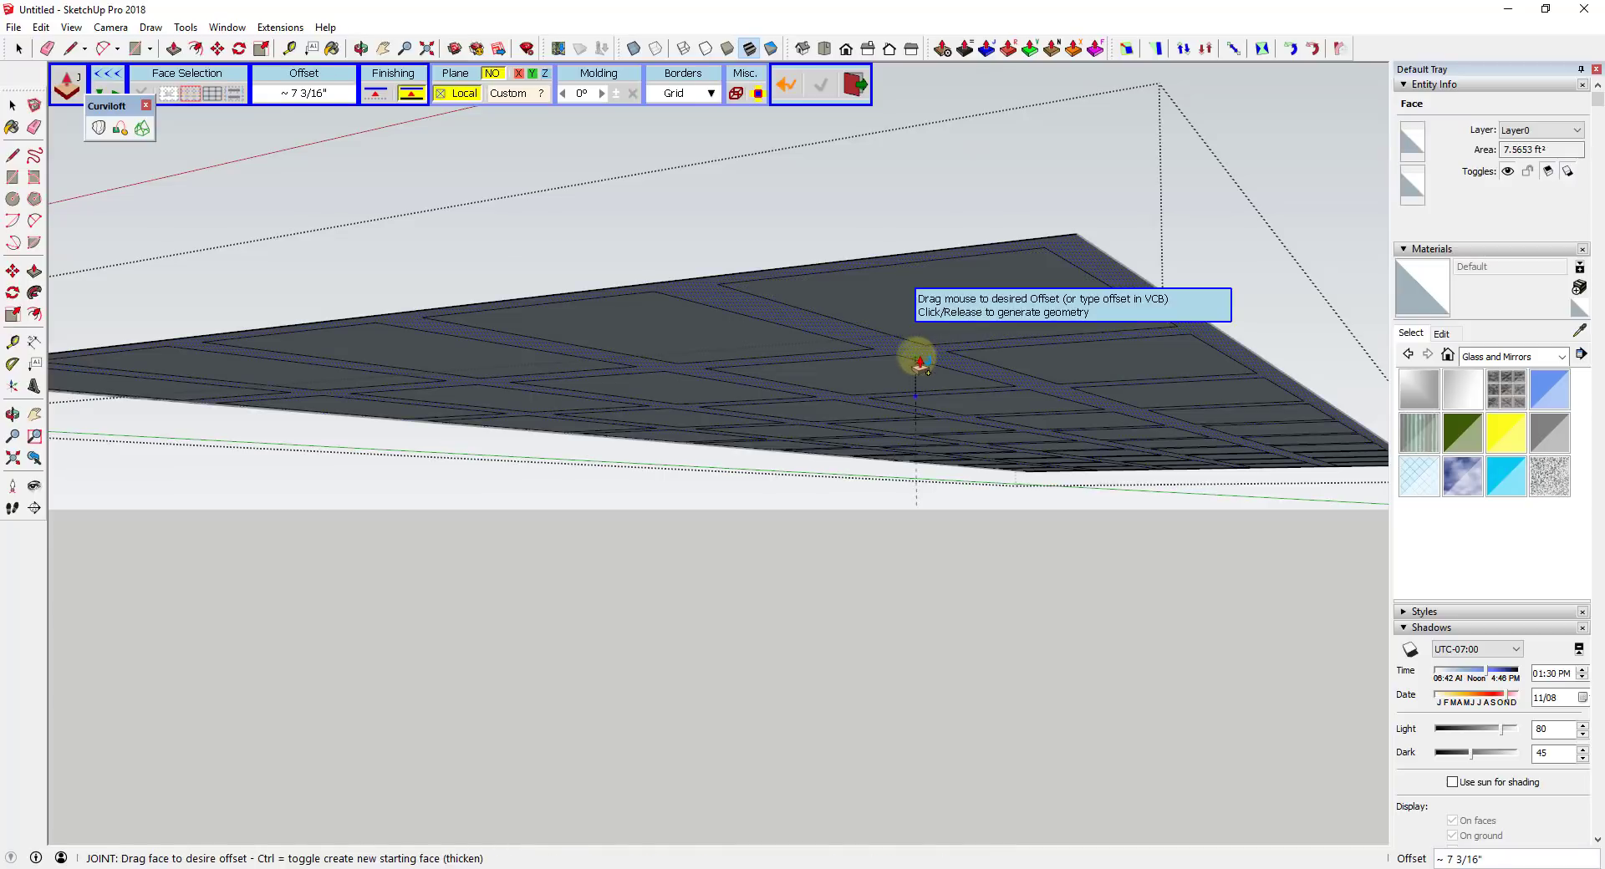
{"action": "left_click", "coordinate": [913, 416]}
{"action": "middle_click_drag", "start_coordinate": [914, 415], "coordinate": [969, 284]}
{"action": "scroll", "coordinate": [922, 314], "scroll_direction": "down", "scroll_amount": 2}
{"action": "key", "text": "space"}
{"action": "scroll", "coordinate": [994, 395], "scroll_direction": "down", "scroll_amount": 4}
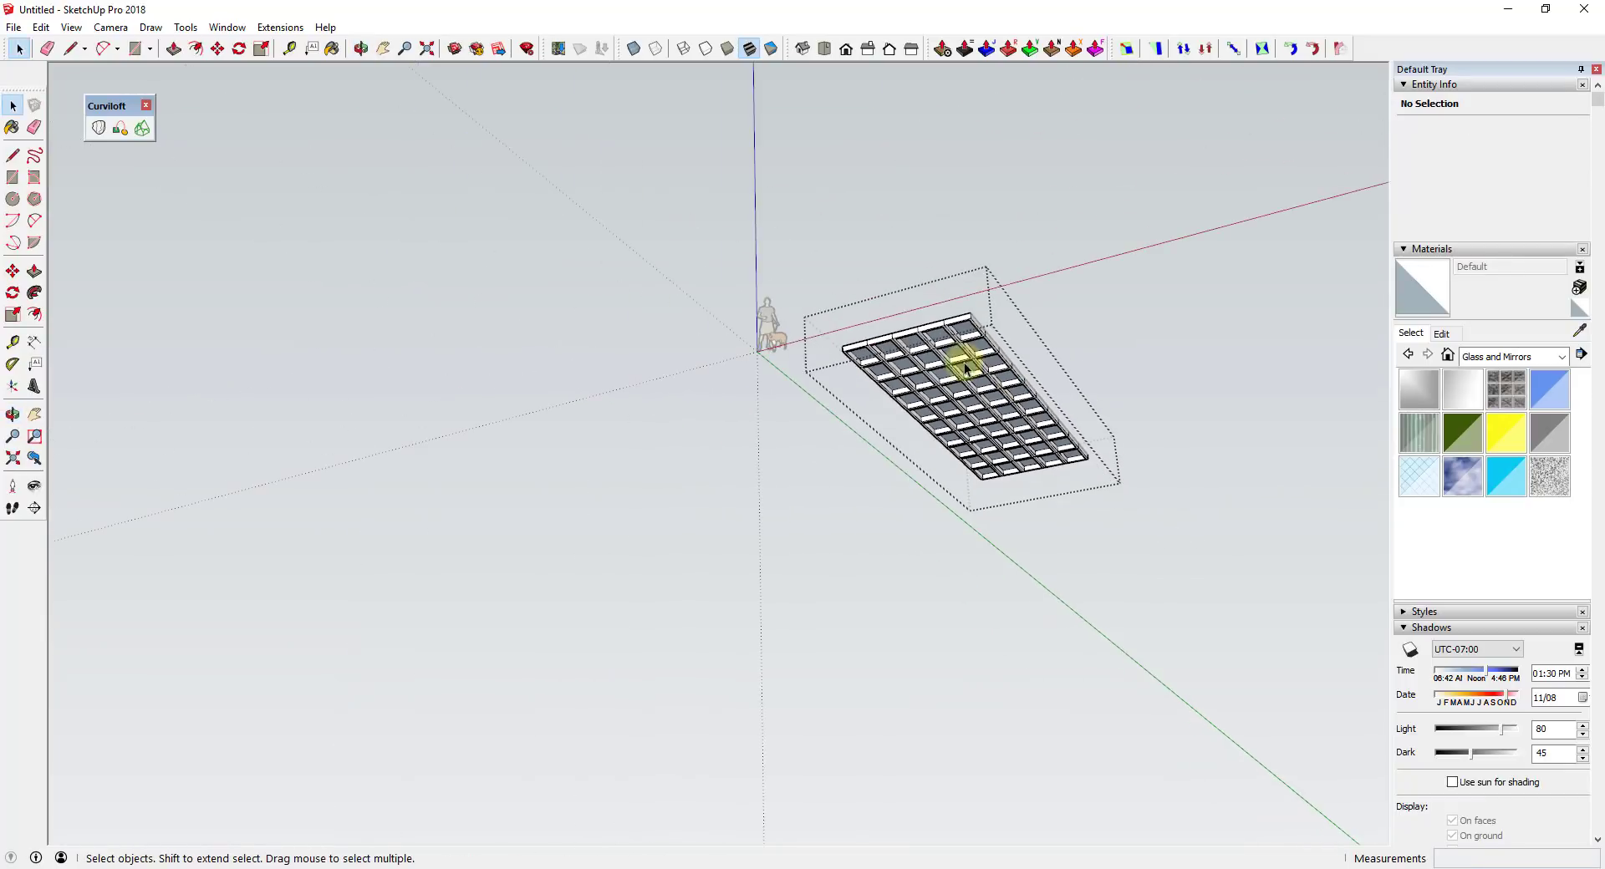
- Select the second pair of lines beside the finished grid and start a Loft by Spline between them
{"action": "middle_click_drag", "start_coordinate": [1017, 369], "coordinate": [919, 452]}
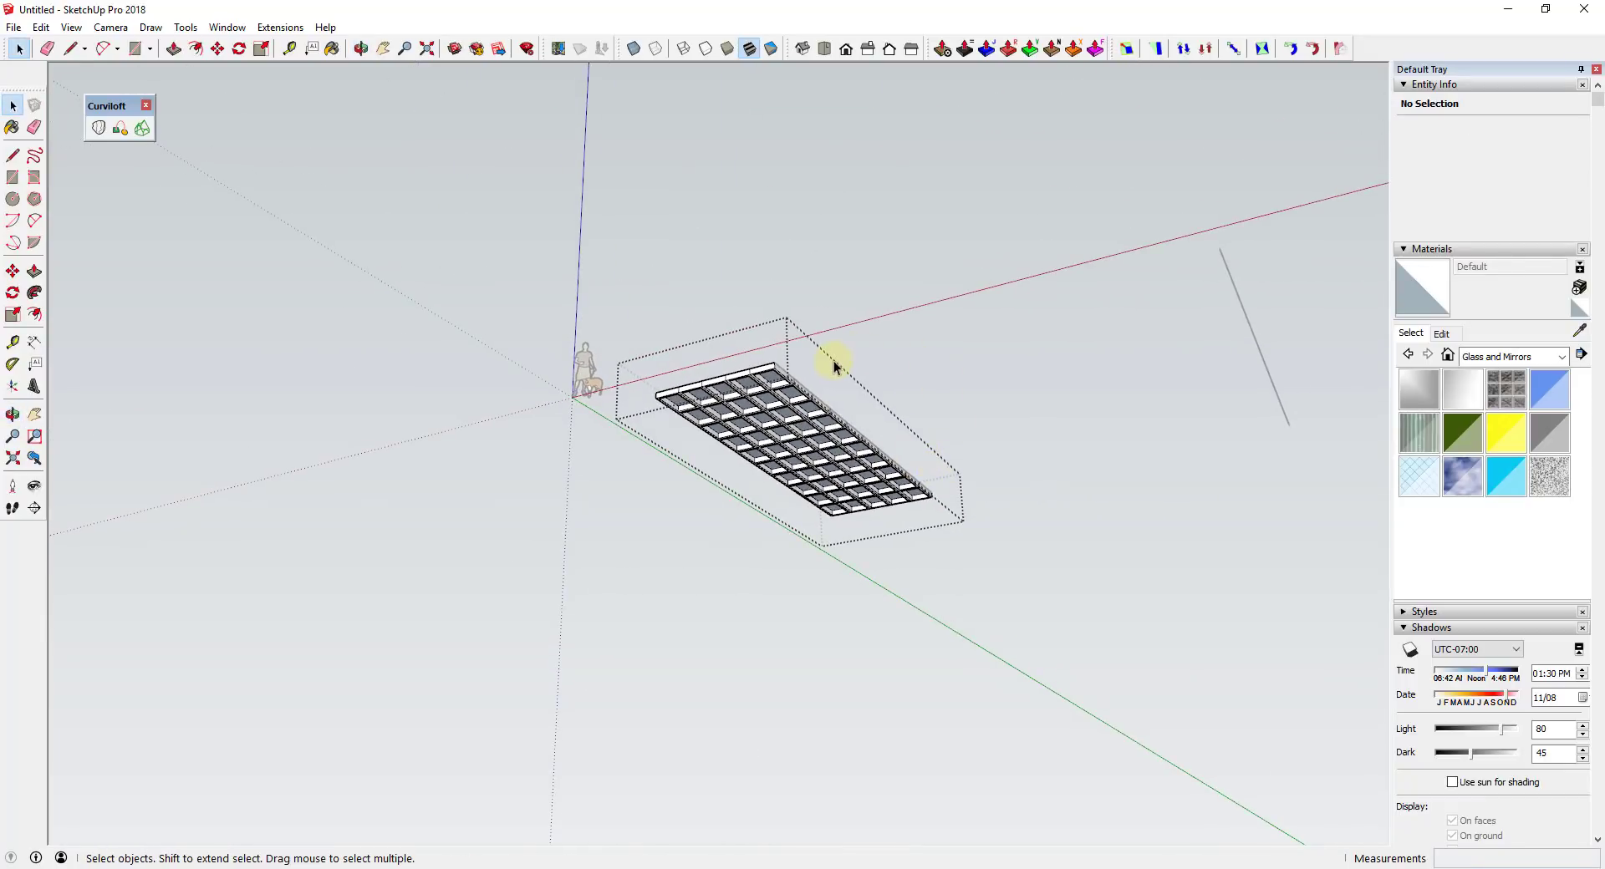
{"action": "middle_click_drag", "start_coordinate": [831, 362], "coordinate": [907, 588]}
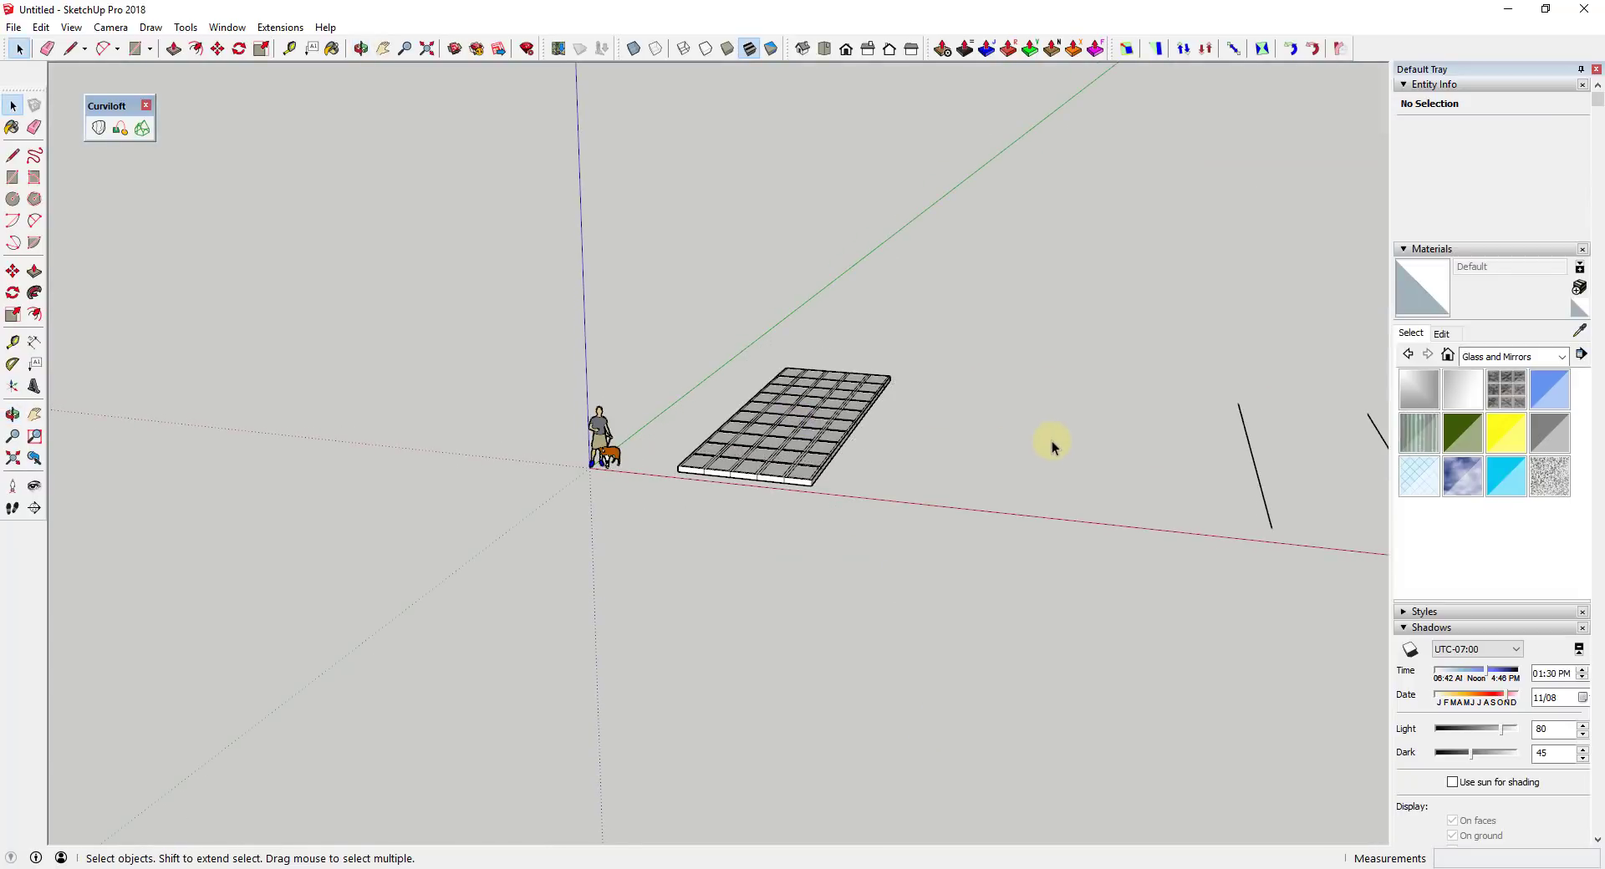
{"action": "middle_click_drag", "start_coordinate": [1049, 444], "coordinate": [994, 548]}
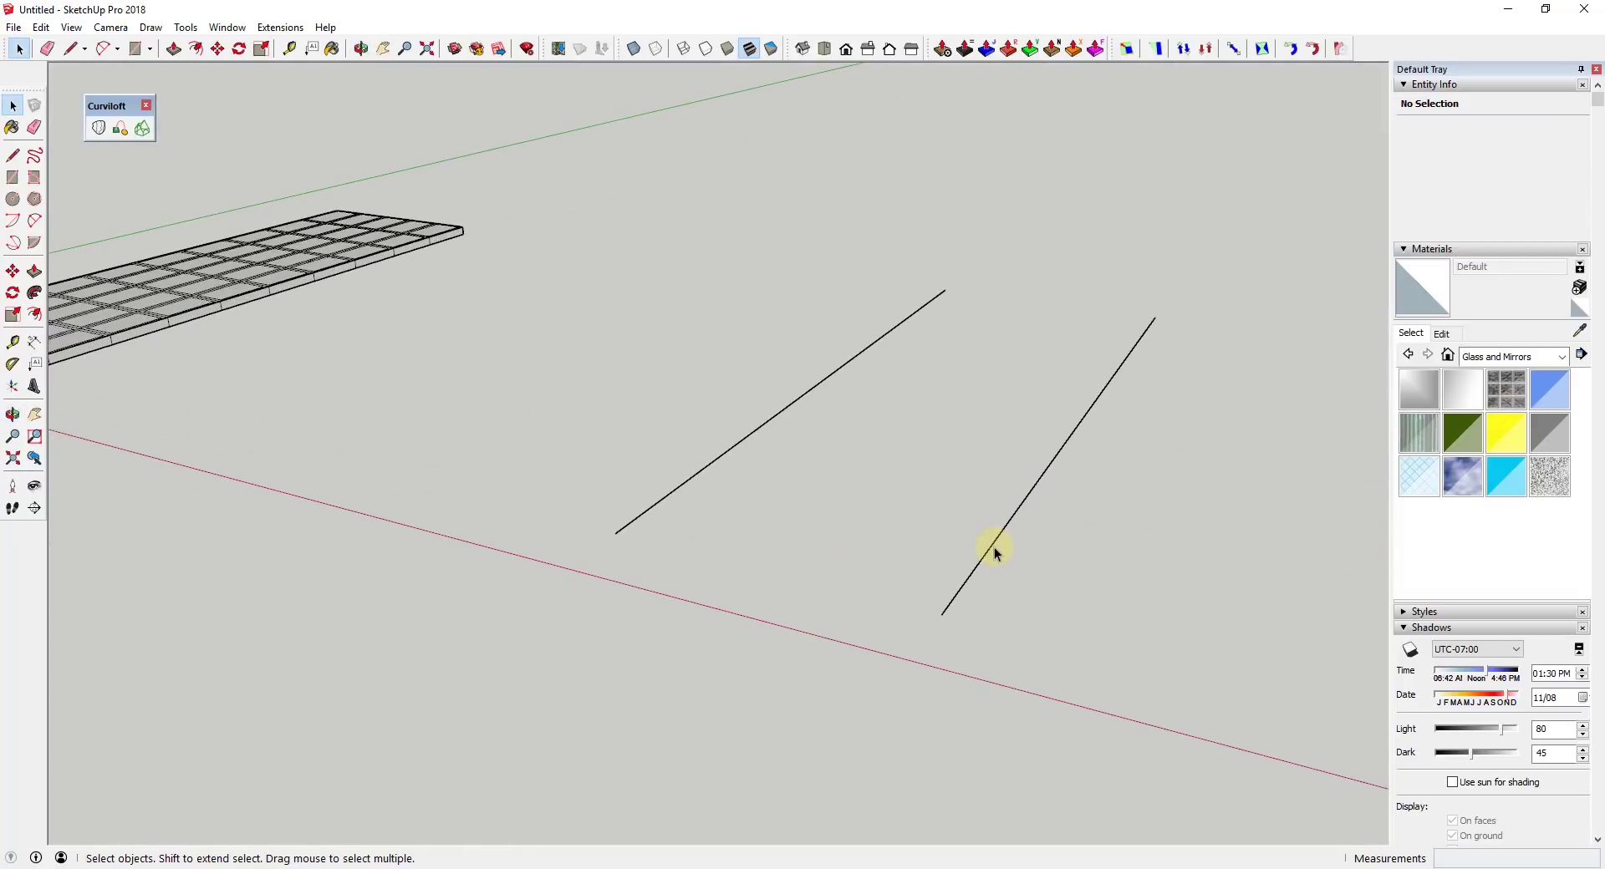
{"action": "left_click", "coordinate": [965, 586]}
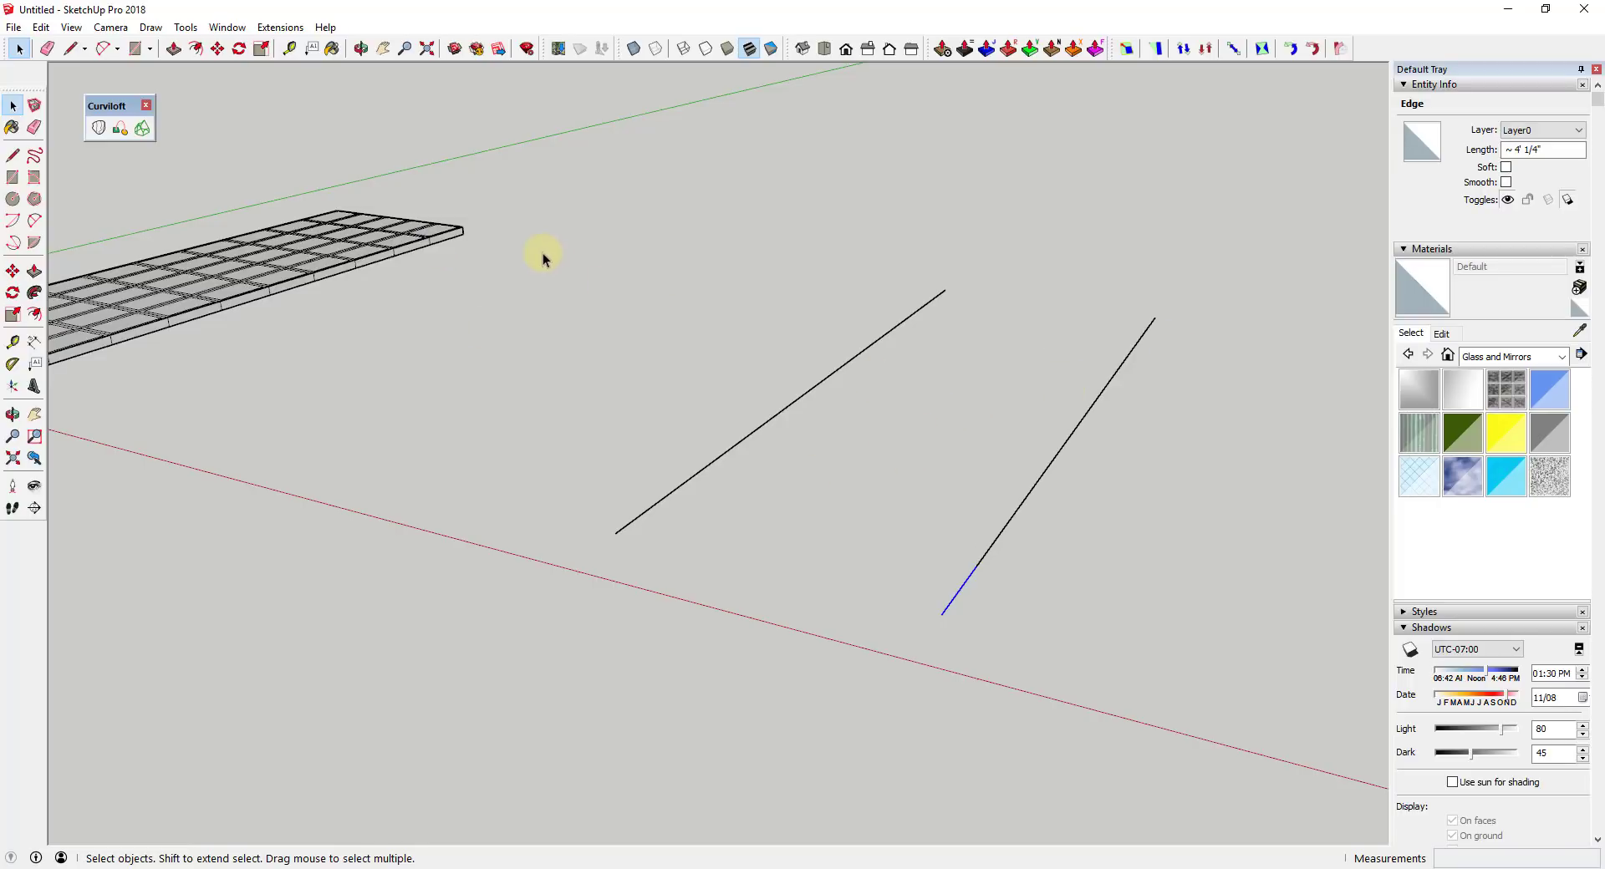
{"action": "left_click_drag", "start_coordinate": [543, 259], "coordinate": [1199, 642]}
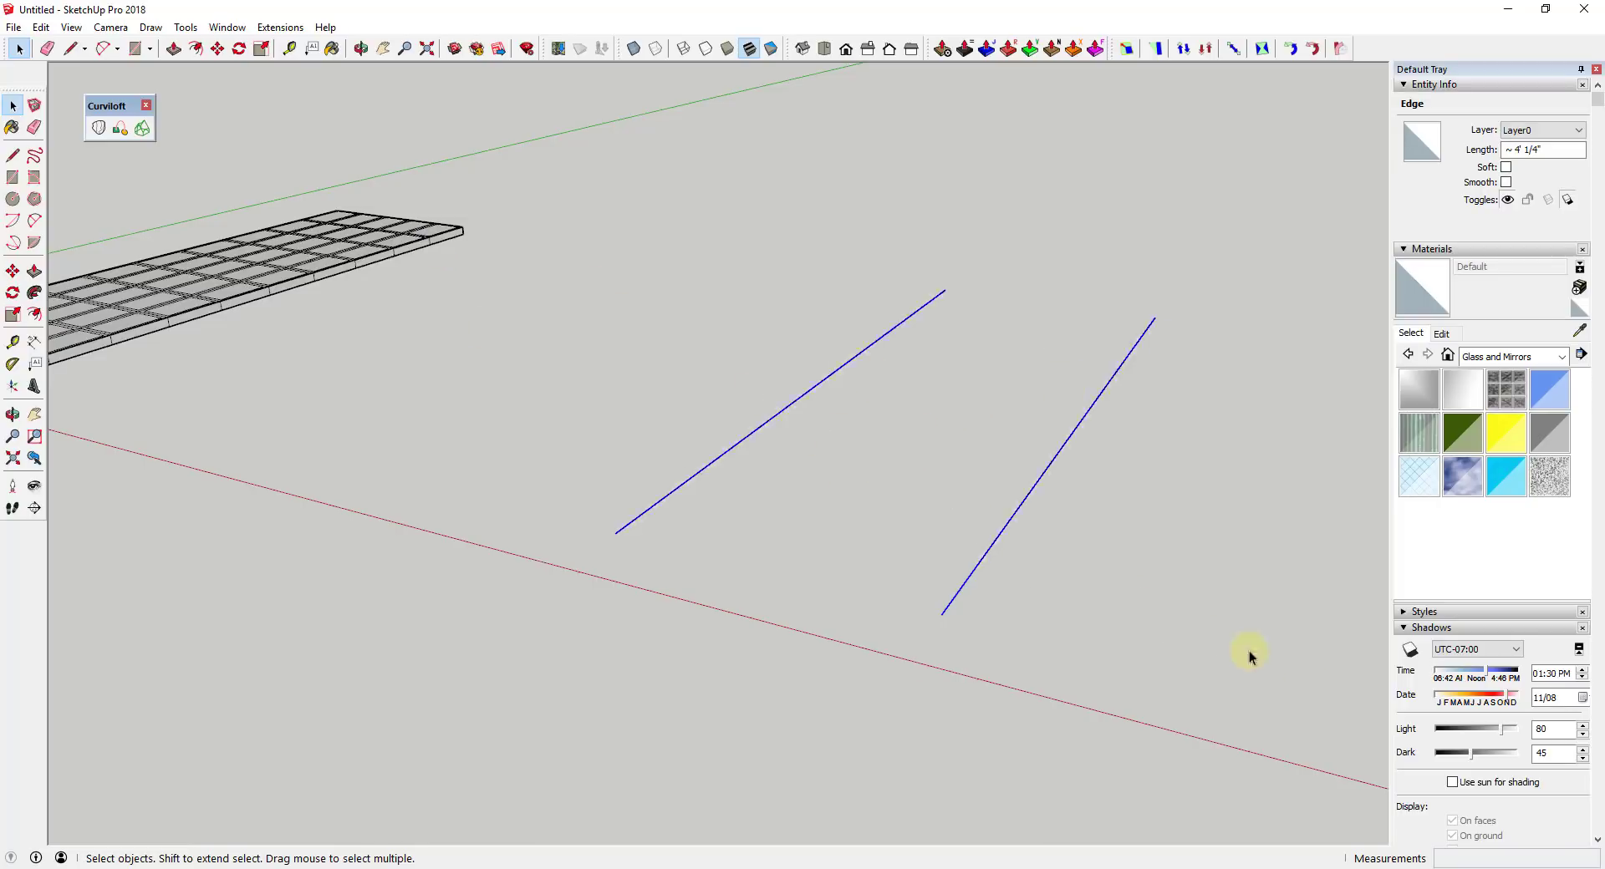
{"action": "left_click", "coordinate": [99, 128]}
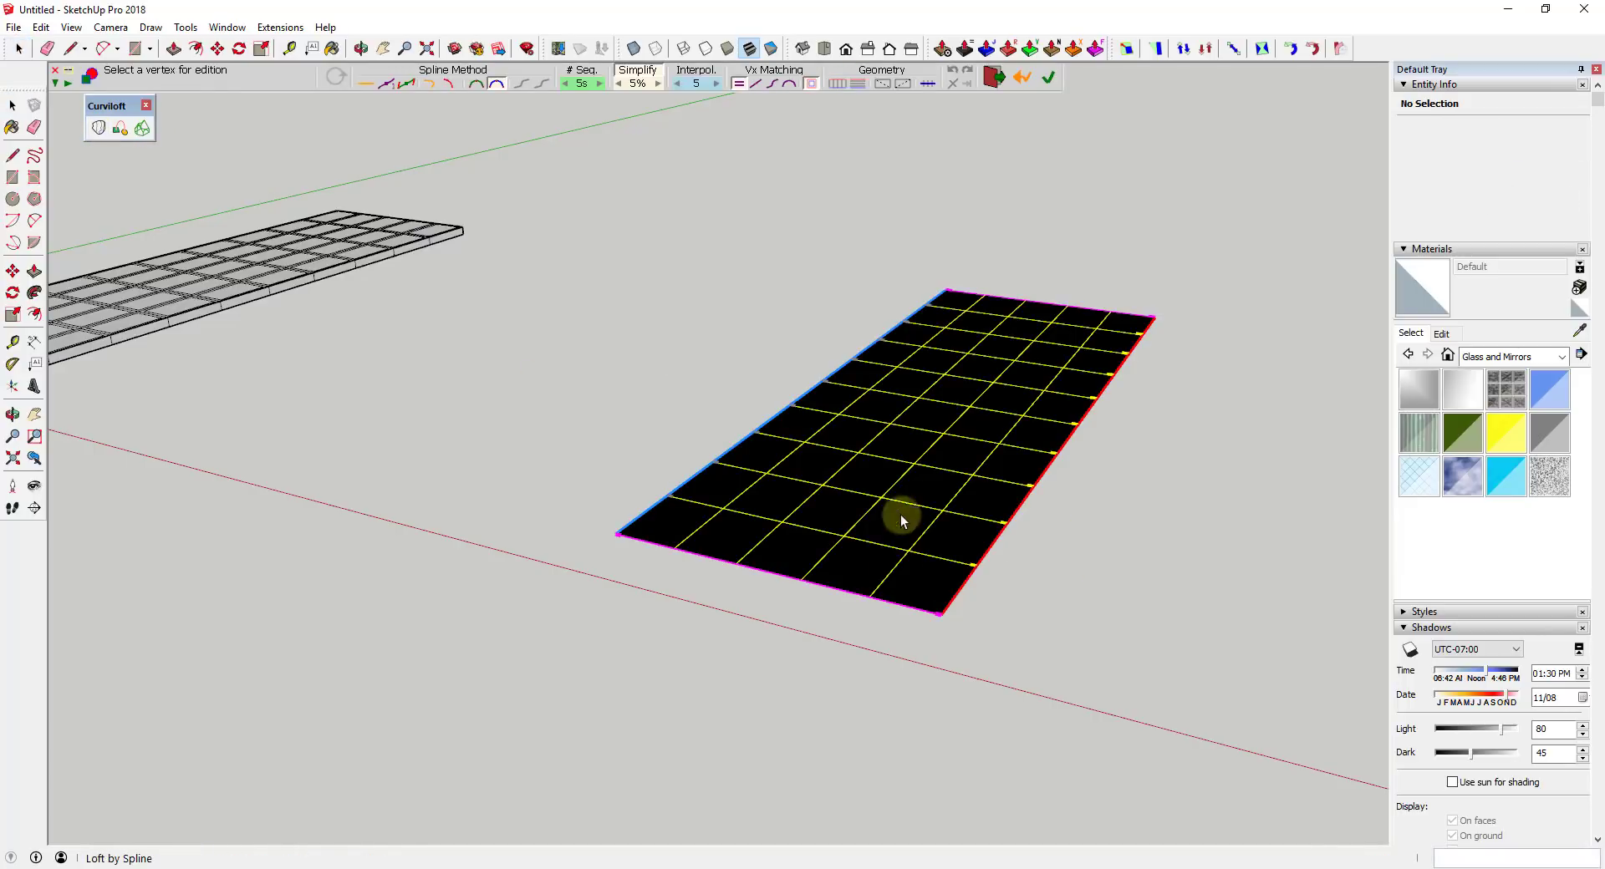
- Edit the loft between the two lines and set its number of segments to 2
{"action": "scroll", "coordinate": [923, 573], "scroll_direction": "up", "scroll_amount": 2}
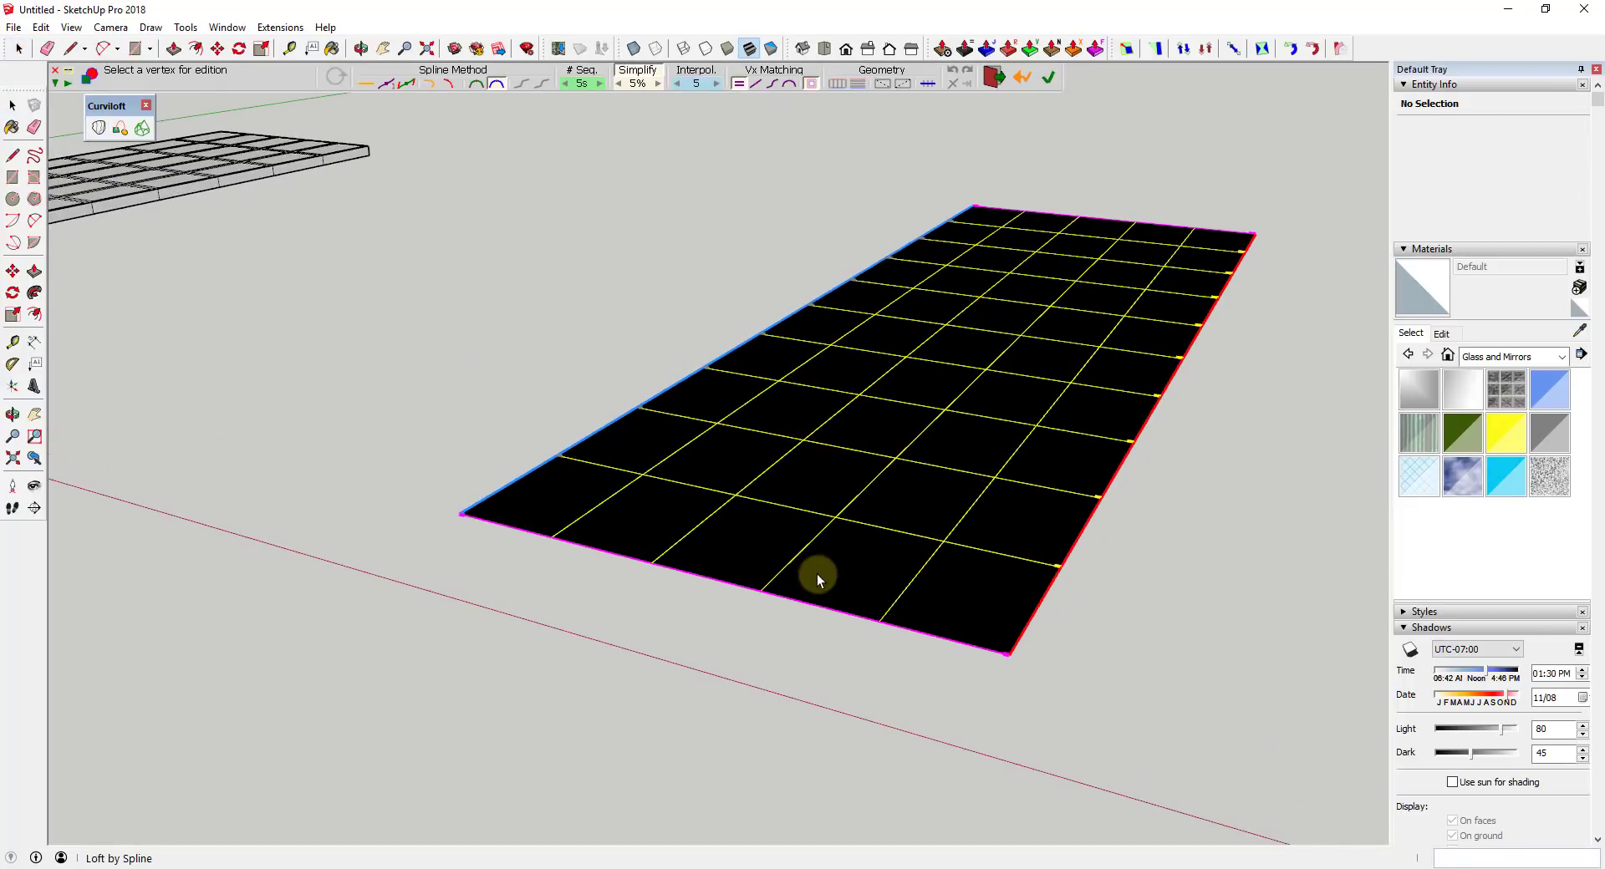
{"action": "key", "text": "Return"}
{"action": "left_click", "coordinate": [837, 522]}
{"action": "key", "text": "Return"}
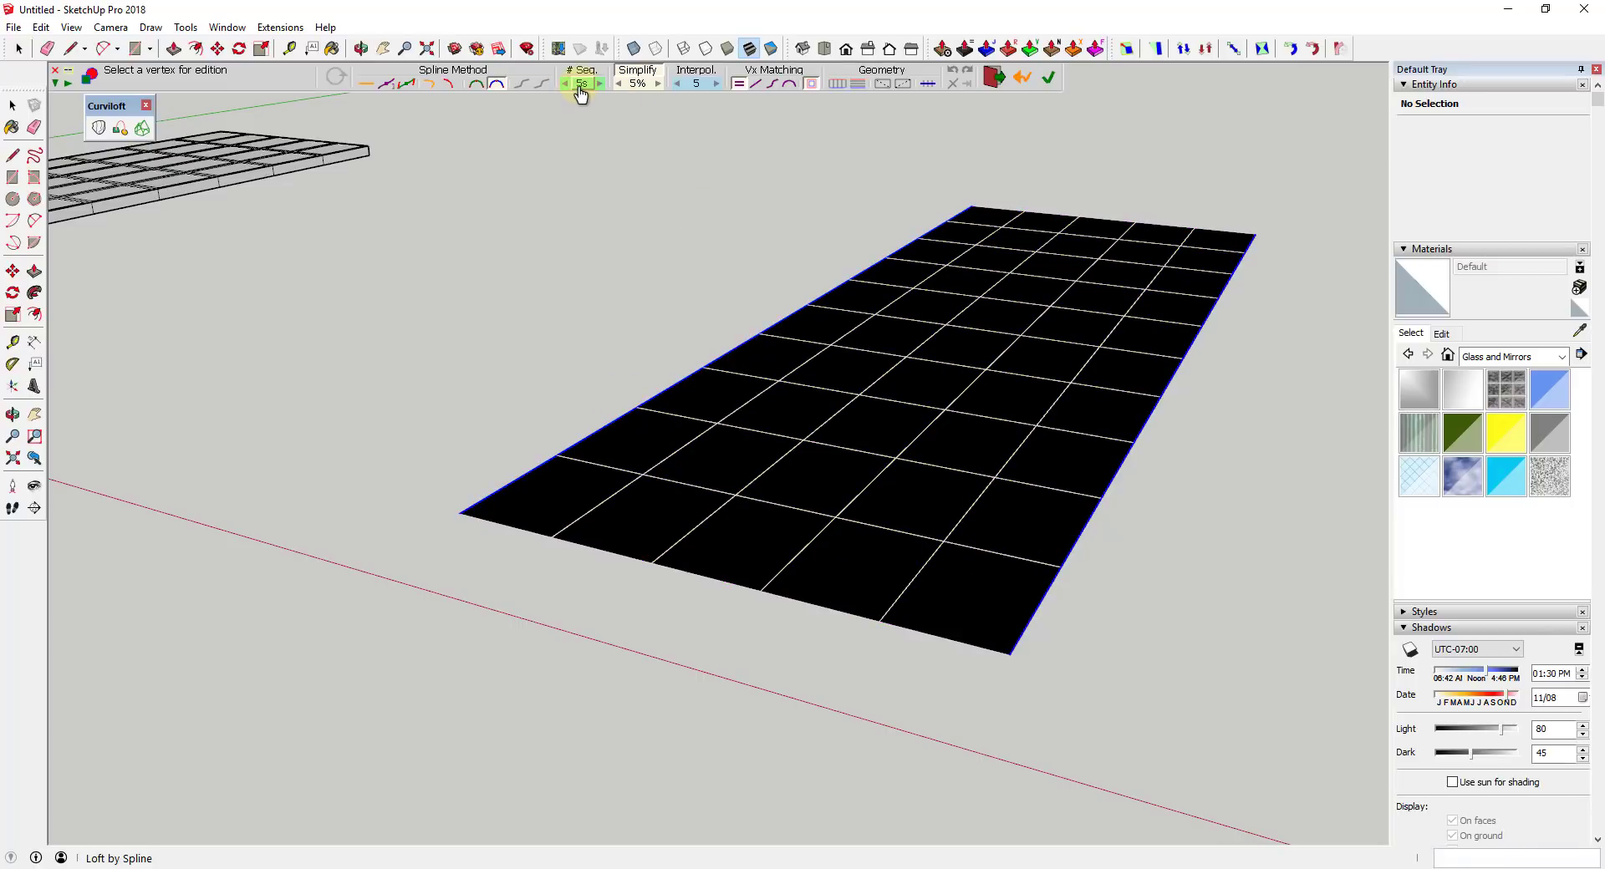
{"action": "left_click", "coordinate": [580, 86]}
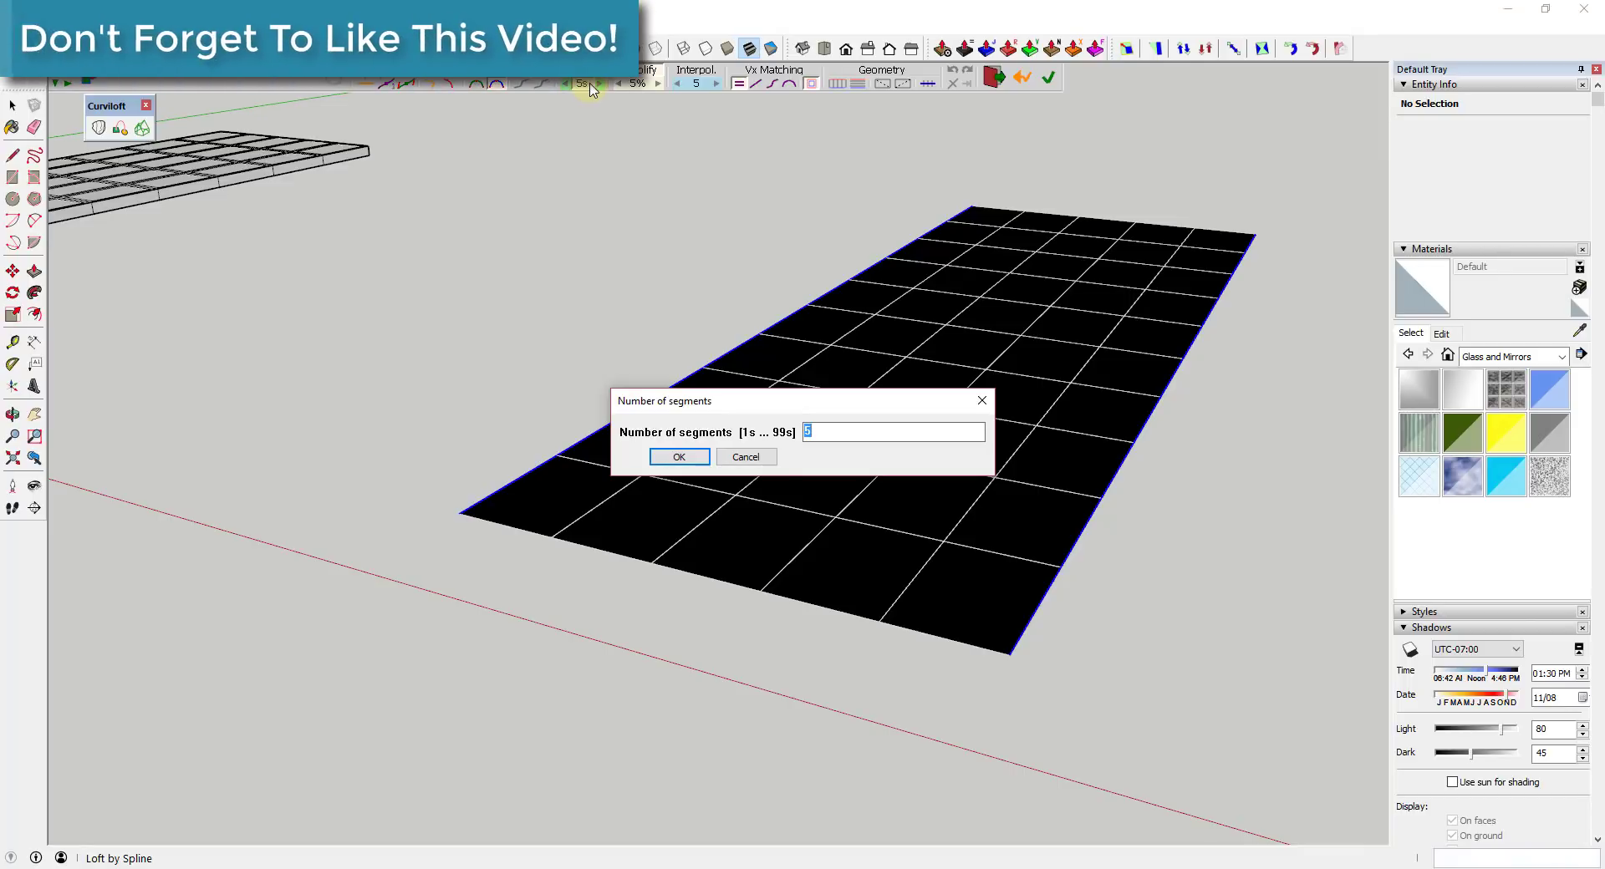
{"action": "key", "text": "Return"}
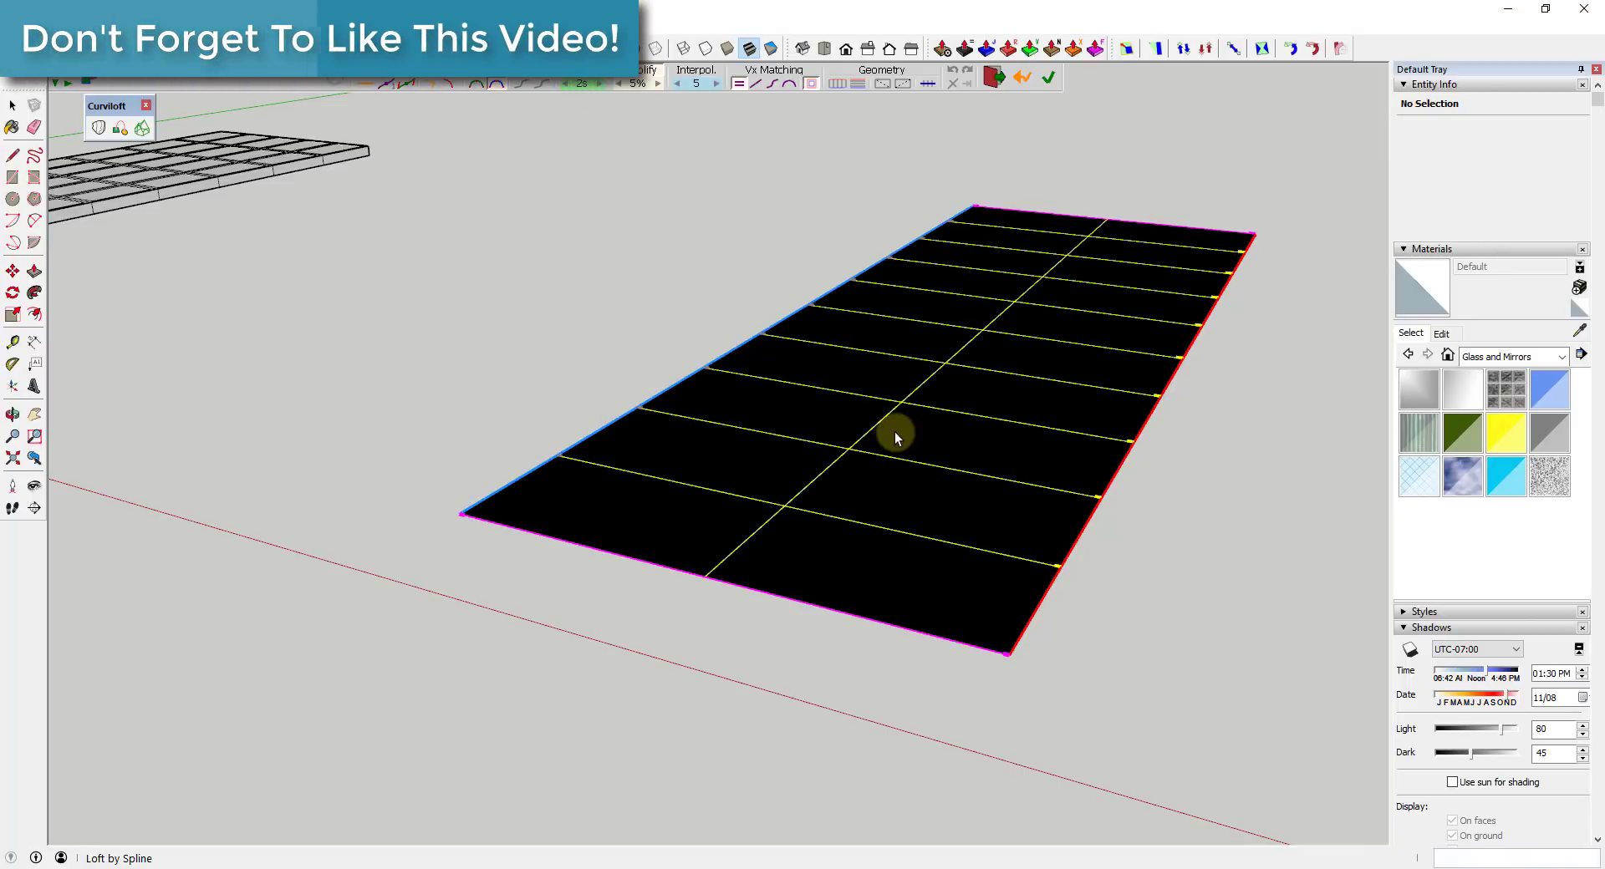
- Generate the lofted surface from the preview and show its hidden geometry
{"action": "middle_click_drag", "start_coordinate": [1065, 543], "coordinate": [1134, 548]}
{"action": "scroll", "coordinate": [1021, 479], "scroll_direction": "down", "scroll_amount": 3}
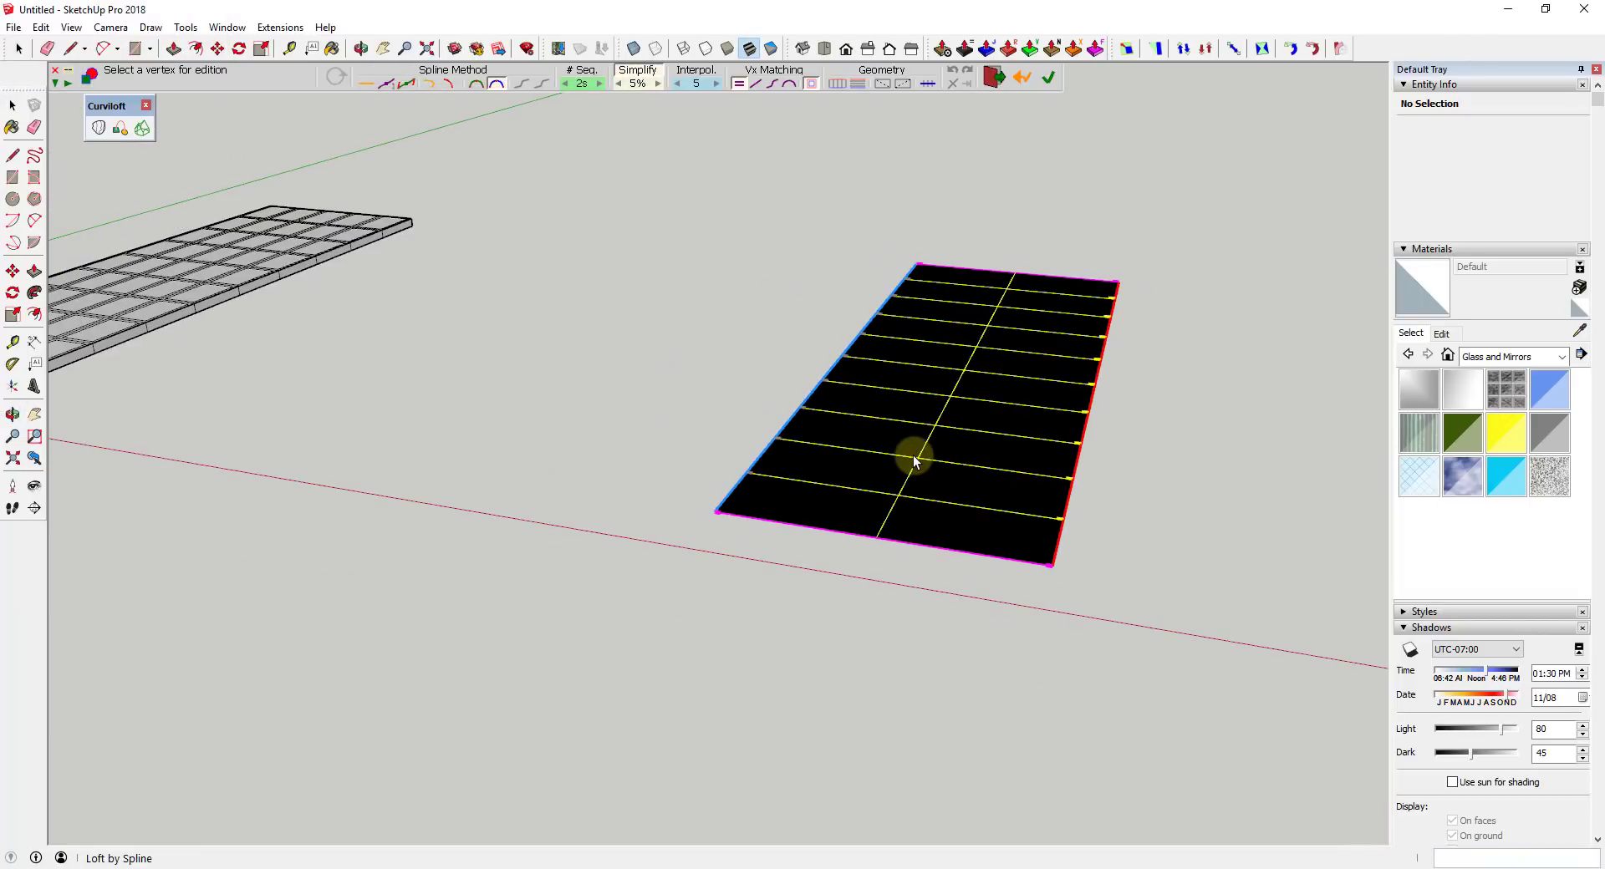
{"action": "left_click", "coordinate": [1128, 510]}
{"action": "middle_click_drag", "start_coordinate": [1153, 519], "coordinate": [939, 437]}
{"action": "key", "text": "space"}
{"action": "left_click", "coordinate": [67, 29]}
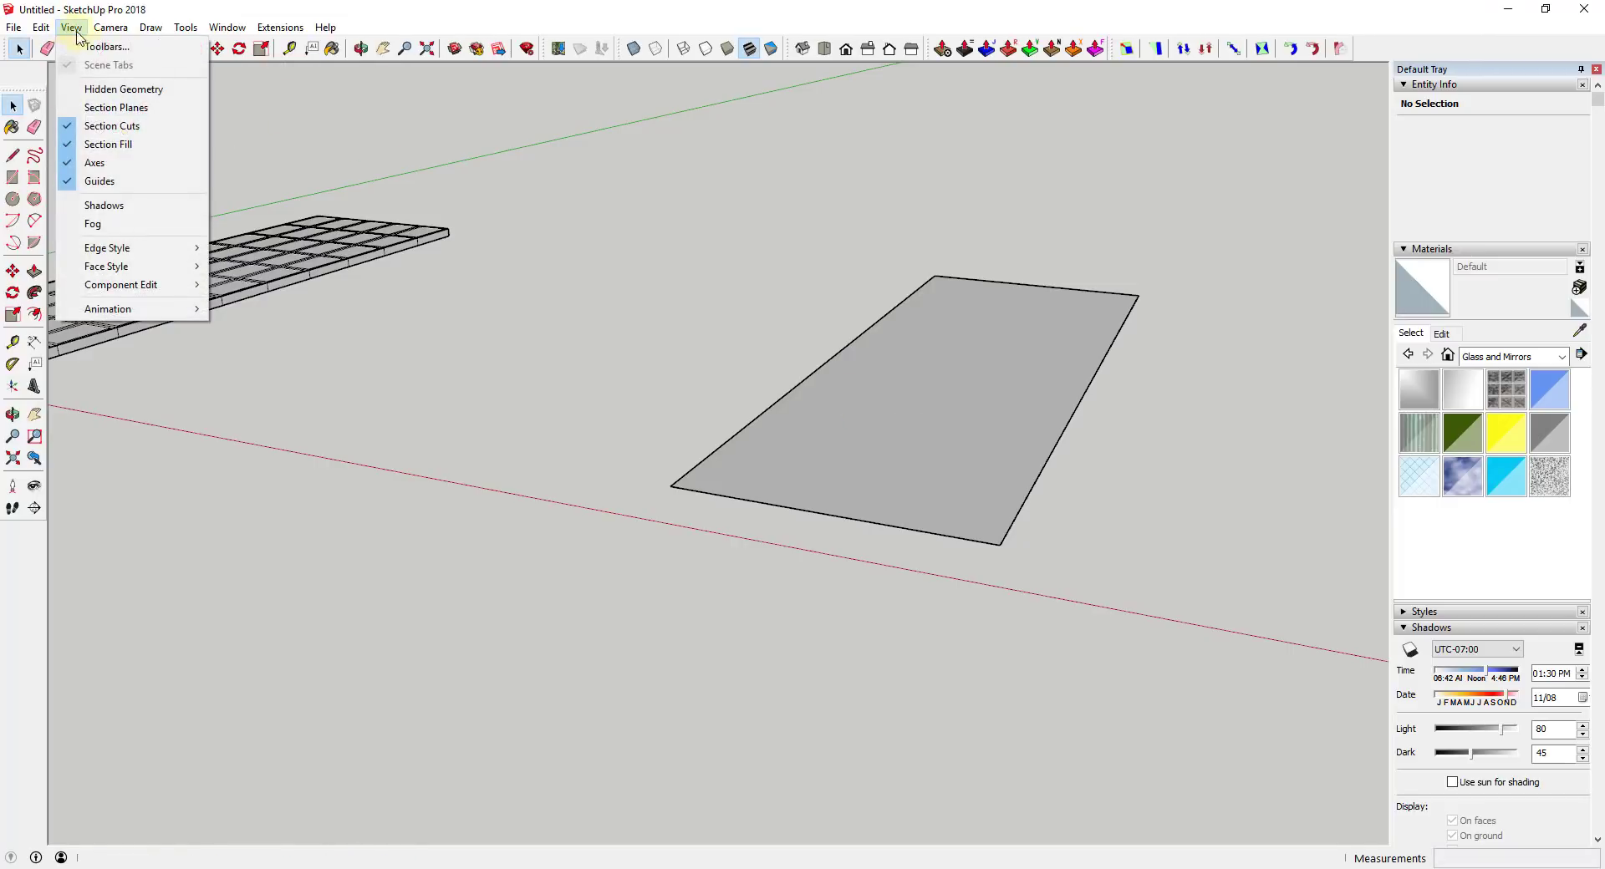
{"action": "left_click", "coordinate": [127, 91]}
{"action": "scroll", "coordinate": [980, 424], "scroll_direction": "up", "scroll_amount": 3}
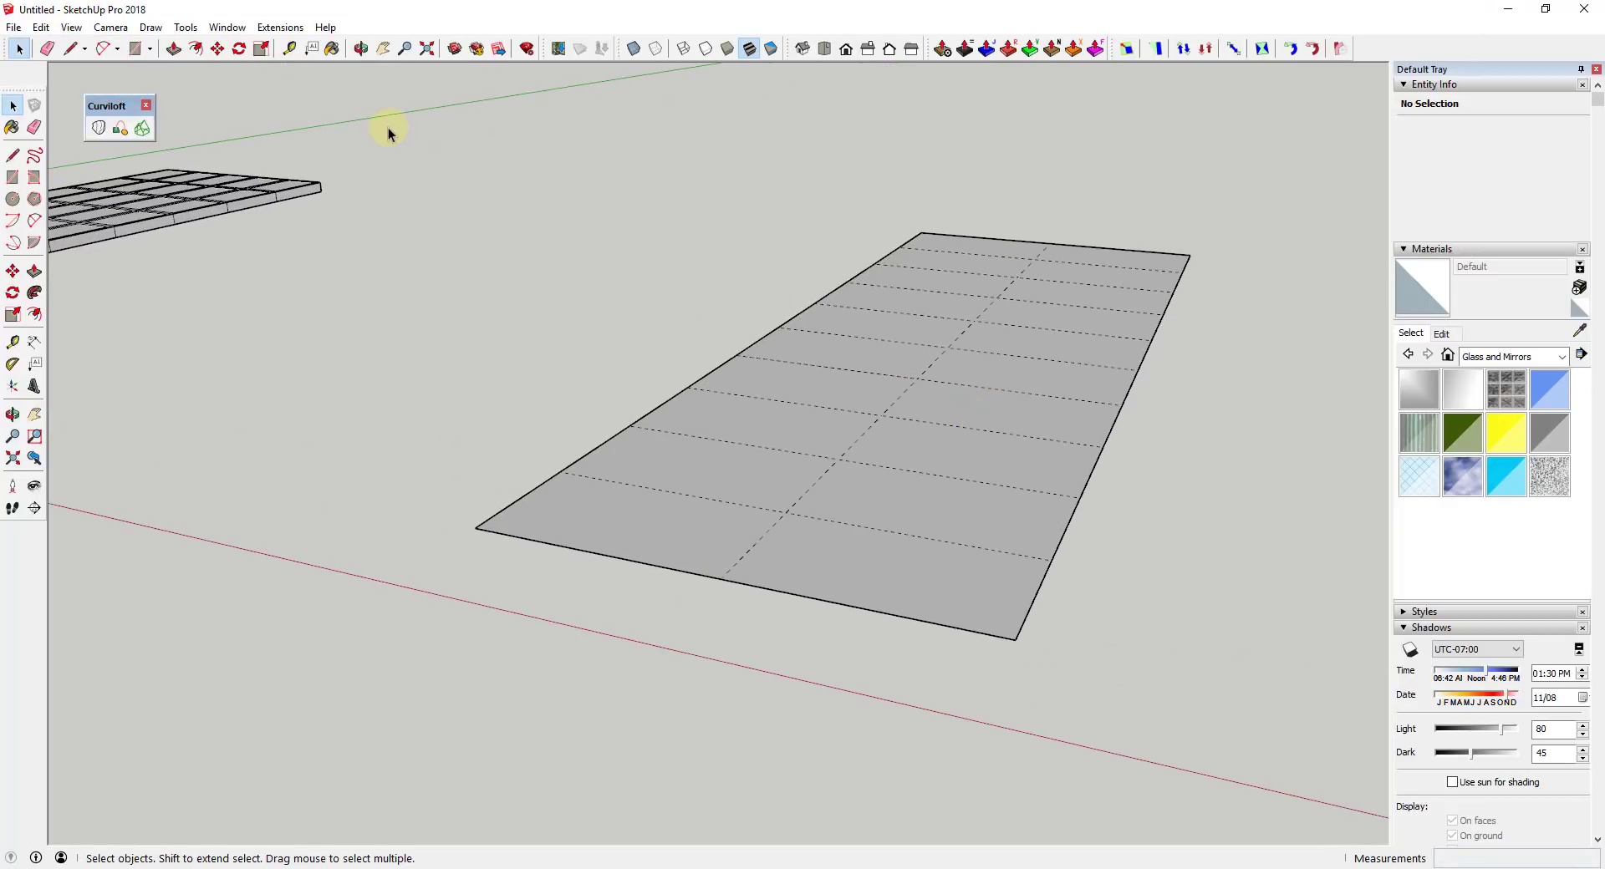
- Offset all faces in the lofted group once by 3" inside with Multiple Offsets by Constant, without deleting faces
{"action": "left_click_drag", "start_coordinate": [596, 313], "coordinate": [1311, 687]}
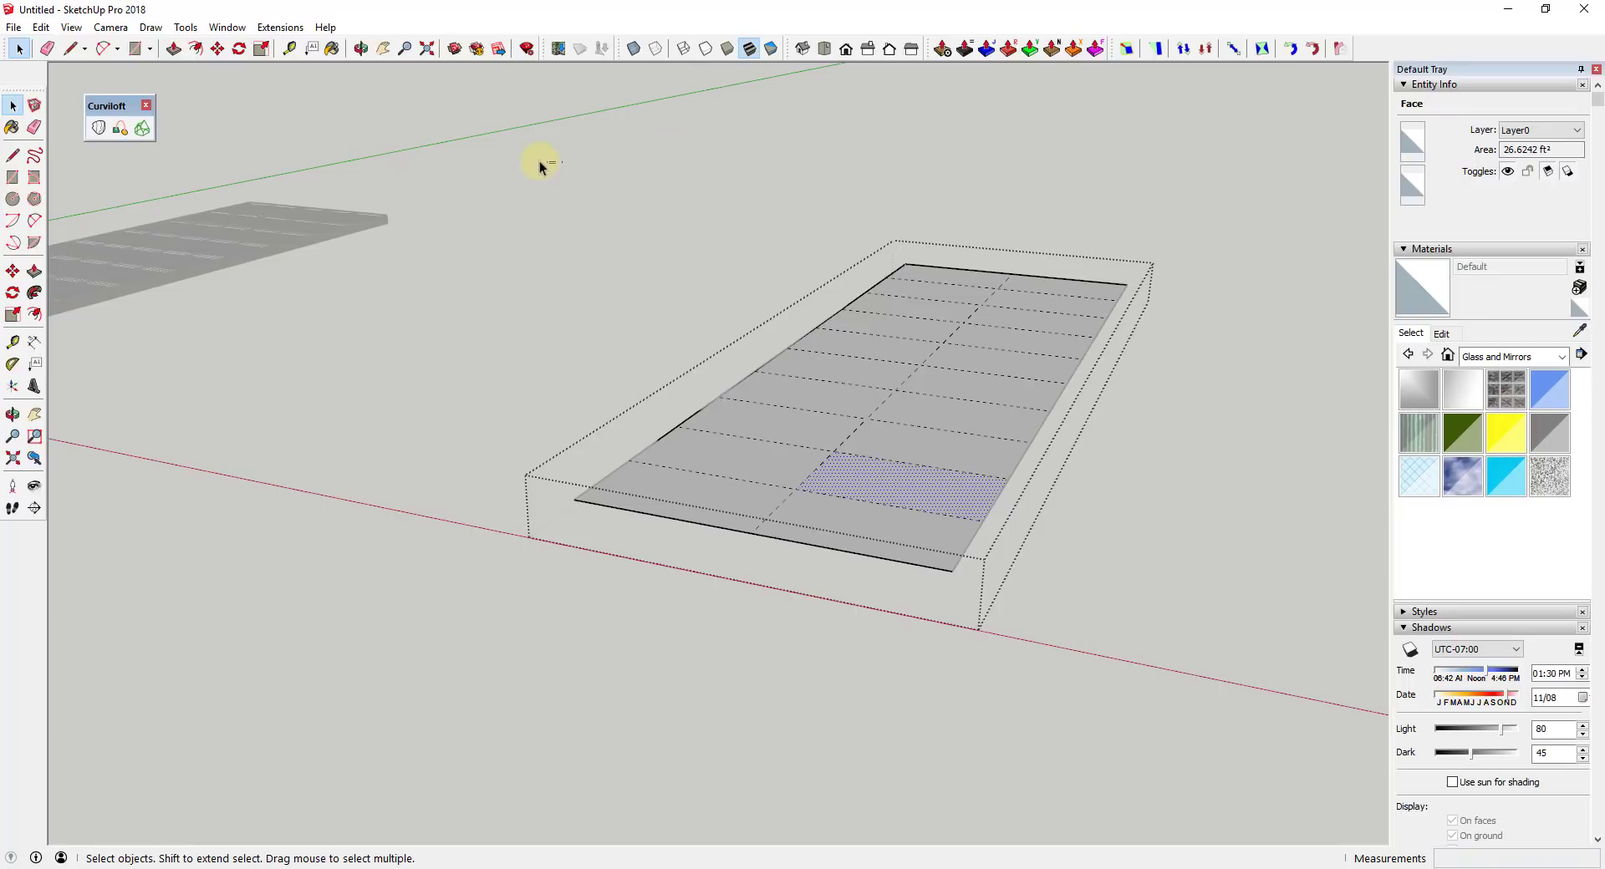
{"action": "left_click_drag", "start_coordinate": [539, 163], "coordinate": [1163, 690]}
{"action": "left_click", "coordinate": [280, 27]}
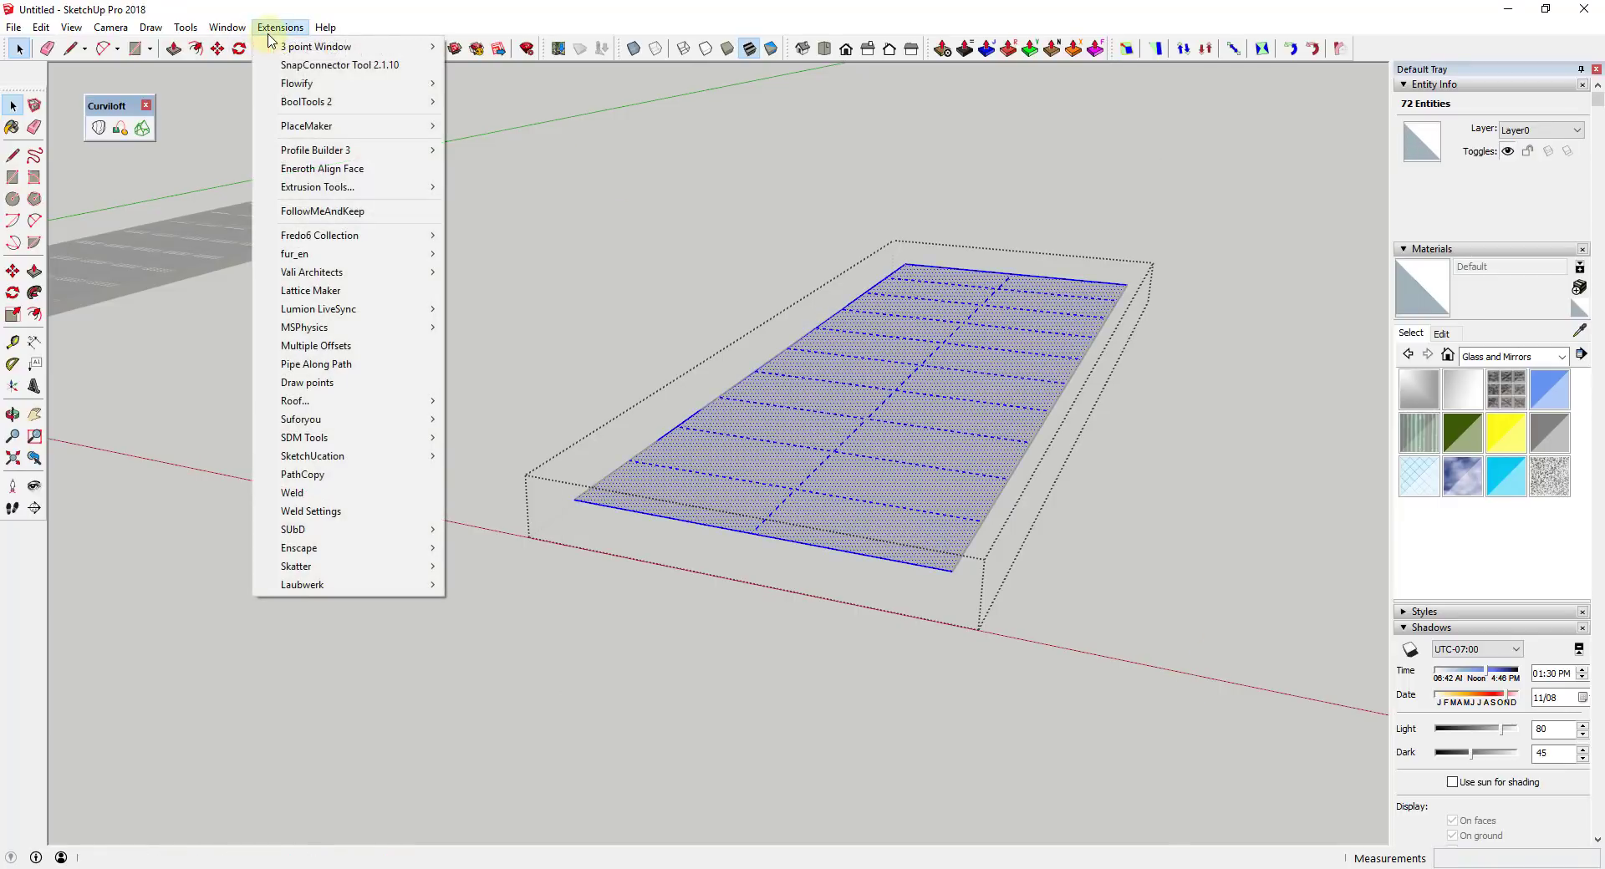
{"action": "left_click", "coordinate": [338, 346]}
{"action": "left_click", "coordinate": [793, 459]}
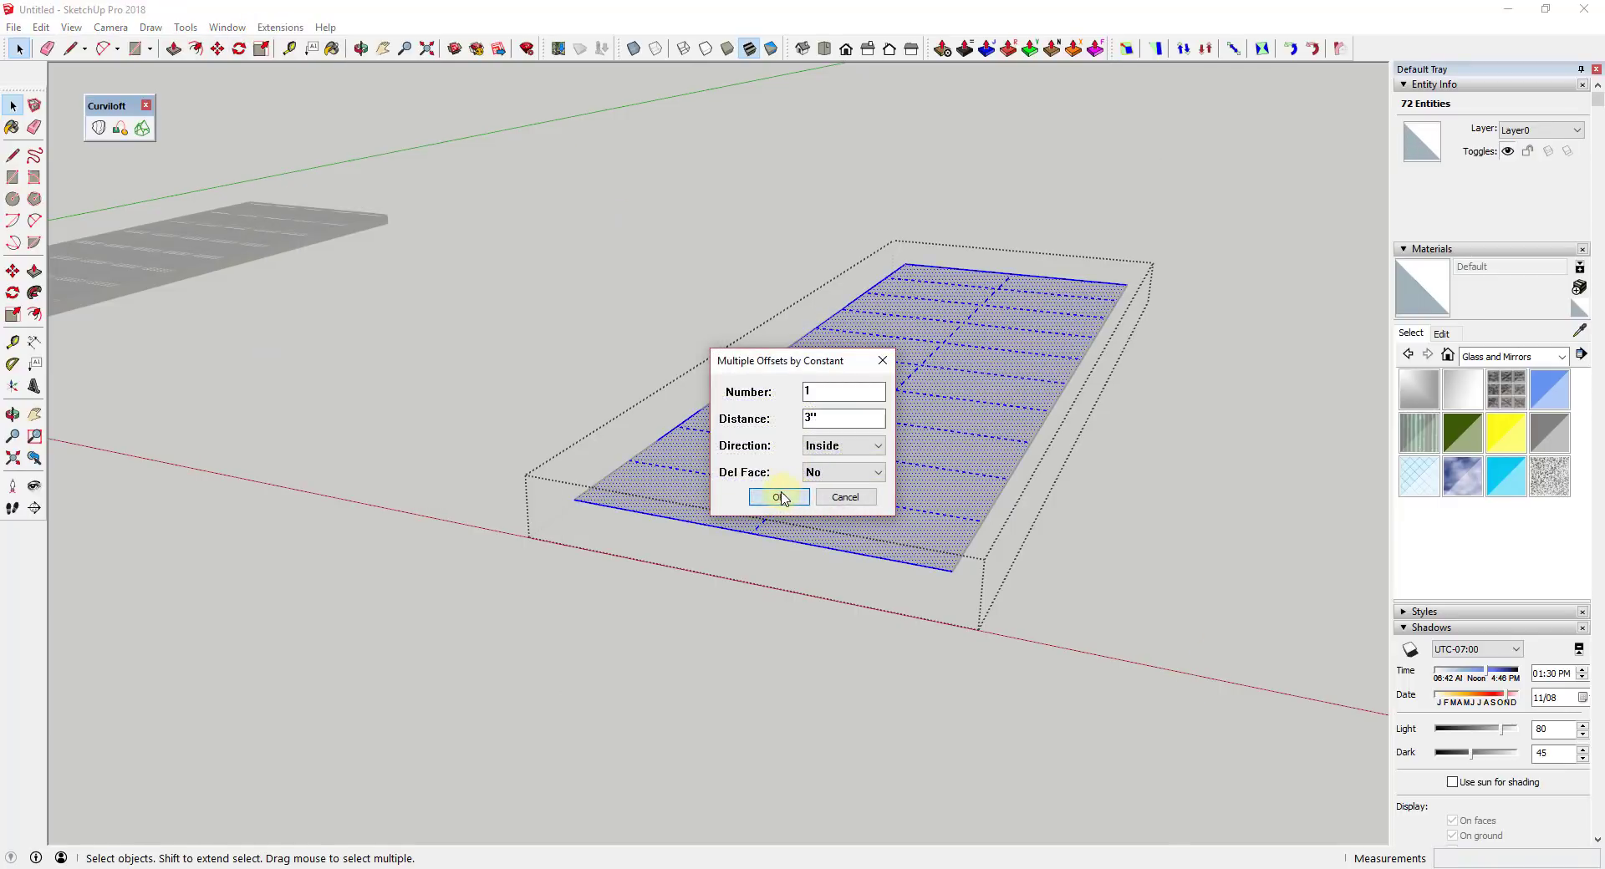
{"action": "left_click", "coordinate": [779, 497]}
{"action": "middle_click_drag", "start_coordinate": [936, 544], "coordinate": [1087, 503]}
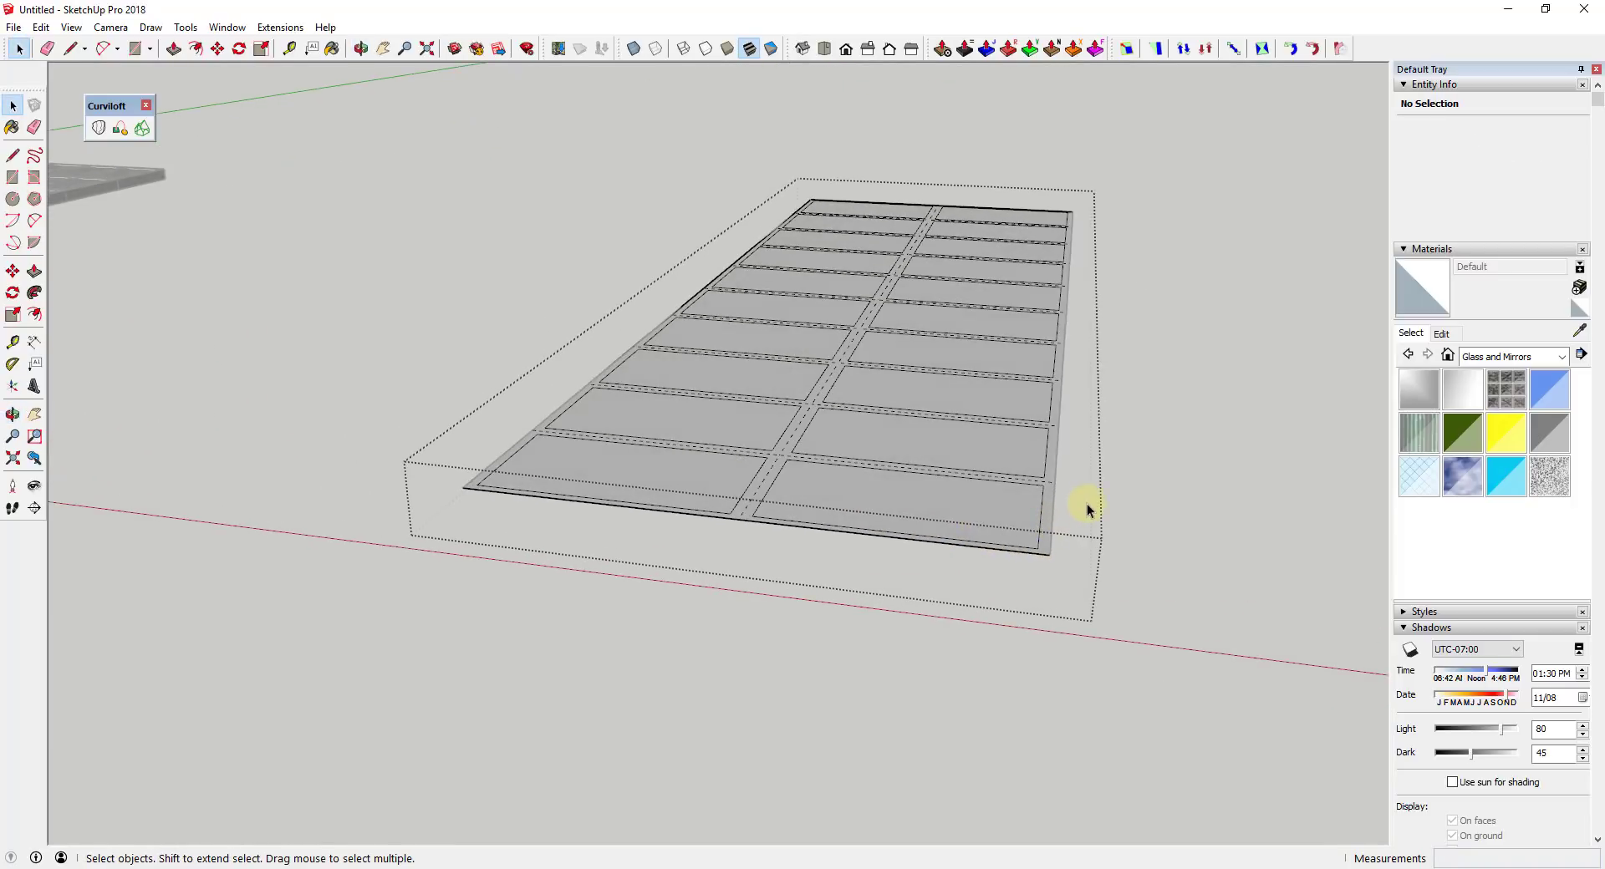
- Select all the geometry of the two-column panel grid and rotate it up around its lower corner so it leans steeply
{"action": "left_click_drag", "start_coordinate": [354, 104], "coordinate": [1341, 719]}
{"action": "key", "text": "q"}
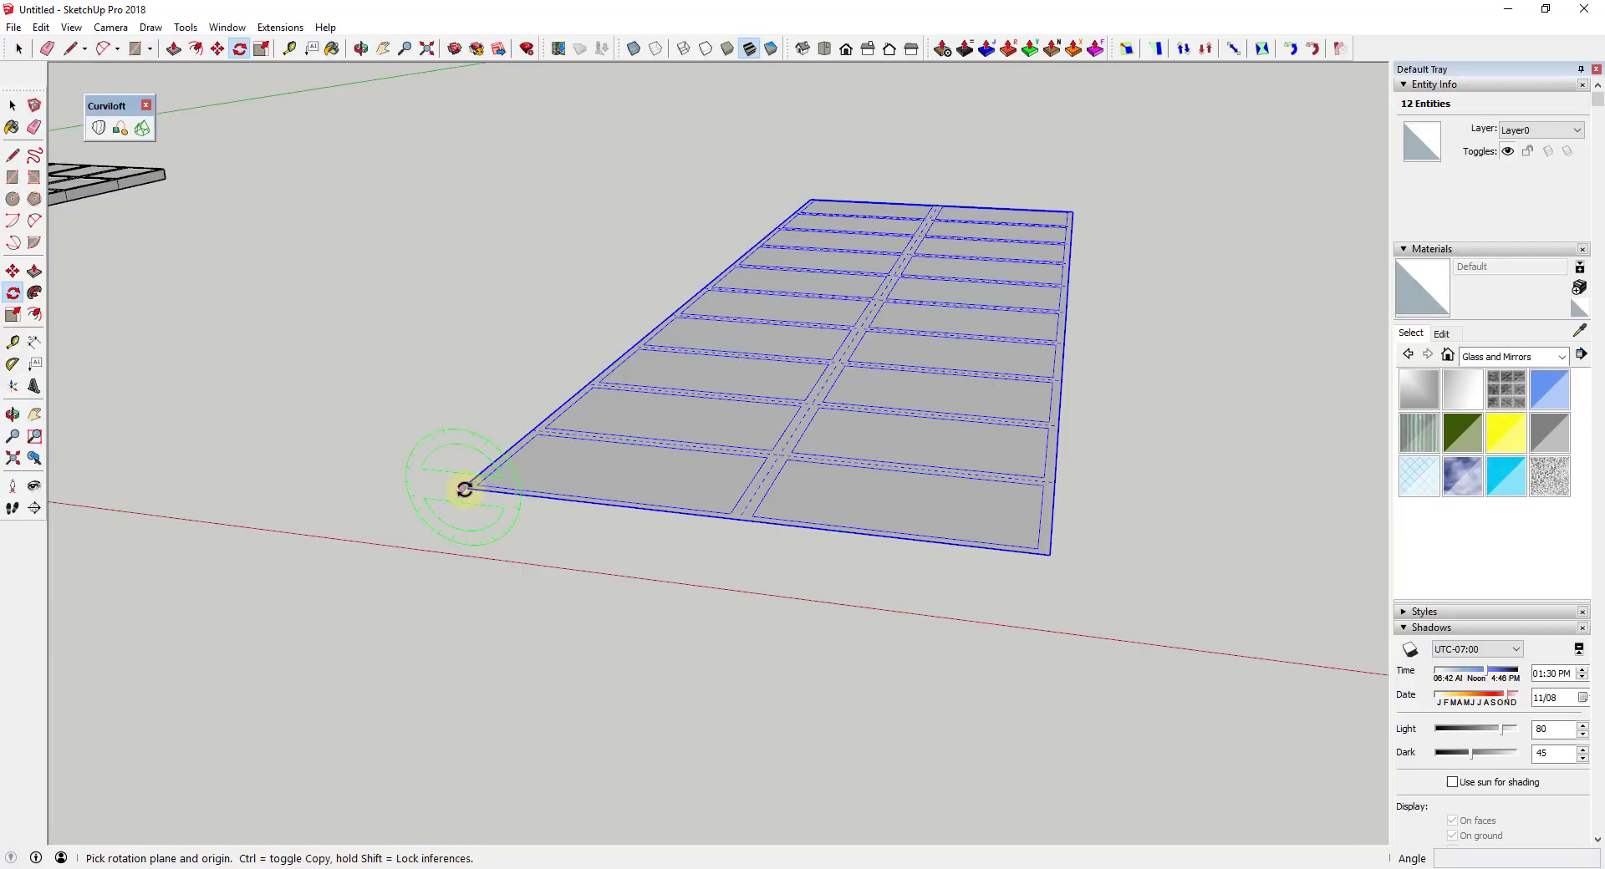
{"action": "left_click_drag", "start_coordinate": [464, 488], "coordinate": [777, 540]}
{"action": "left_click", "coordinate": [869, 542]}
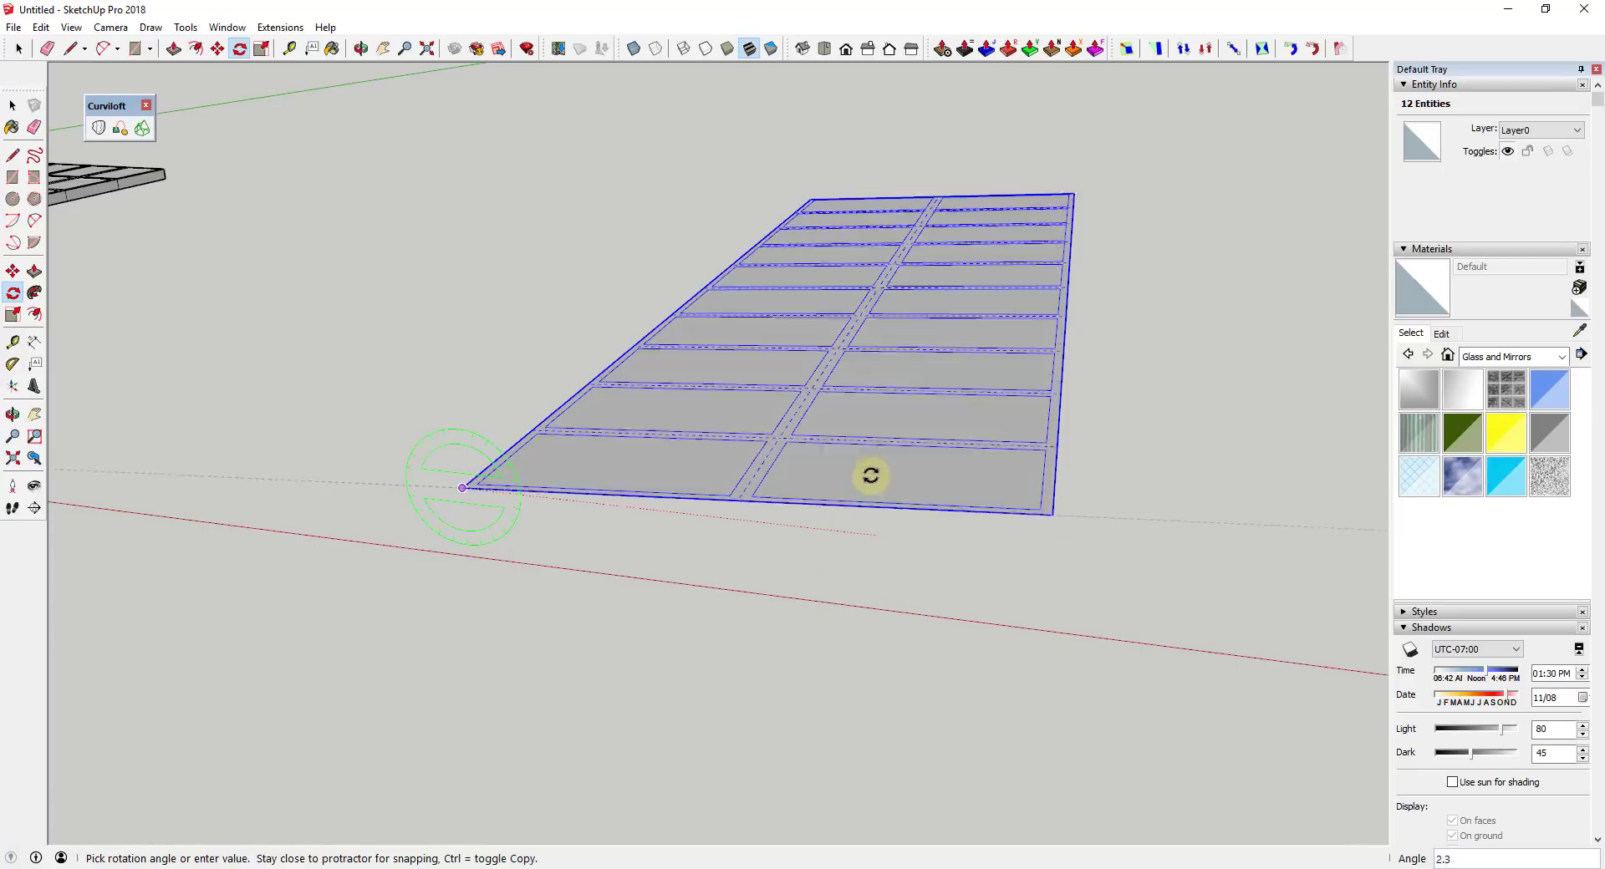
{"action": "left_click", "coordinate": [764, 271]}
{"action": "middle_click_drag", "start_coordinate": [870, 351], "coordinate": [619, 309]}
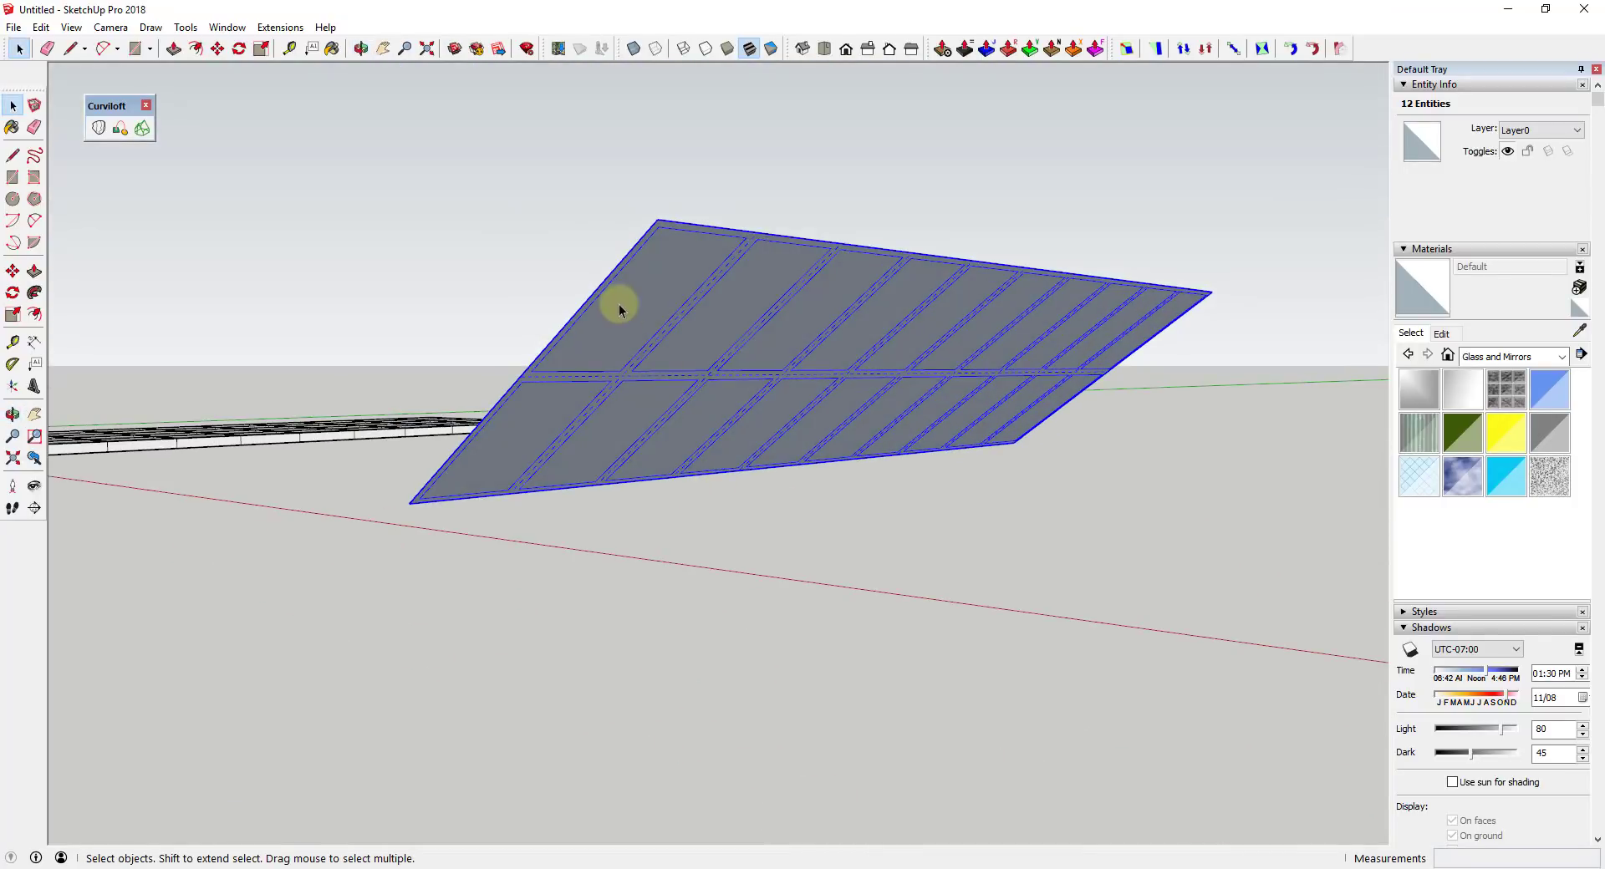
- Turn off hidden geometry and group the frame surface with its edges inside the loft group, leaving the panels out
{"action": "left_click", "coordinate": [71, 27]}
{"action": "left_click", "coordinate": [108, 90]}
{"action": "scroll", "coordinate": [602, 376], "scroll_direction": "up", "scroll_amount": 2}
{"action": "double_click", "coordinate": [633, 386]}
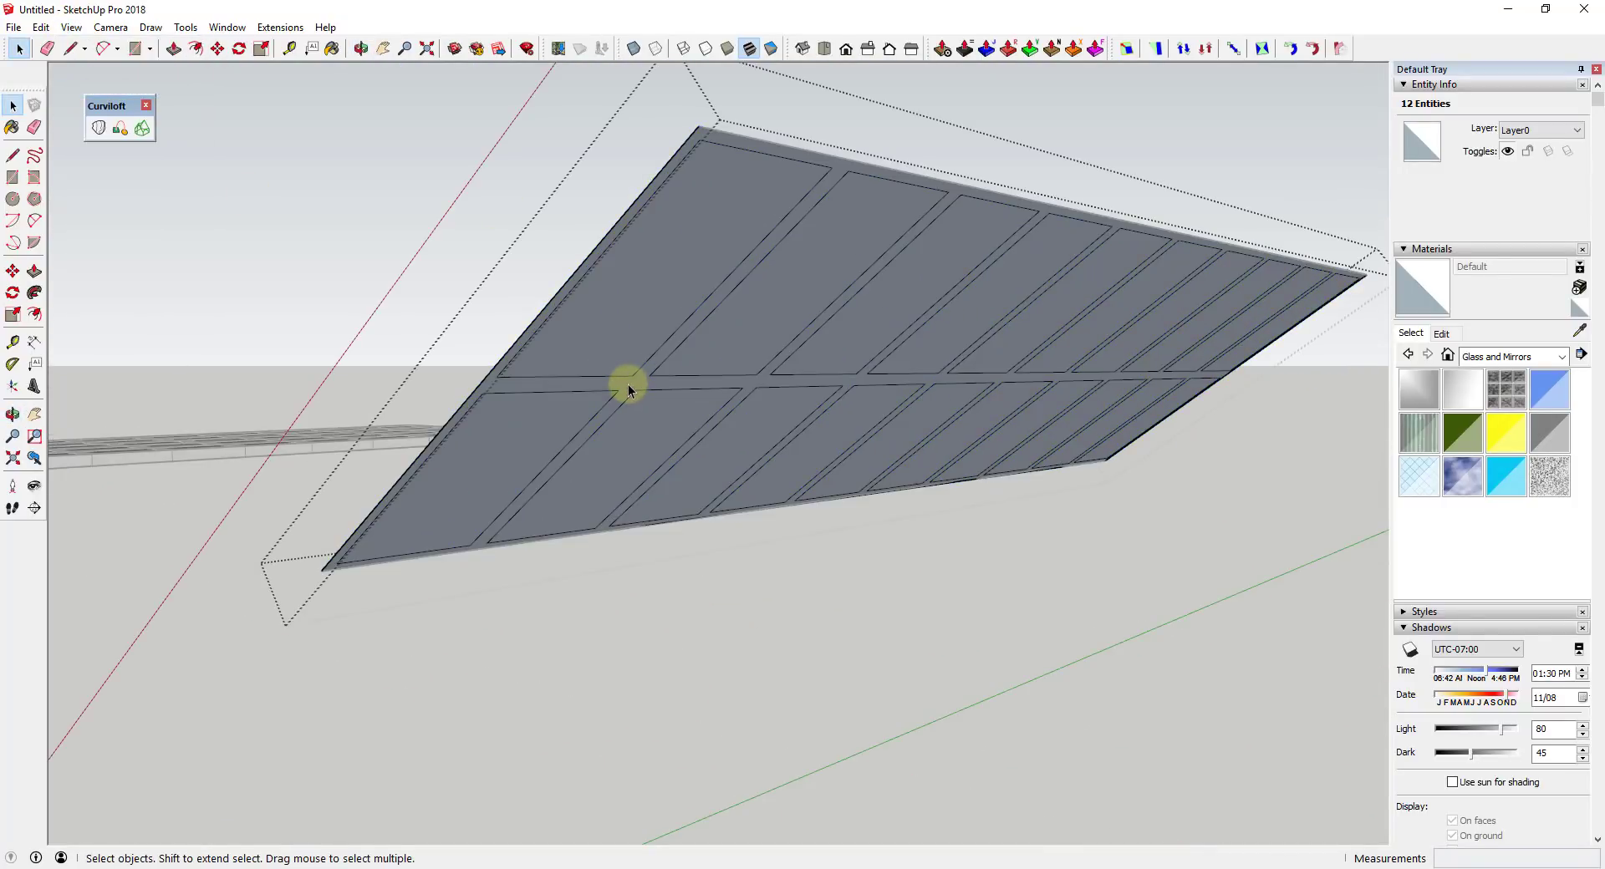
{"action": "key", "text": "ctrl+a"}
{"action": "right_click", "coordinate": [635, 383]}
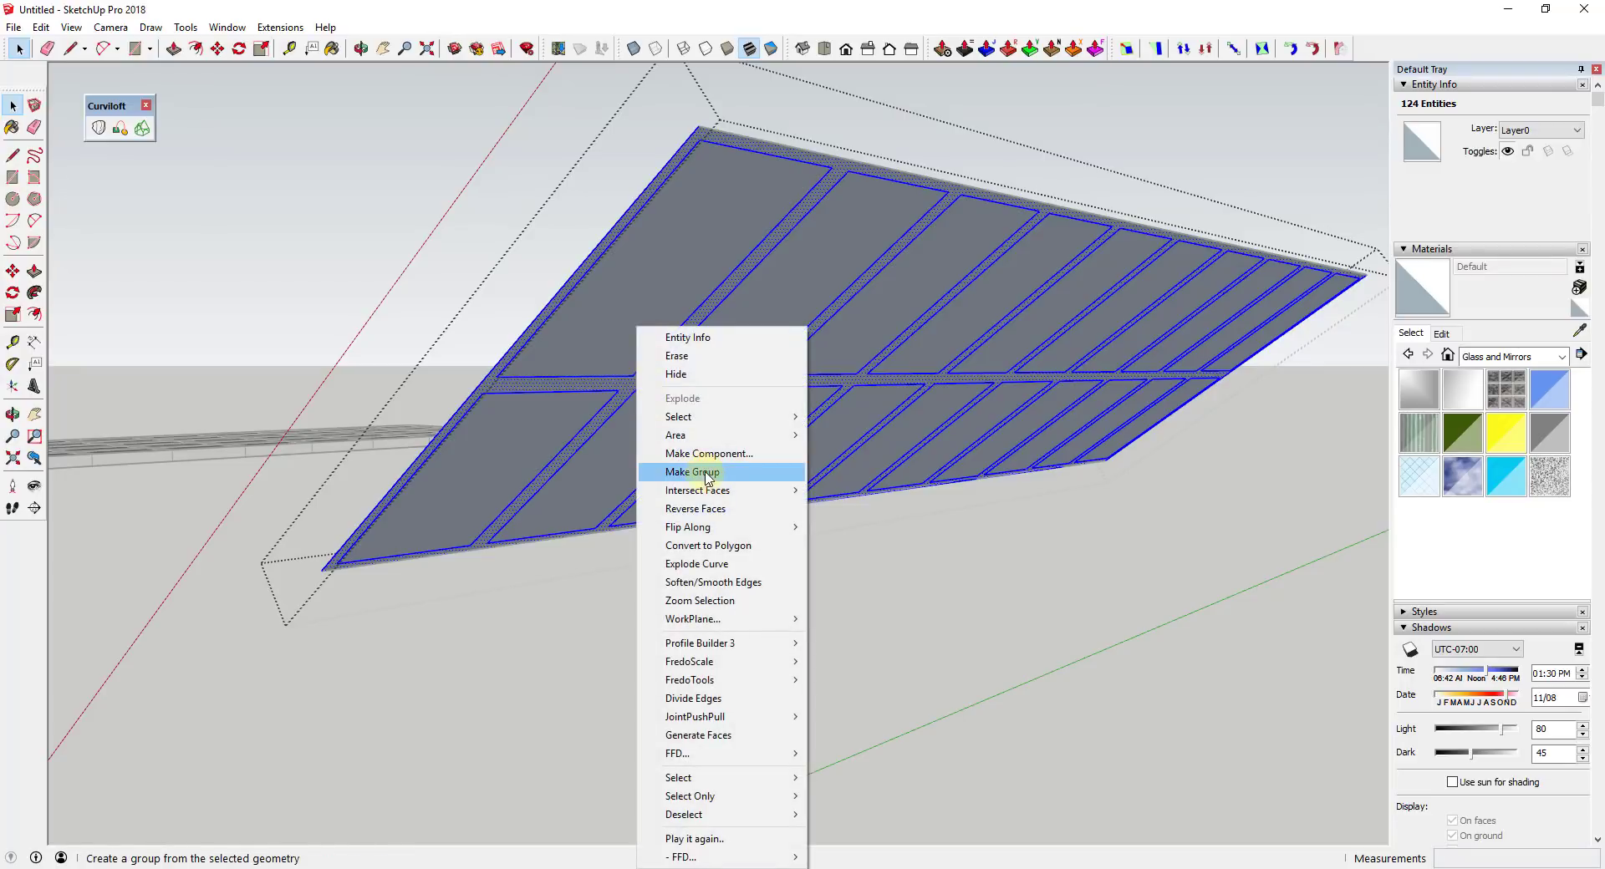
{"action": "left_click", "coordinate": [660, 472]}
{"action": "left_click", "coordinate": [746, 324]}
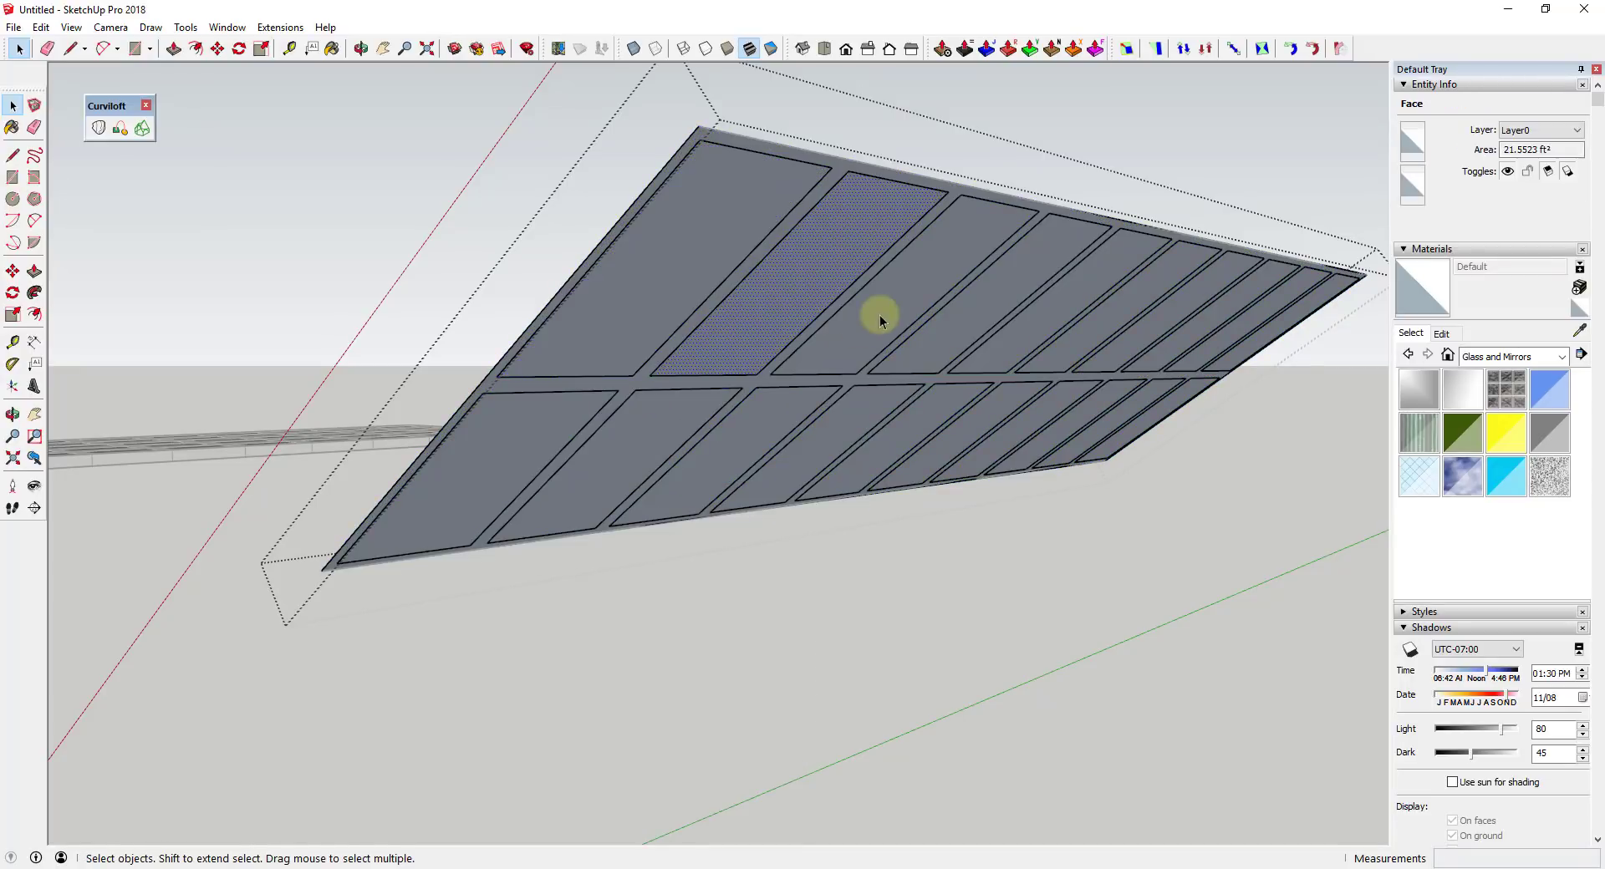
{"action": "left_click", "coordinate": [879, 314]}
- Open the frame group and thicken its surface by about 9" with Joint Push Pull
{"action": "double_click", "coordinate": [757, 382]}
{"action": "left_click", "coordinate": [757, 382]}
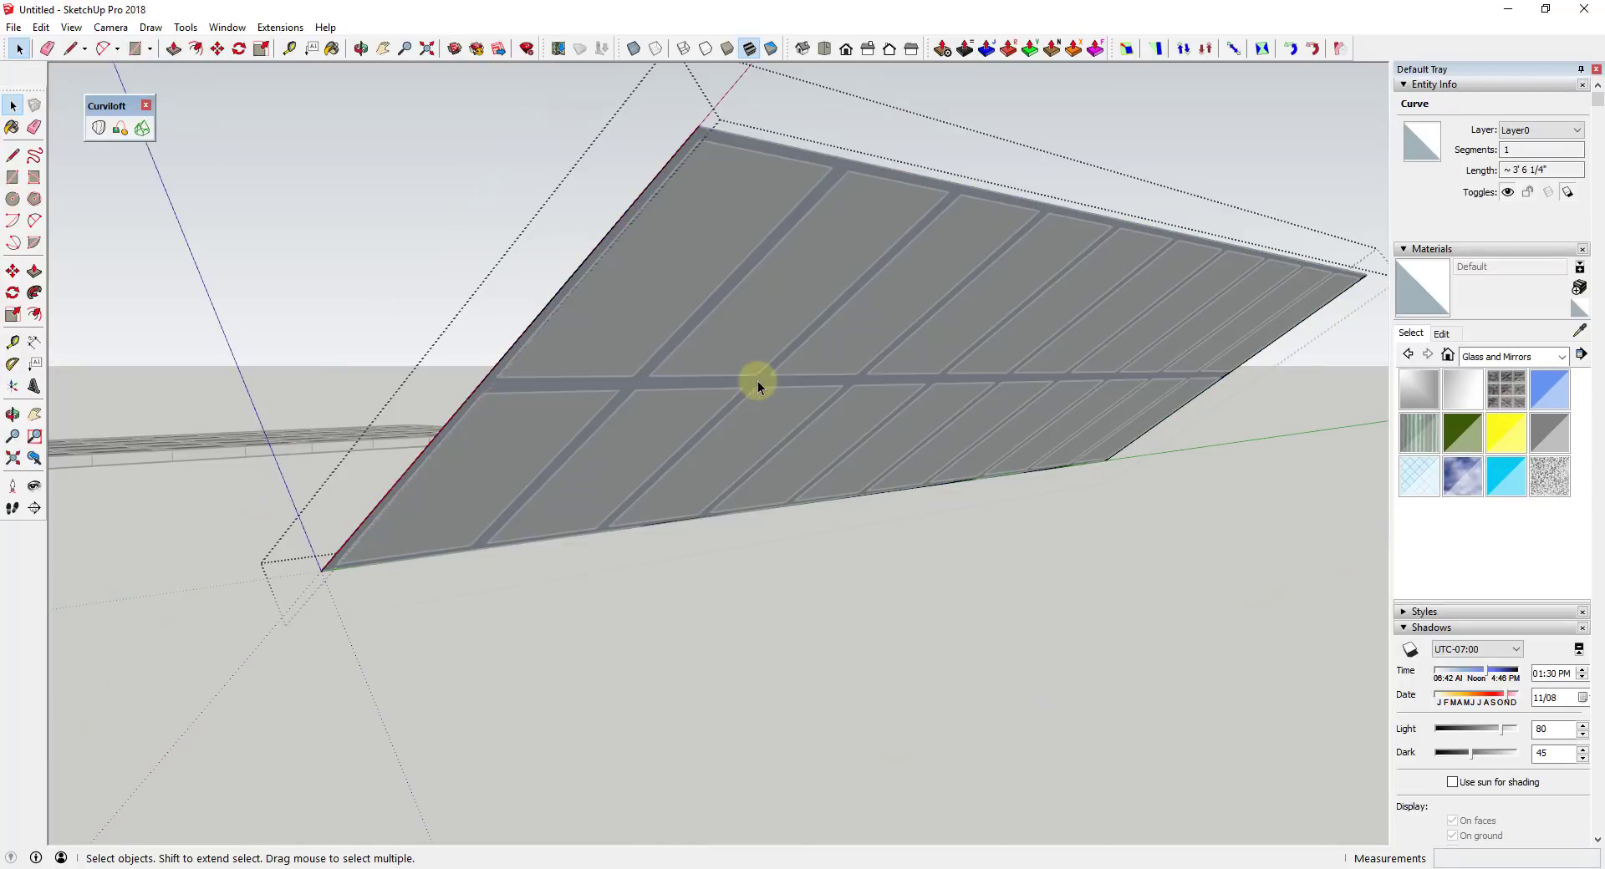
{"action": "left_click", "coordinate": [993, 52]}
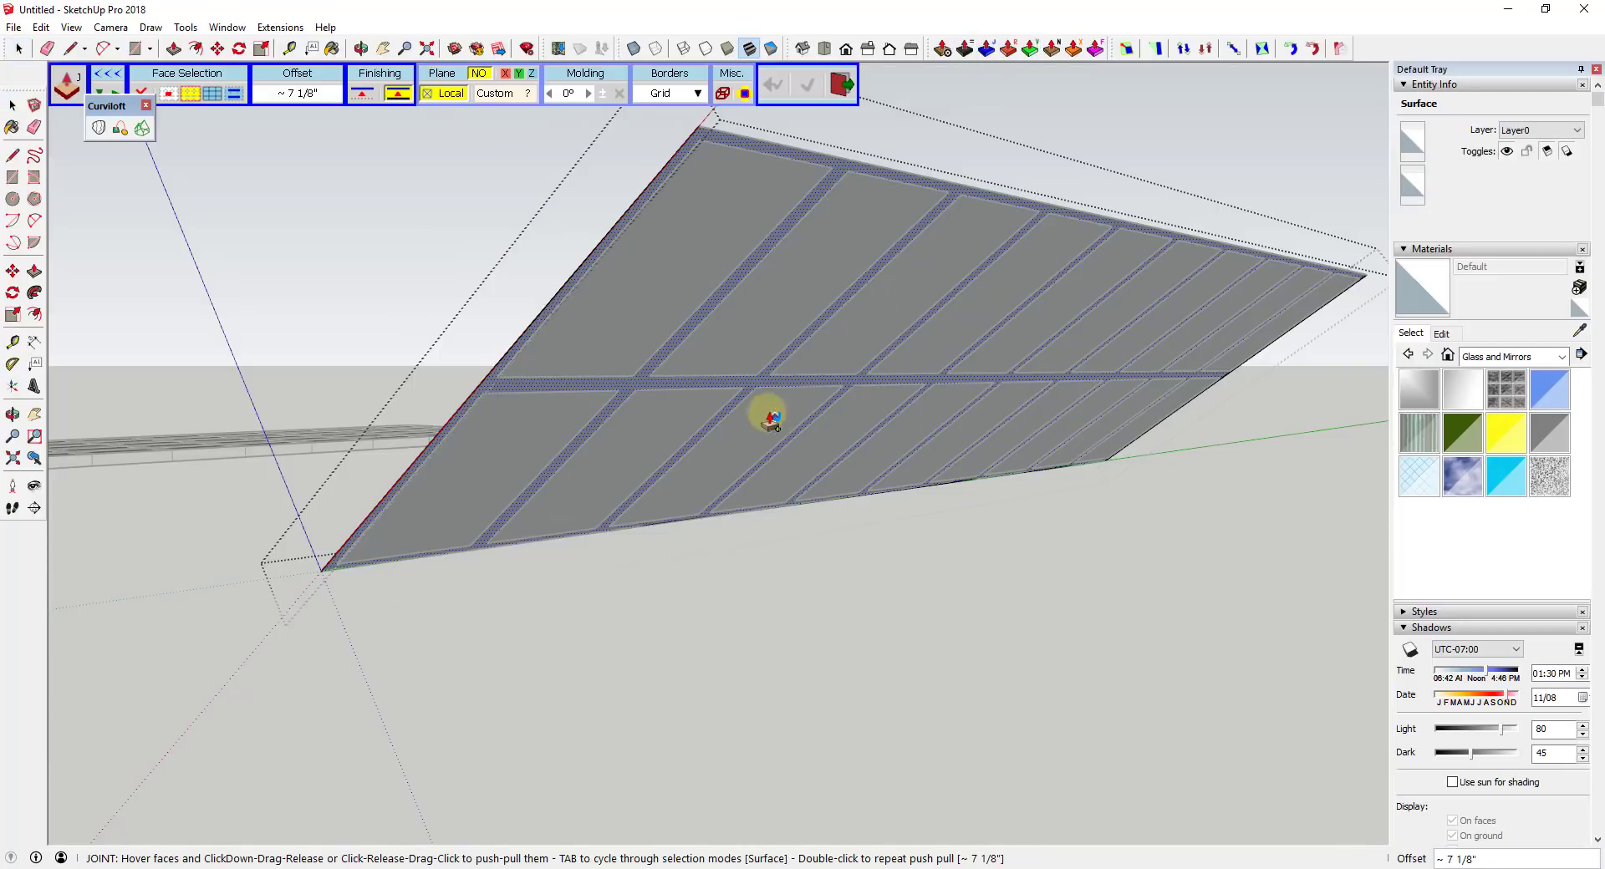
{"action": "left_click", "coordinate": [752, 387]}
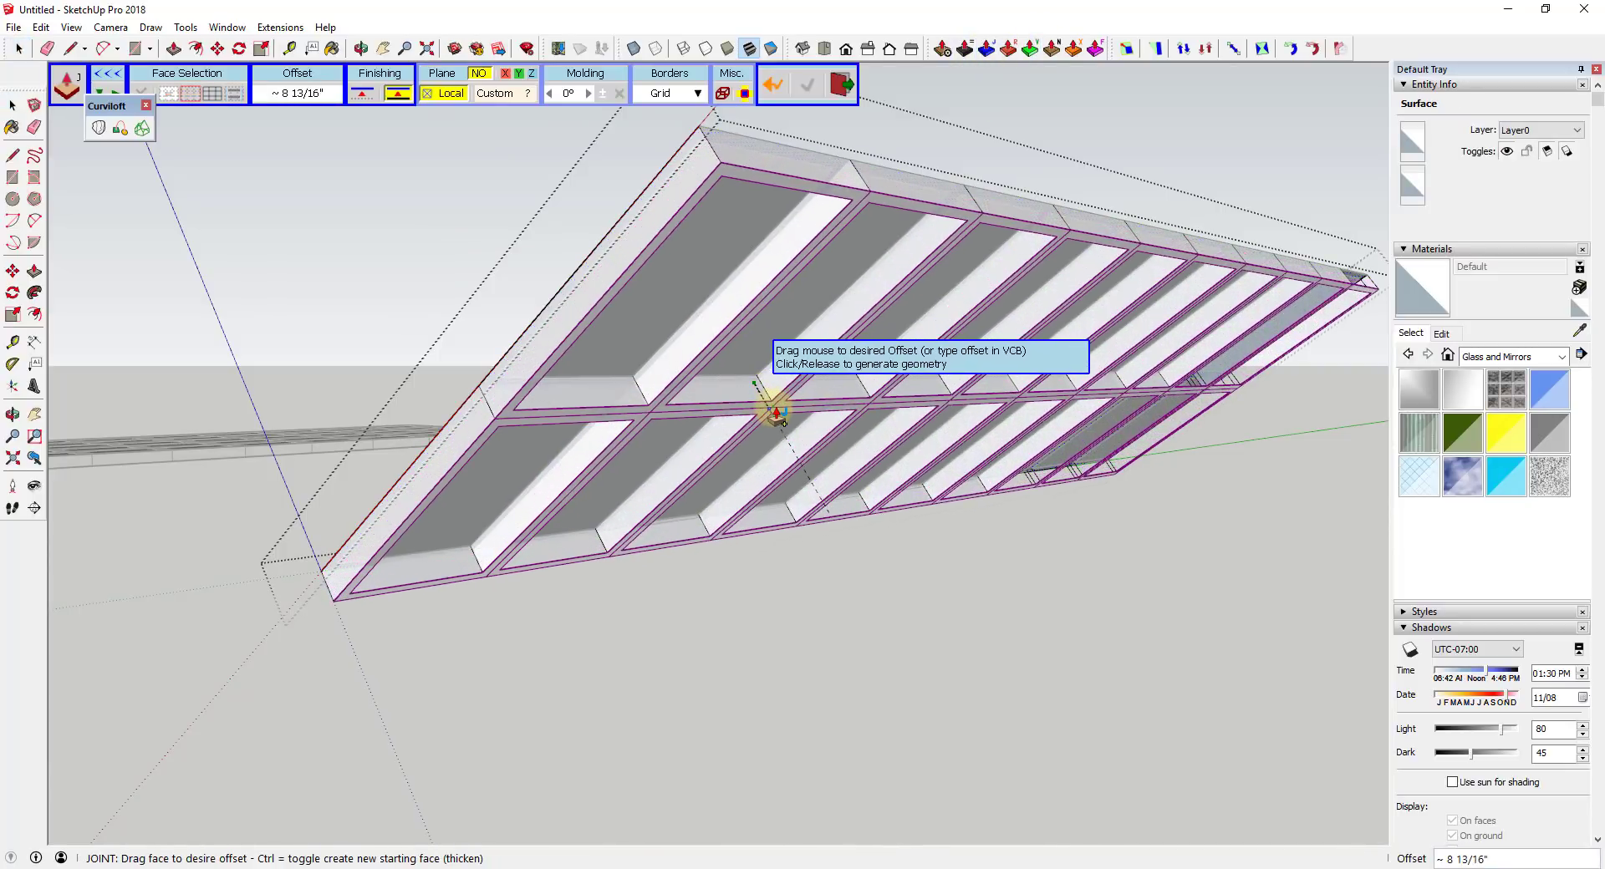
{"action": "left_click", "coordinate": [767, 404]}
- Select all the panels between the frame bars and paint them with Translucent Glass Blue
{"action": "middle_click_drag", "start_coordinate": [763, 404], "coordinate": [719, 294]}
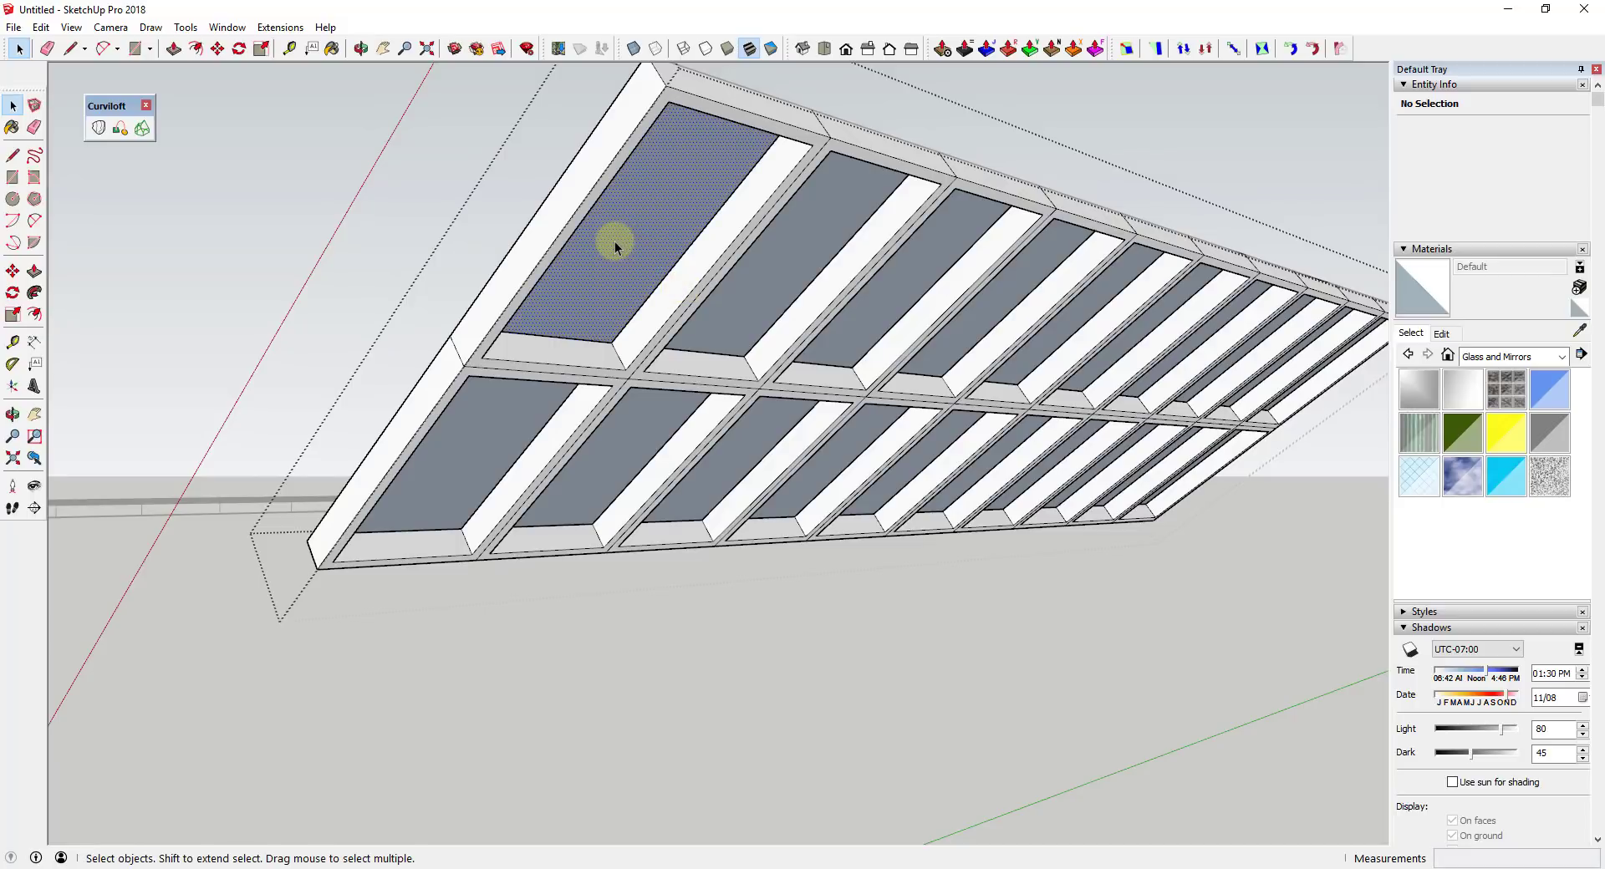
{"action": "left_click", "coordinate": [616, 243]}
{"action": "triple_click", "coordinate": [698, 287]}
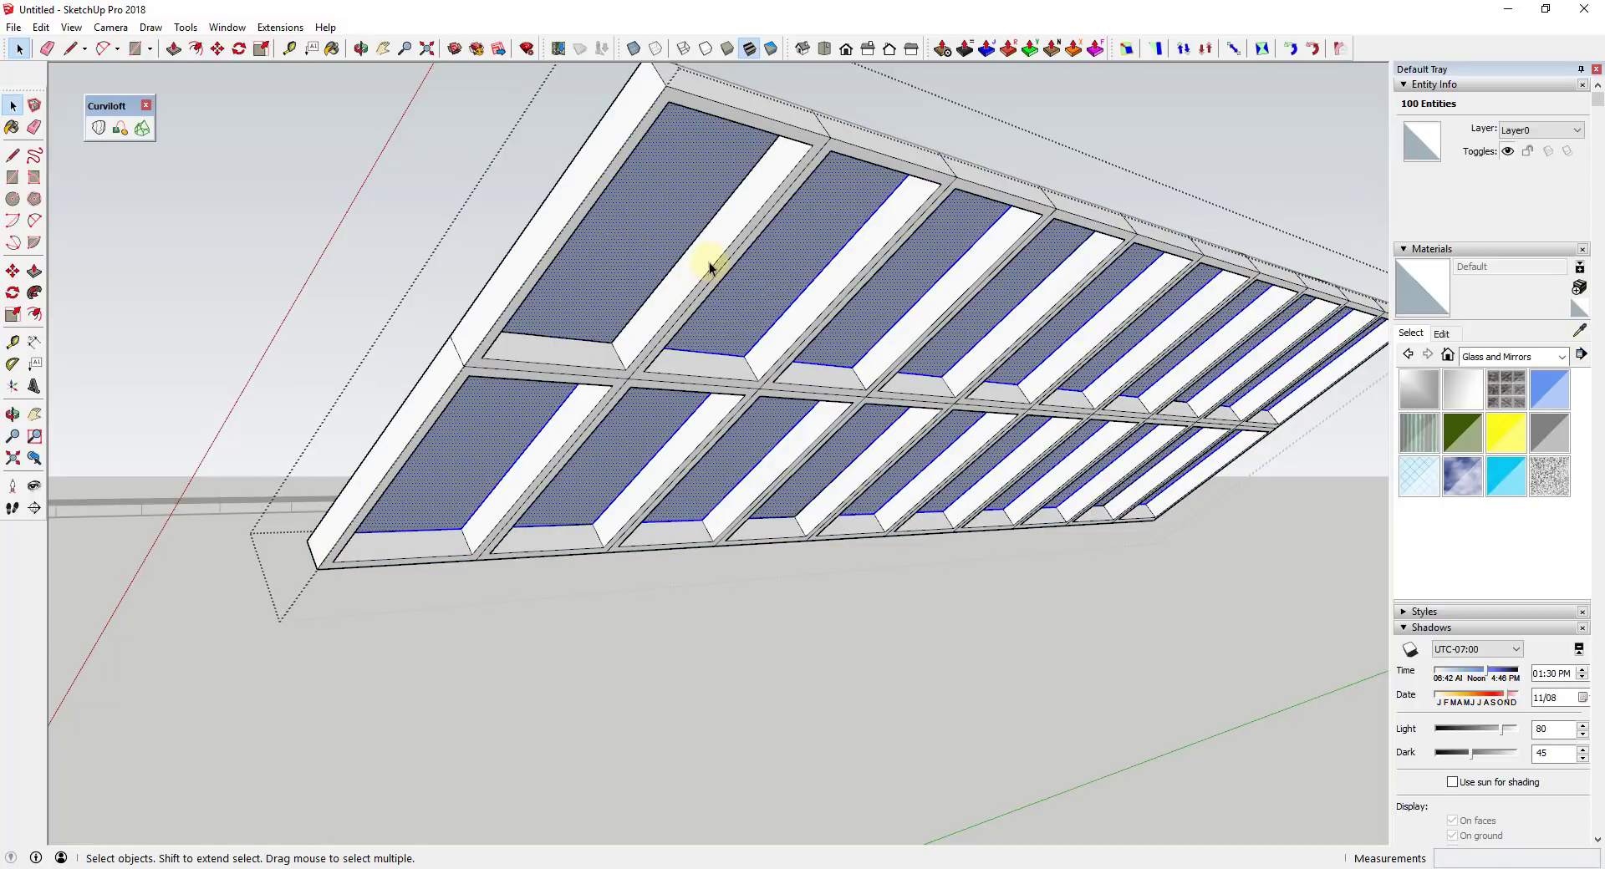
{"action": "left_click", "coordinate": [1549, 389]}
{"action": "left_click", "coordinate": [646, 235]}
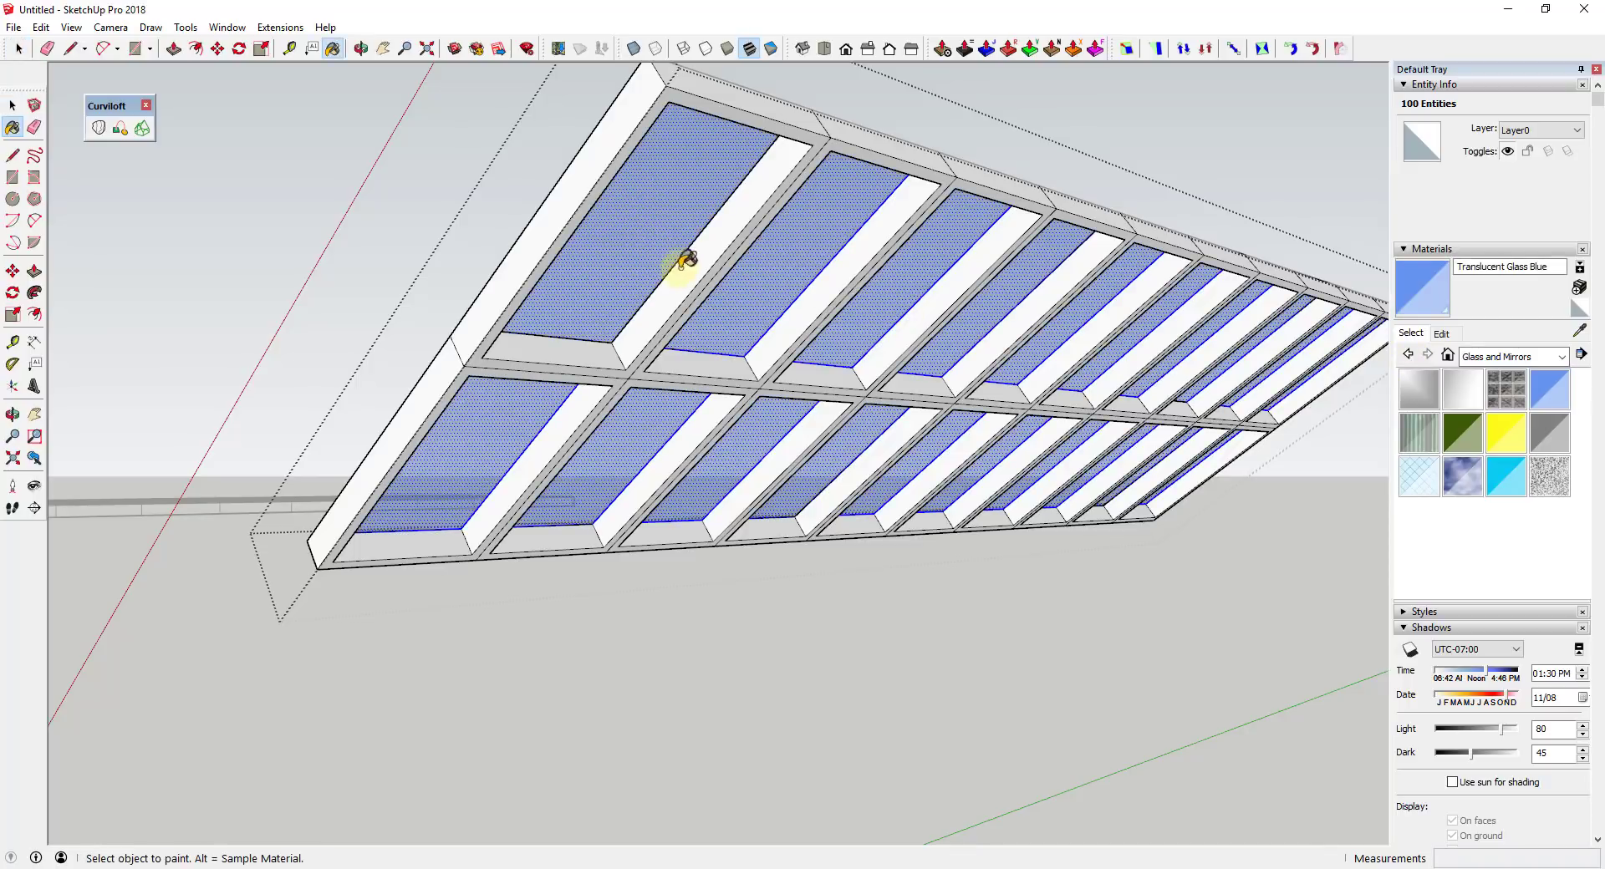
{"action": "mouse_move", "coordinate": [681, 262]}
{"action": "middle_mouse_down"}
{"action": "mouse_move", "coordinate": [823, 255]}
{"action": "mouse_move", "coordinate": [756, 275]}
{"action": "middle_mouse_up"}
{"action": "key", "text": "space"}
{"action": "left_click", "coordinate": [1110, 512]}
- Select the glazed frame group and rotate it to a steeper incline around its lower corner
{"action": "middle_click_drag", "start_coordinate": [708, 393], "coordinate": [835, 422]}
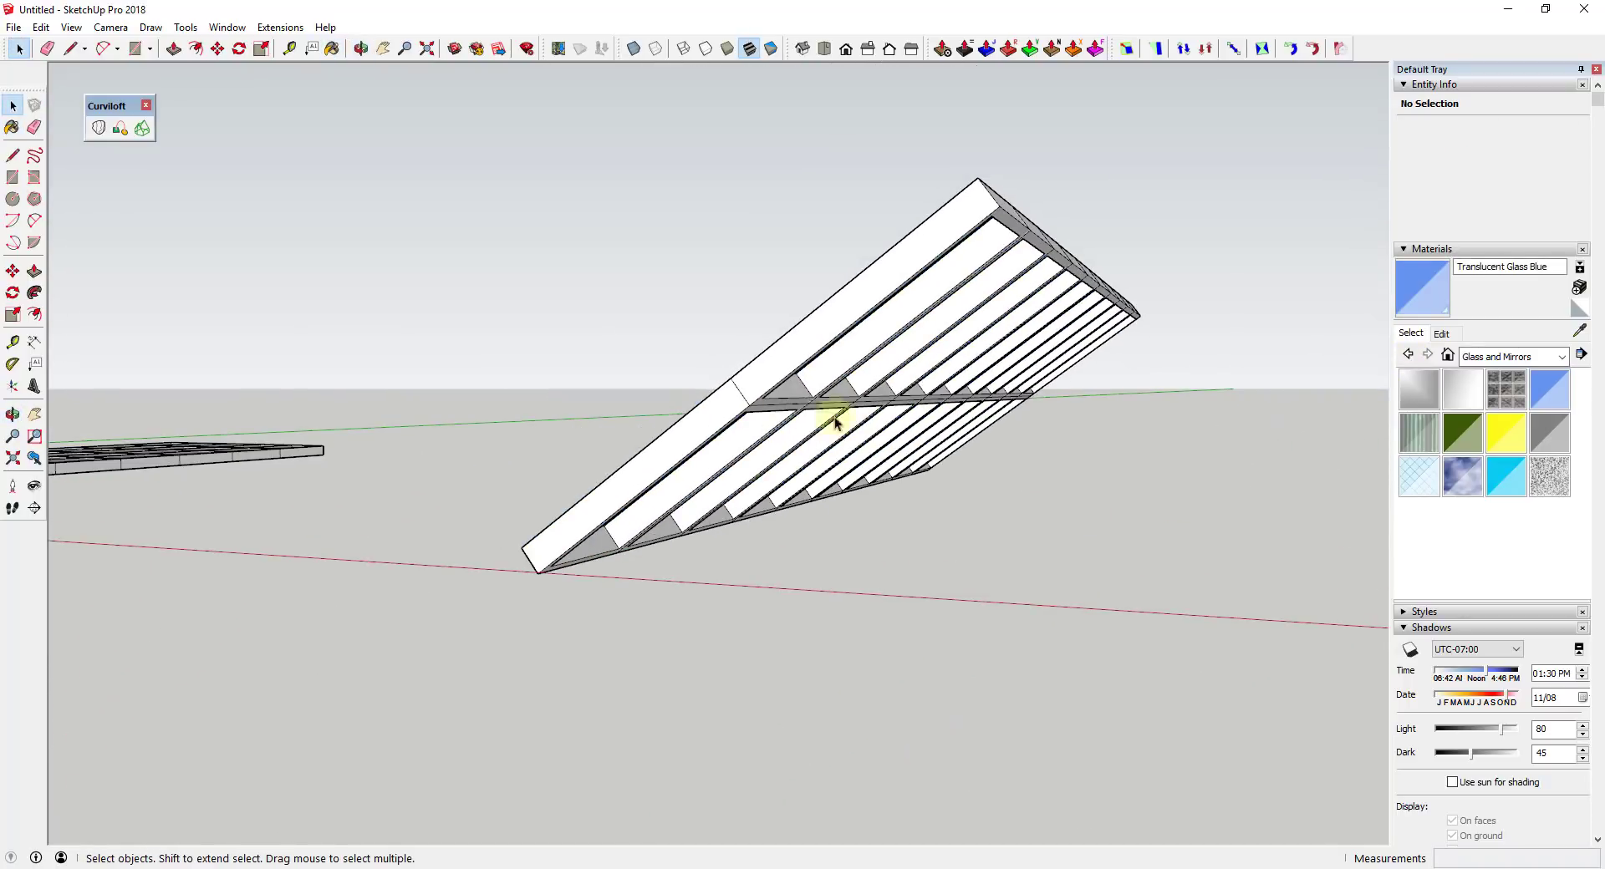
{"action": "left_click", "coordinate": [752, 390]}
{"action": "middle_click_drag", "start_coordinate": [752, 391], "coordinate": [790, 413]}
{"action": "key", "text": "q"}
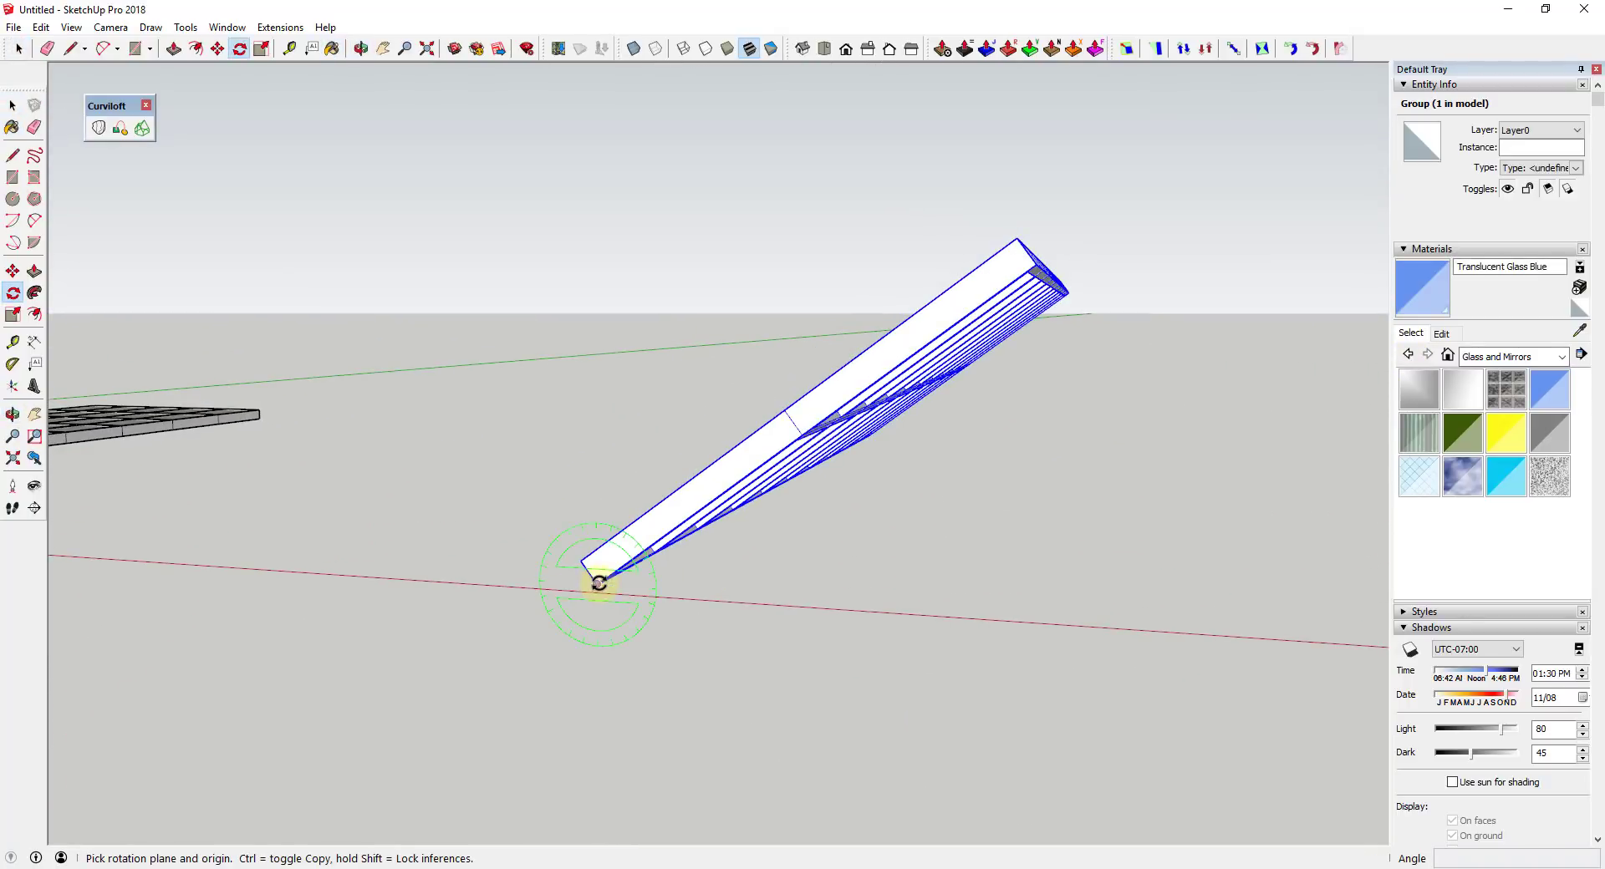
{"action": "left_click", "coordinate": [598, 583]}
{"action": "left_click", "coordinate": [631, 562]}
{"action": "left_click", "coordinate": [627, 534]}
{"action": "key", "text": "space"}
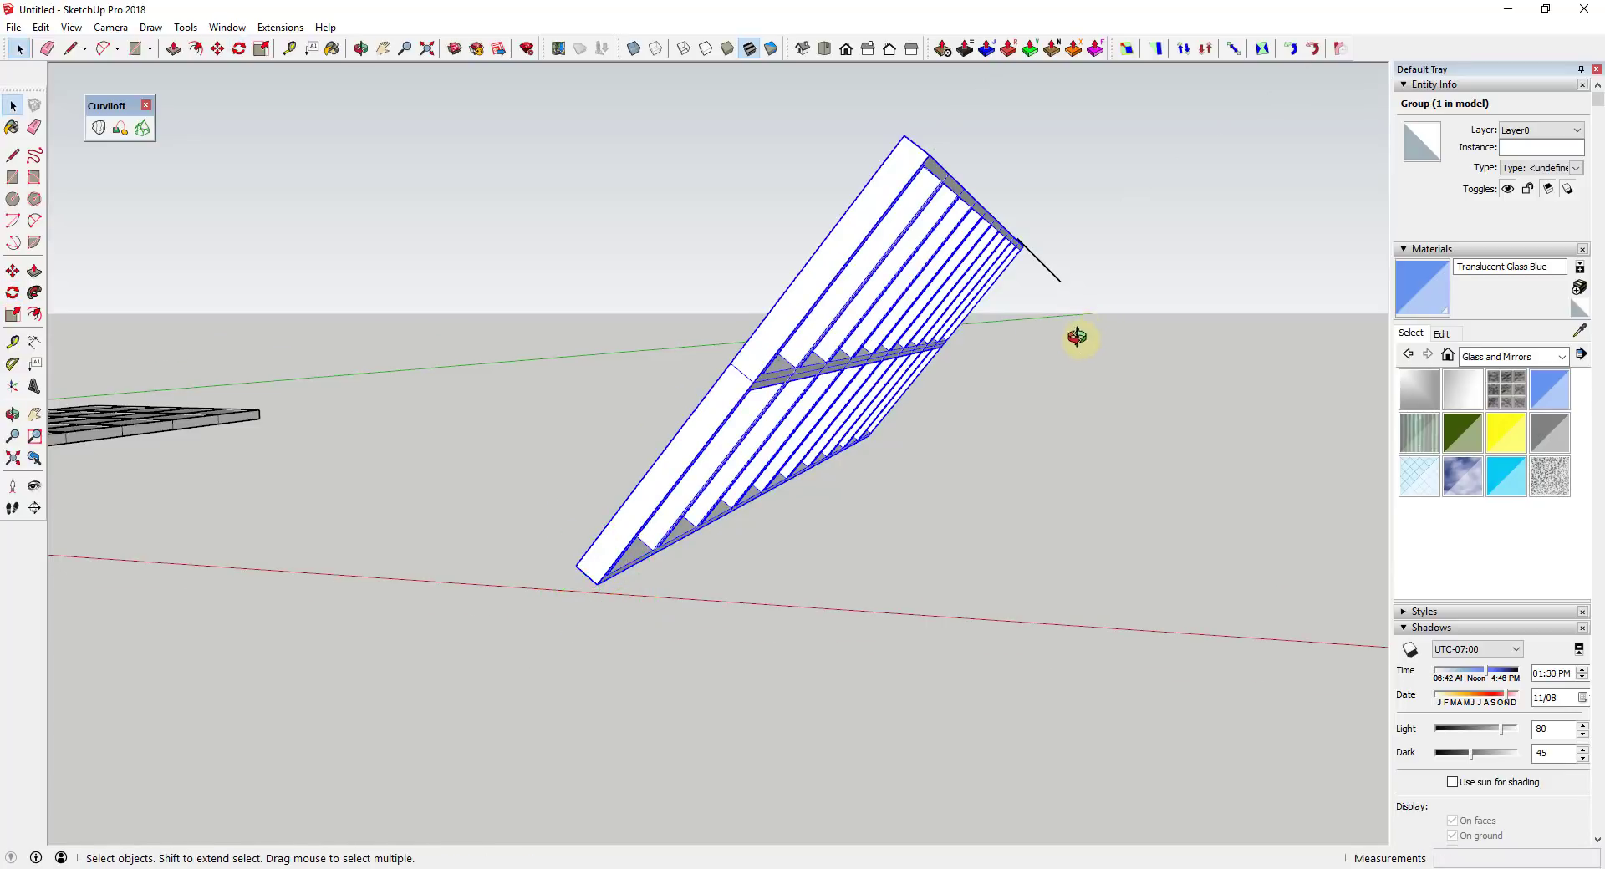
- Show the Enscape tools and start the Enscape rendering of the model
{"action": "middle_click_drag", "start_coordinate": [1078, 337], "coordinate": [1169, 334]}
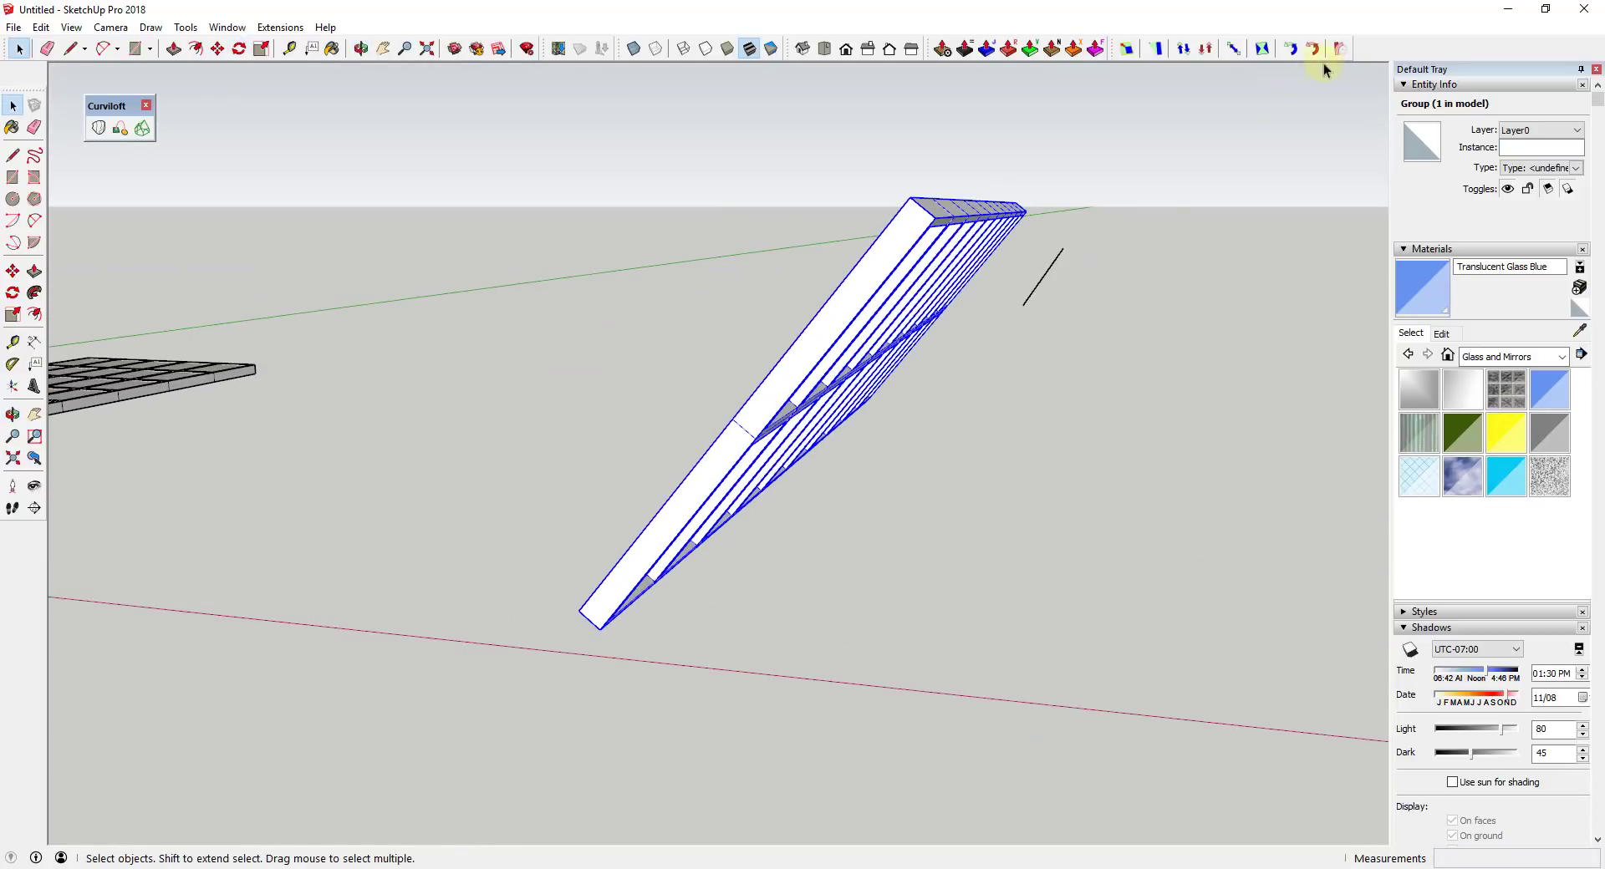
{"action": "right_click", "coordinate": [1368, 53]}
{"action": "left_click", "coordinate": [1404, 294]}
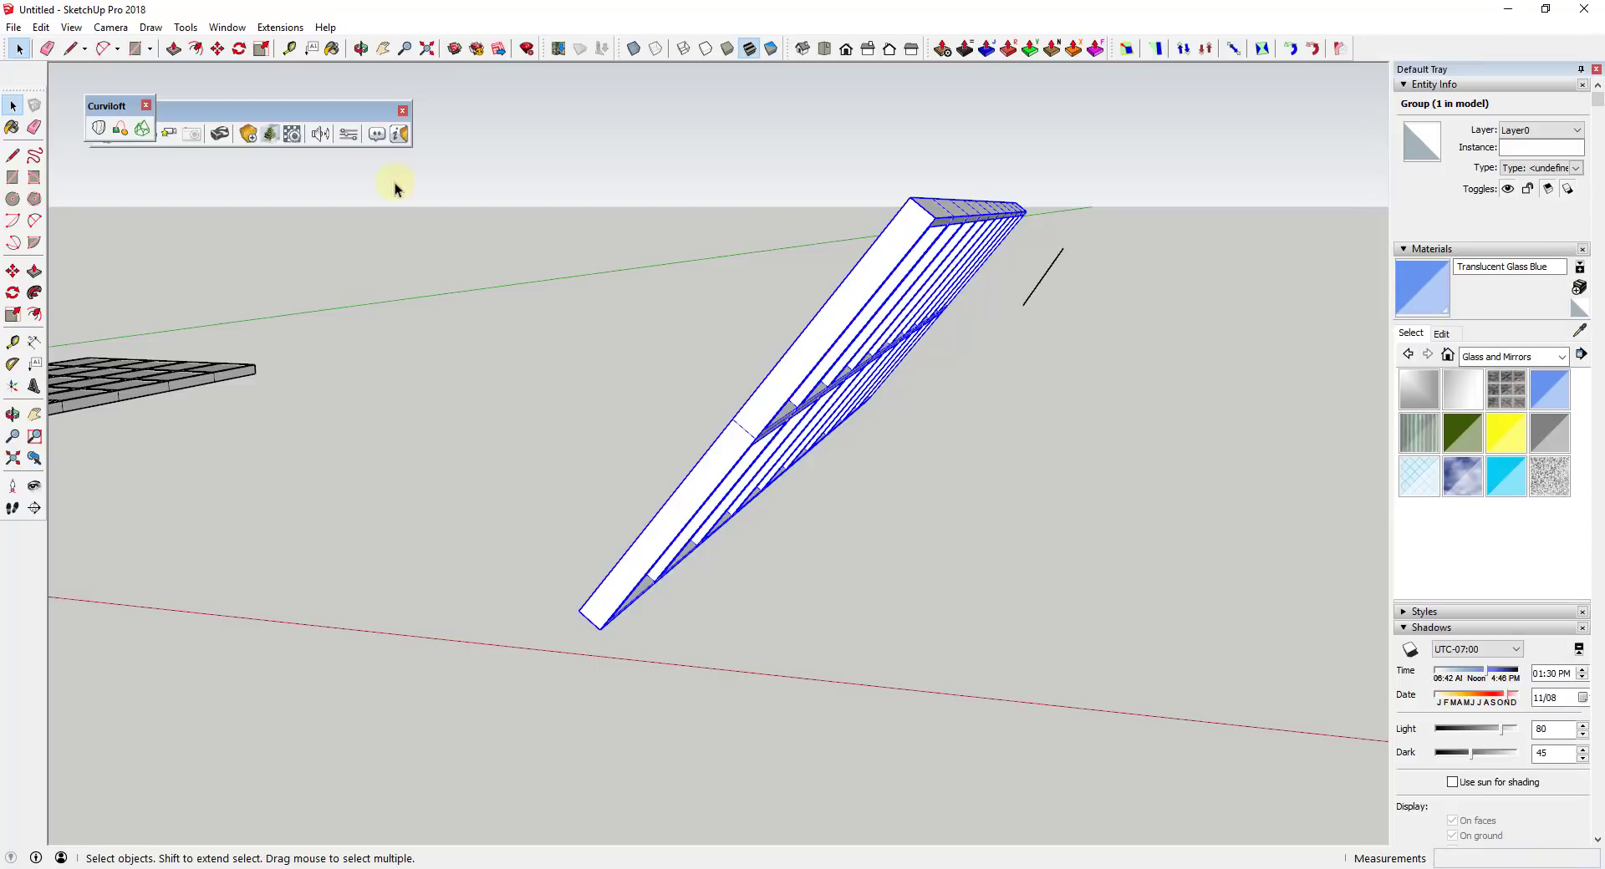
{"action": "left_click_drag", "start_coordinate": [268, 115], "coordinate": [279, 188]}
{"action": "left_click", "coordinate": [117, 208]}
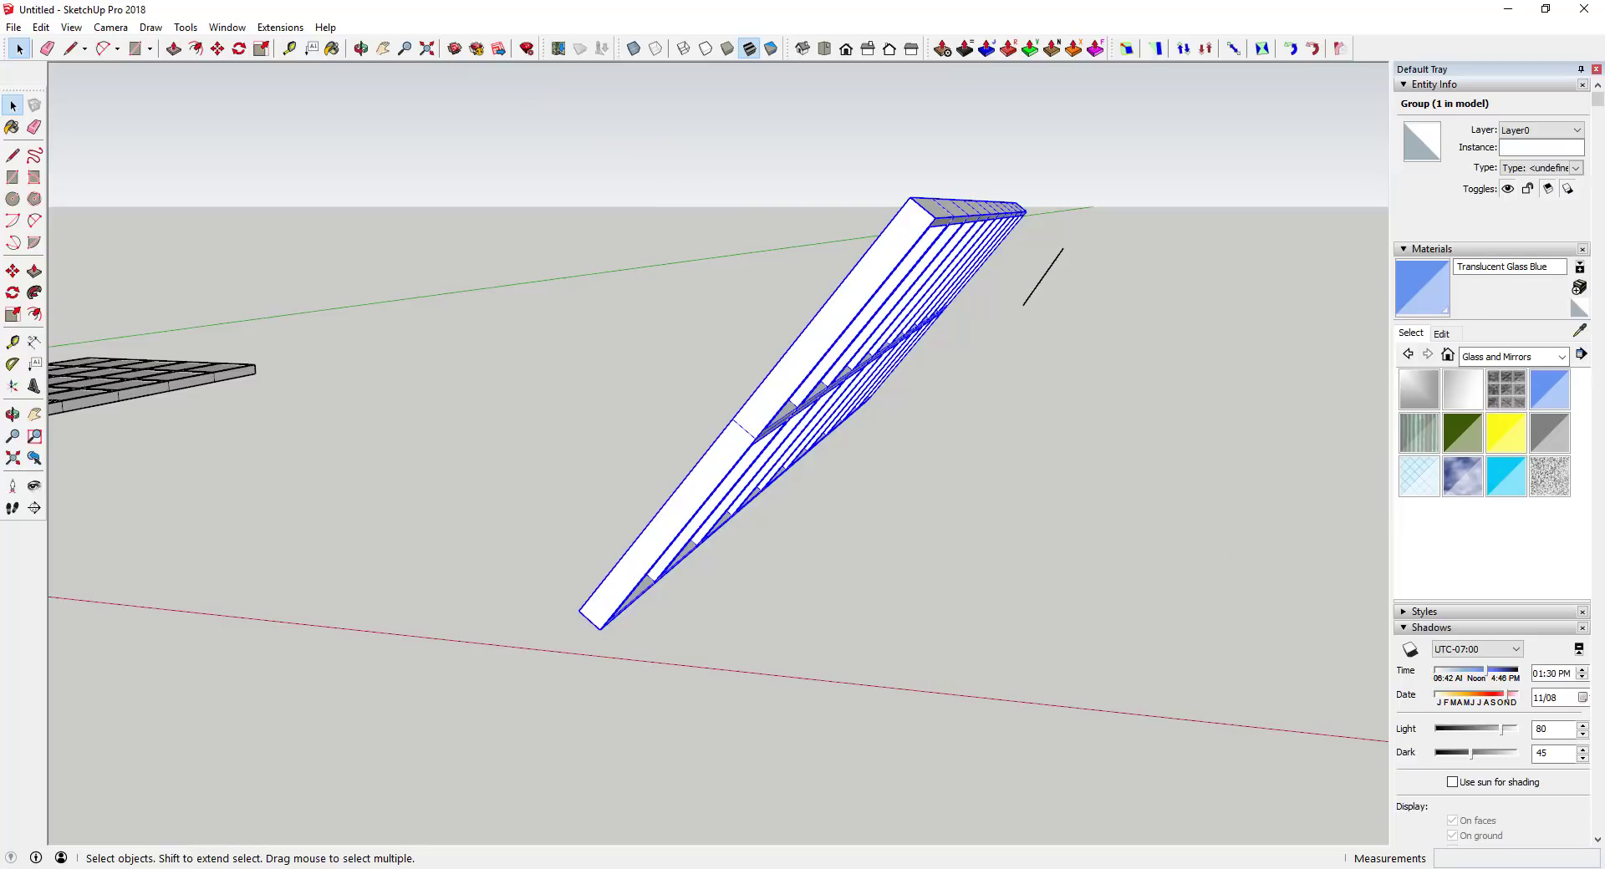
- Clear the selection and draw a large rectangular ground plane beneath the leaning frame
{"action": "left_click", "coordinate": [644, 419]}
{"action": "key", "text": "r"}
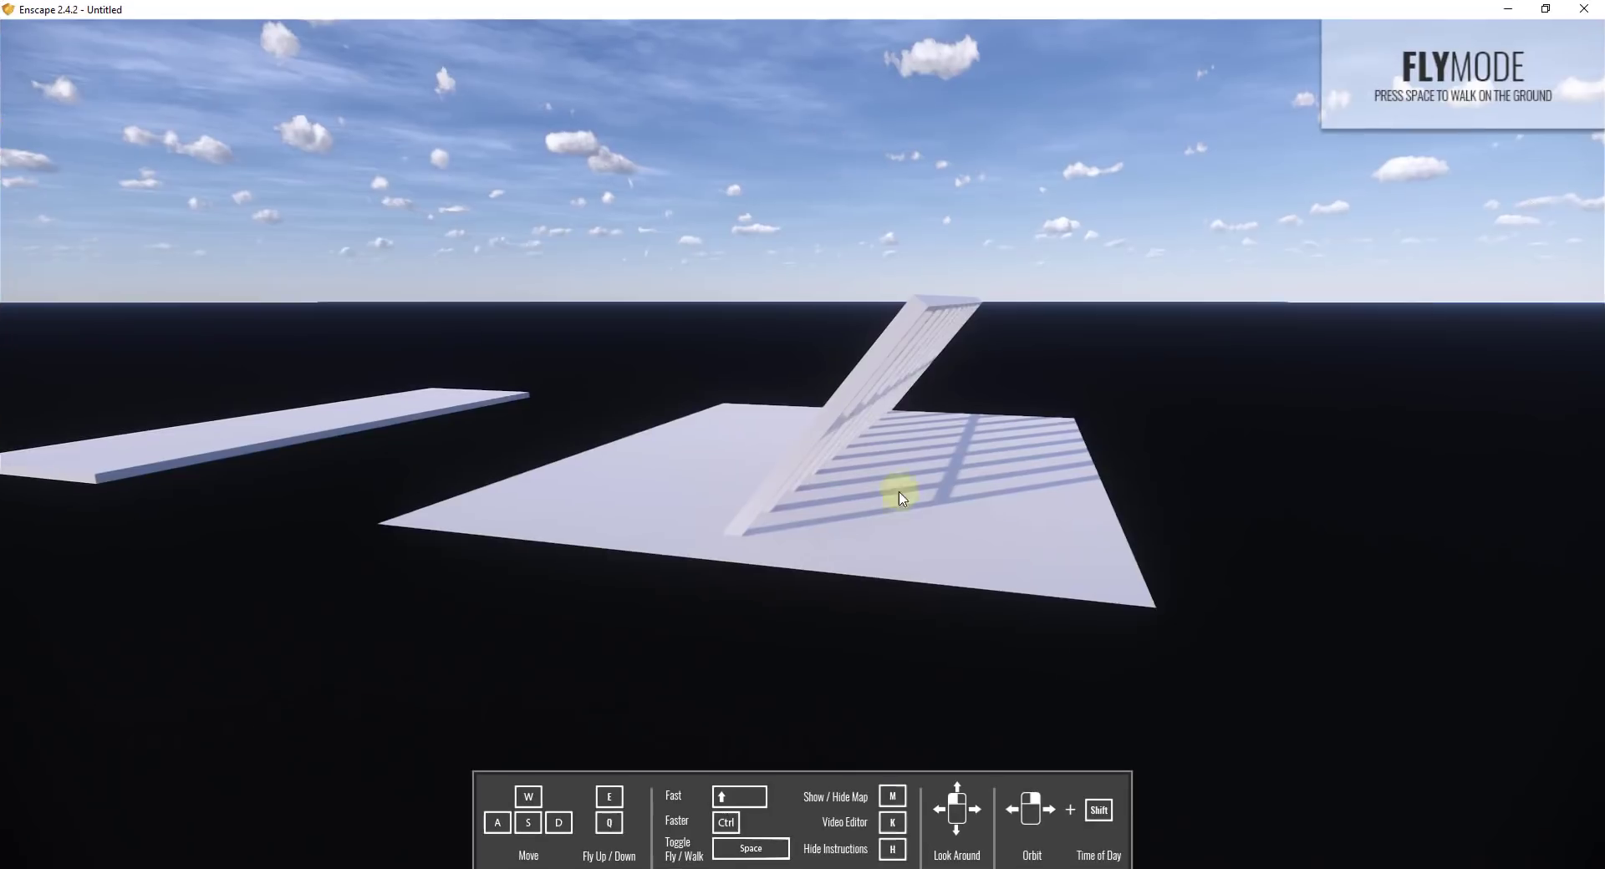
{"action": "right_click_drag", "start_coordinate": [899, 493], "coordinate": [1135, 509]}
- Examine the glazed frame and the shadows it casts on the ground in Enscape, and close the render window
{"action": "scroll", "coordinate": [910, 426], "scroll_direction": "up", "scroll_amount": 5}
{"action": "right_click_drag", "start_coordinate": [910, 426], "coordinate": [917, 458], "text": "shift"}
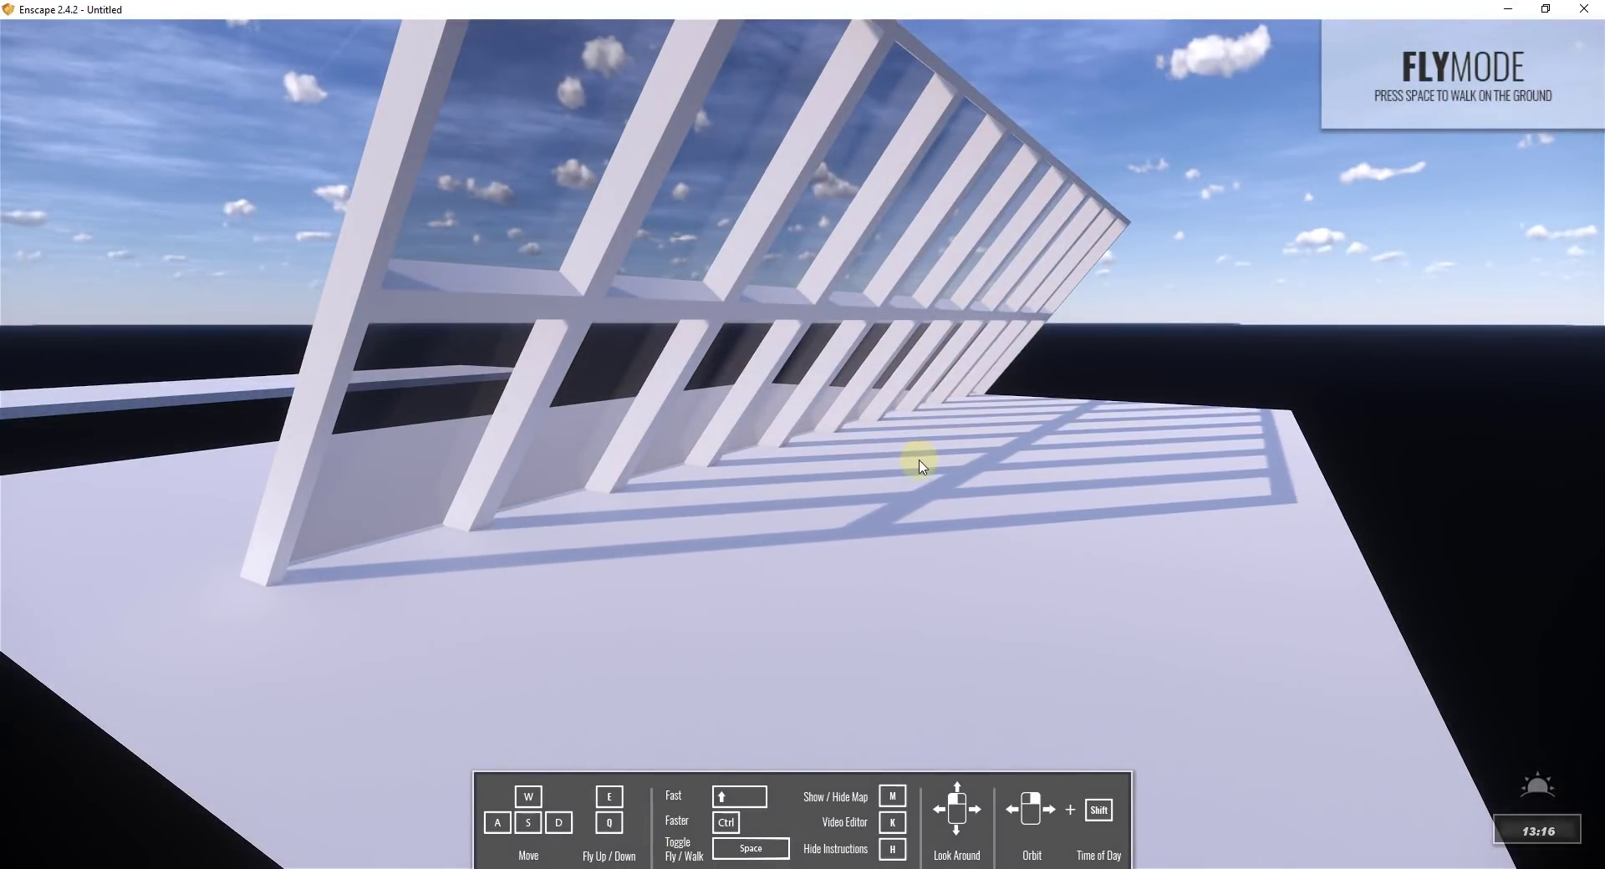
{"action": "scroll", "coordinate": [1023, 406], "scroll_direction": "down", "scroll_amount": 2}
{"action": "left_click", "coordinate": [1580, 10]}
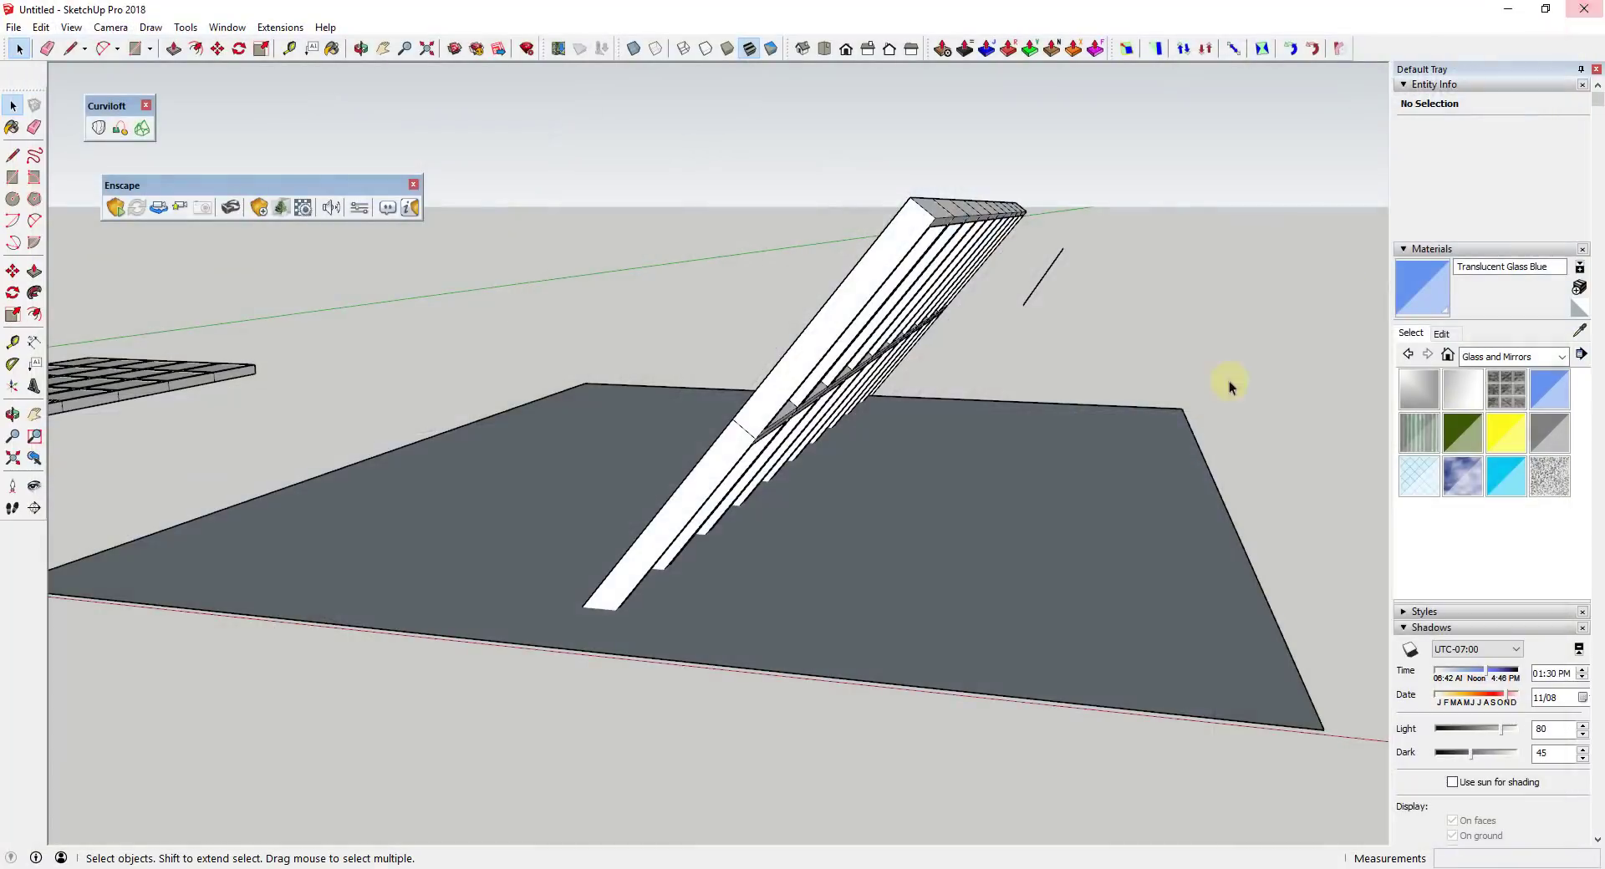
{"action": "mouse_move", "coordinate": [1225, 380]}
{"action": "middle_mouse_down"}
{"action": "mouse_move", "coordinate": [911, 523]}
{"action": "mouse_move", "coordinate": [1132, 702]}
{"action": "mouse_move", "coordinate": [1074, 610]}
{"action": "middle_mouse_up"}
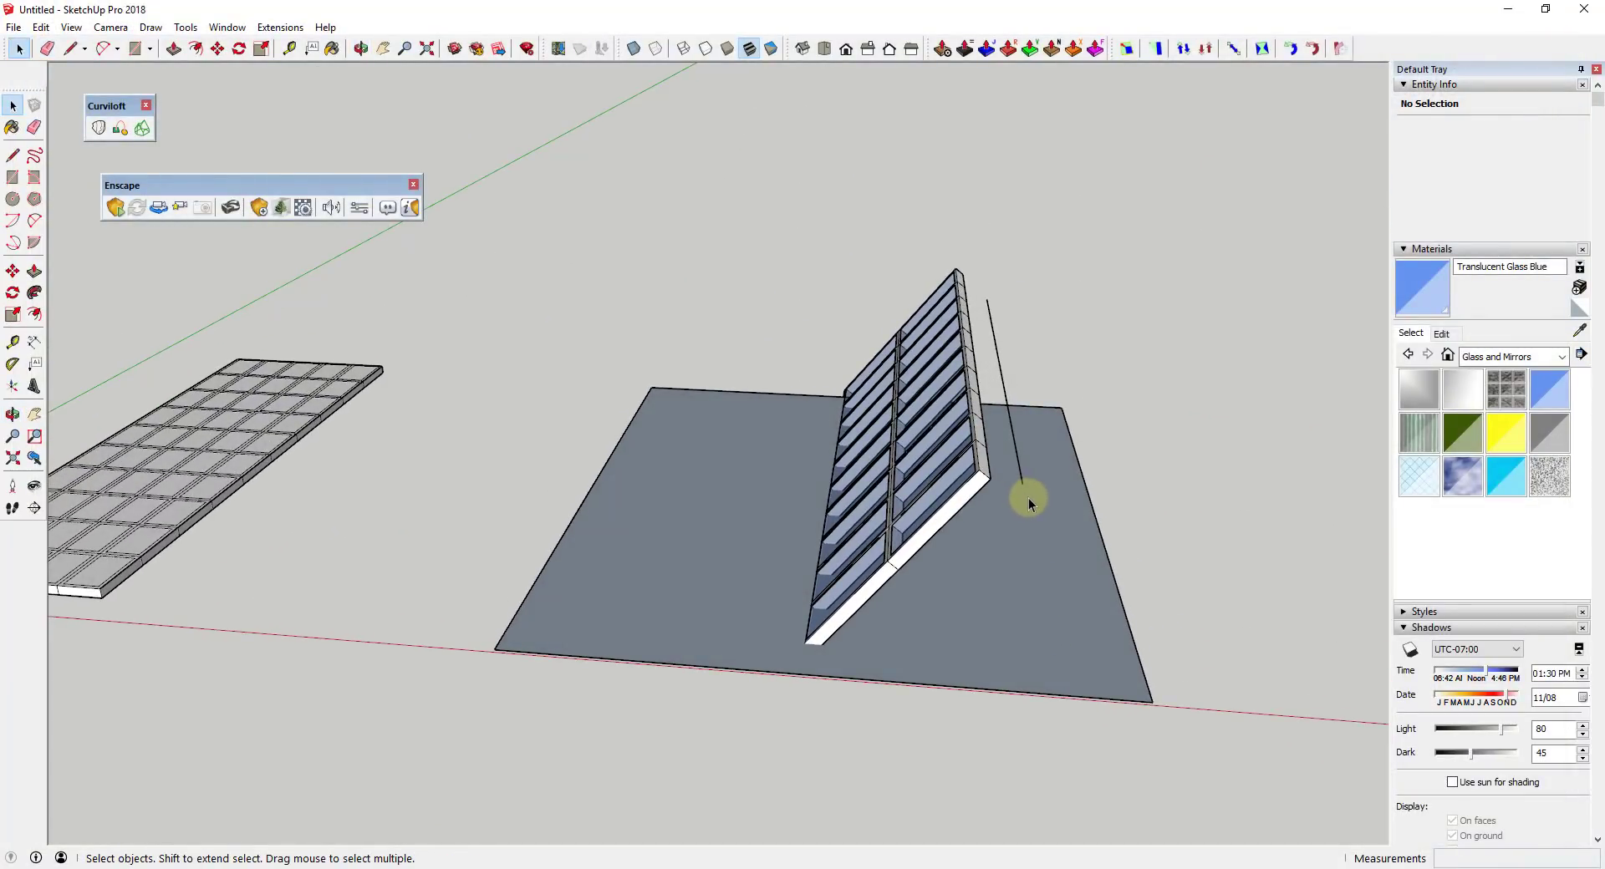
{"action": "middle_click_drag", "start_coordinate": [1028, 573], "coordinate": [1025, 573]}
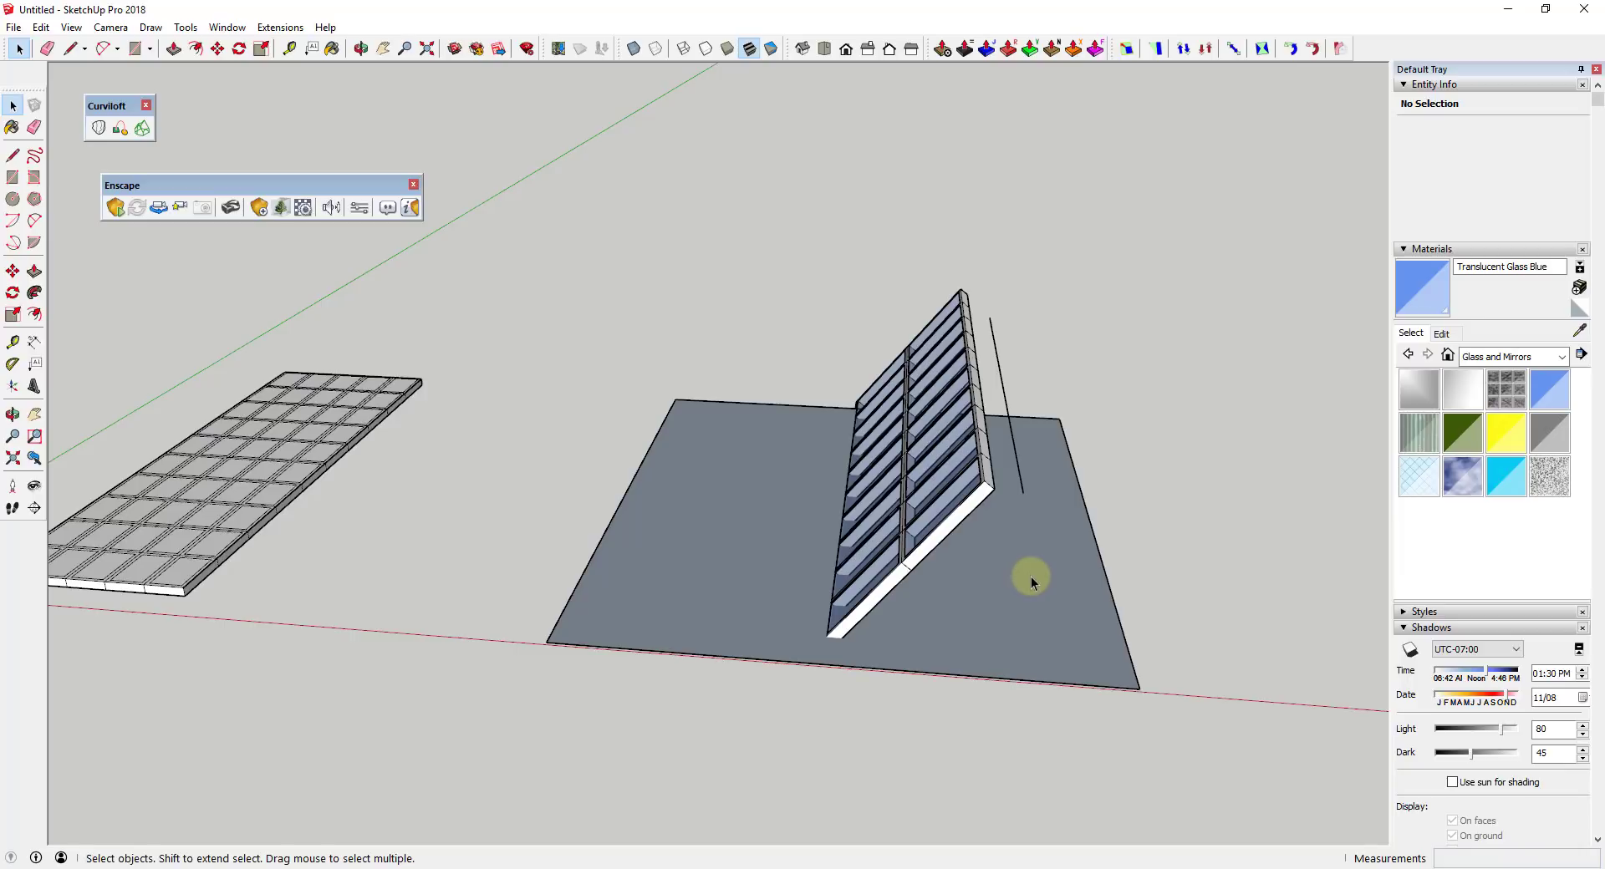
{"action": "middle_click_drag", "start_coordinate": [1011, 575], "coordinate": [810, 430]}
{"action": "scroll", "coordinate": [782, 453], "scroll_direction": "up", "scroll_amount": 1}
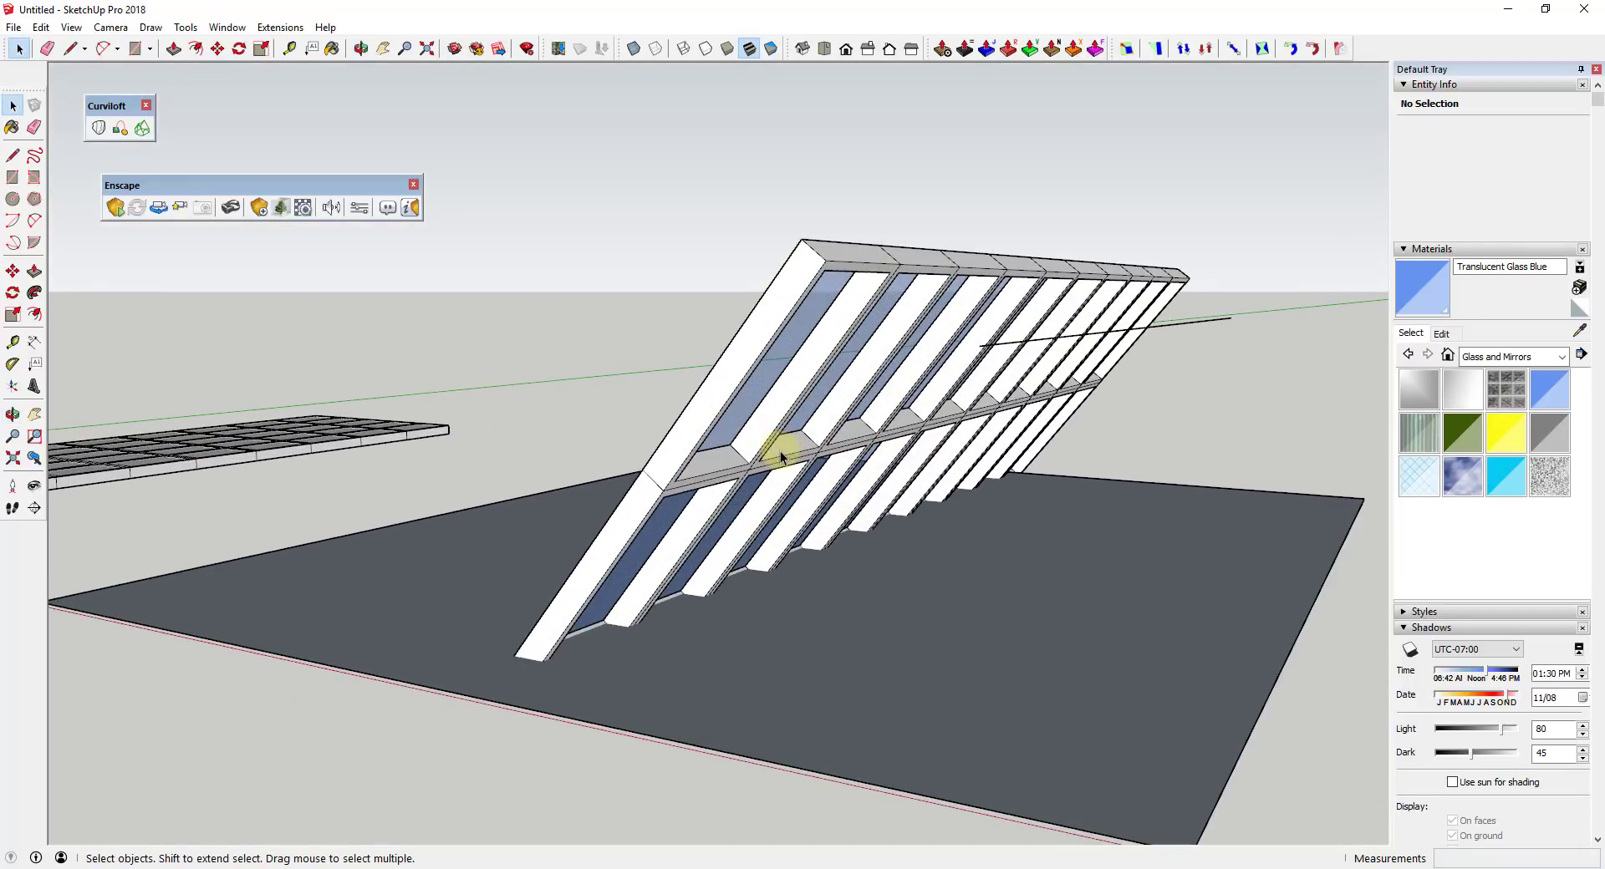